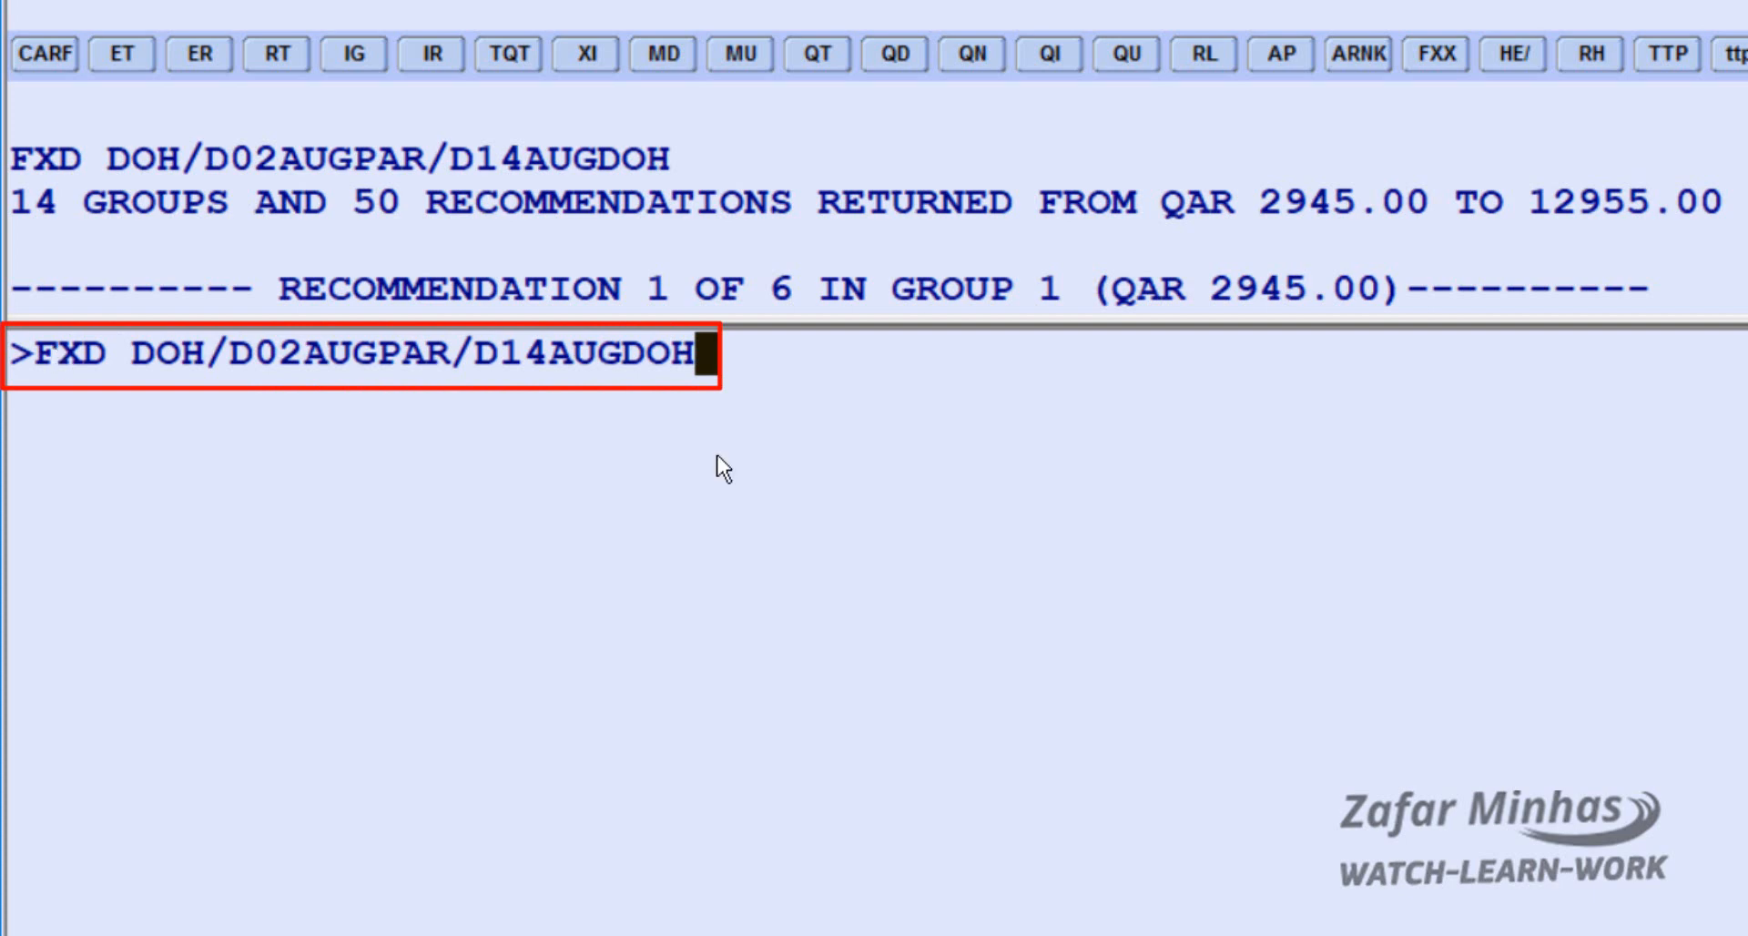
Search for Doha–Paris round-trip fares with the MPT option, using the entry FXD DOH/D02AUGPAR/D14AUGDOH//MPT
text(//)
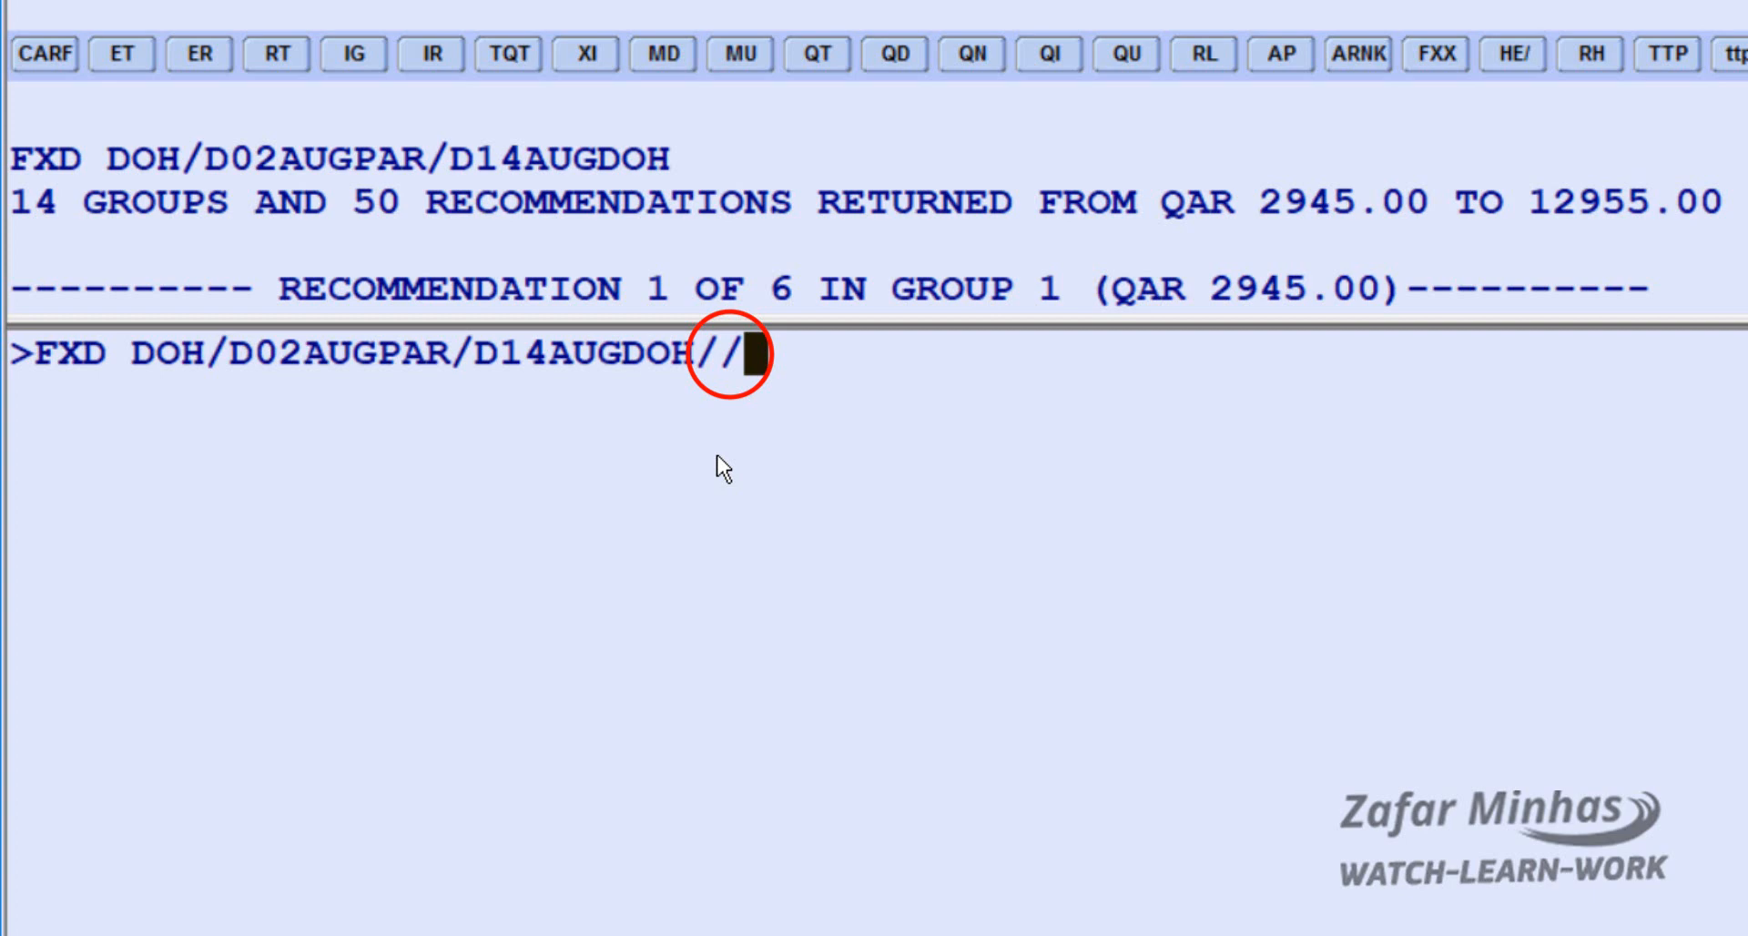
text(MPT)
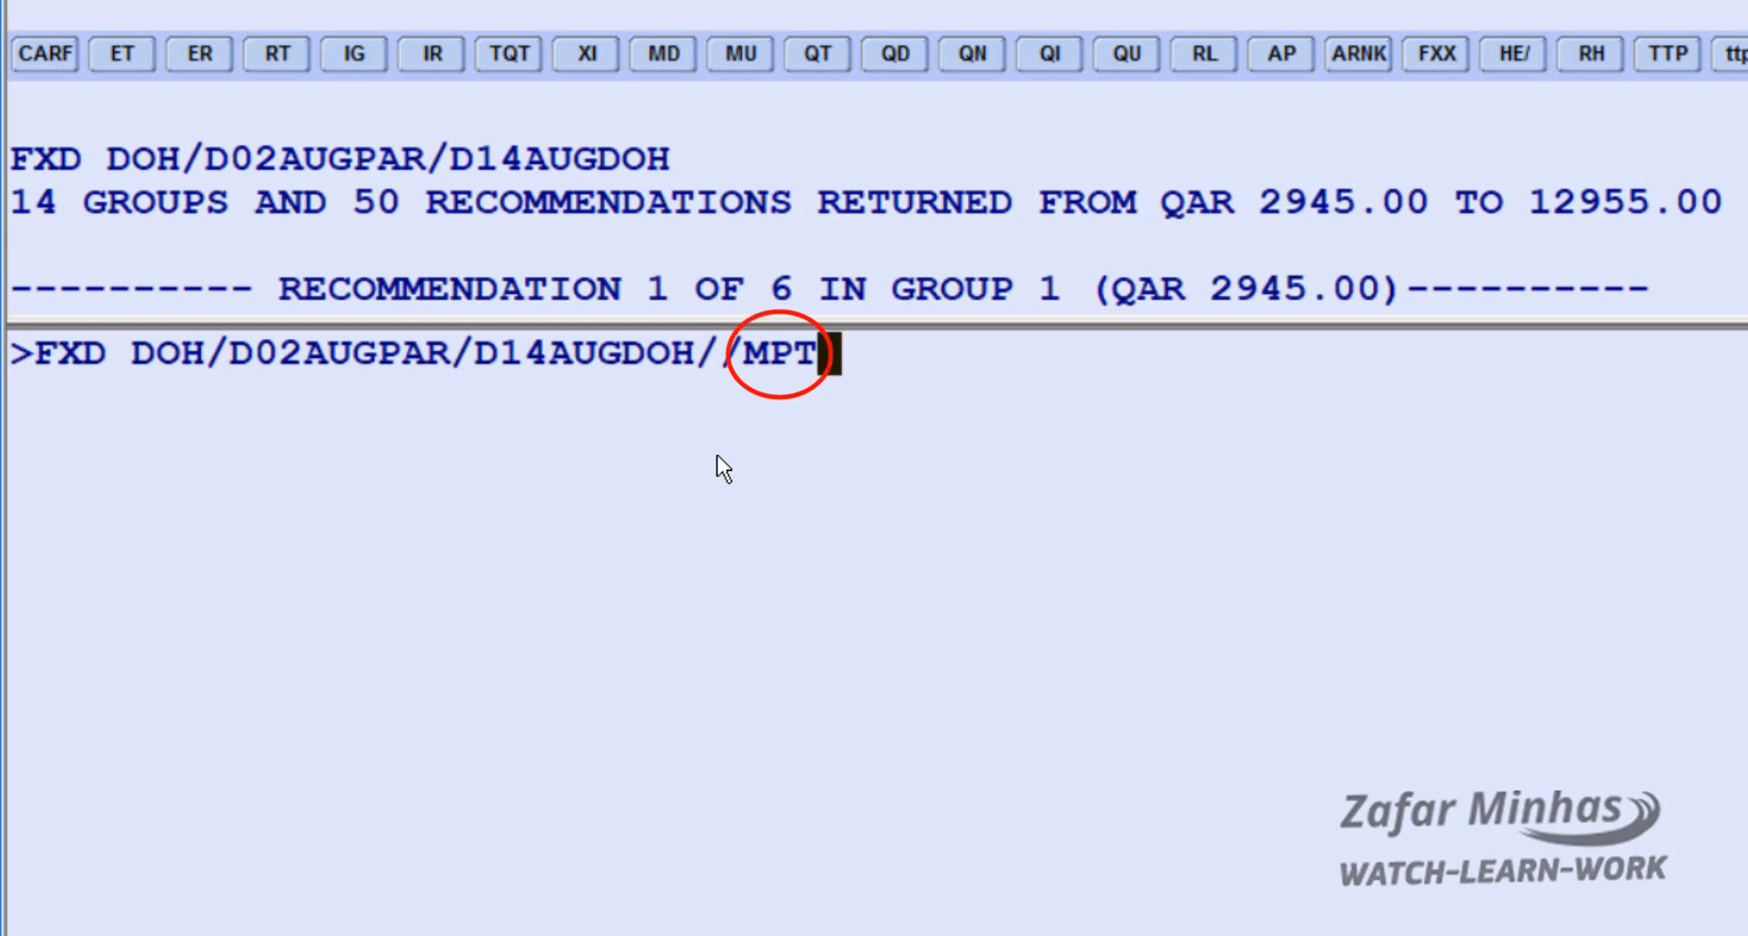
key(Return)
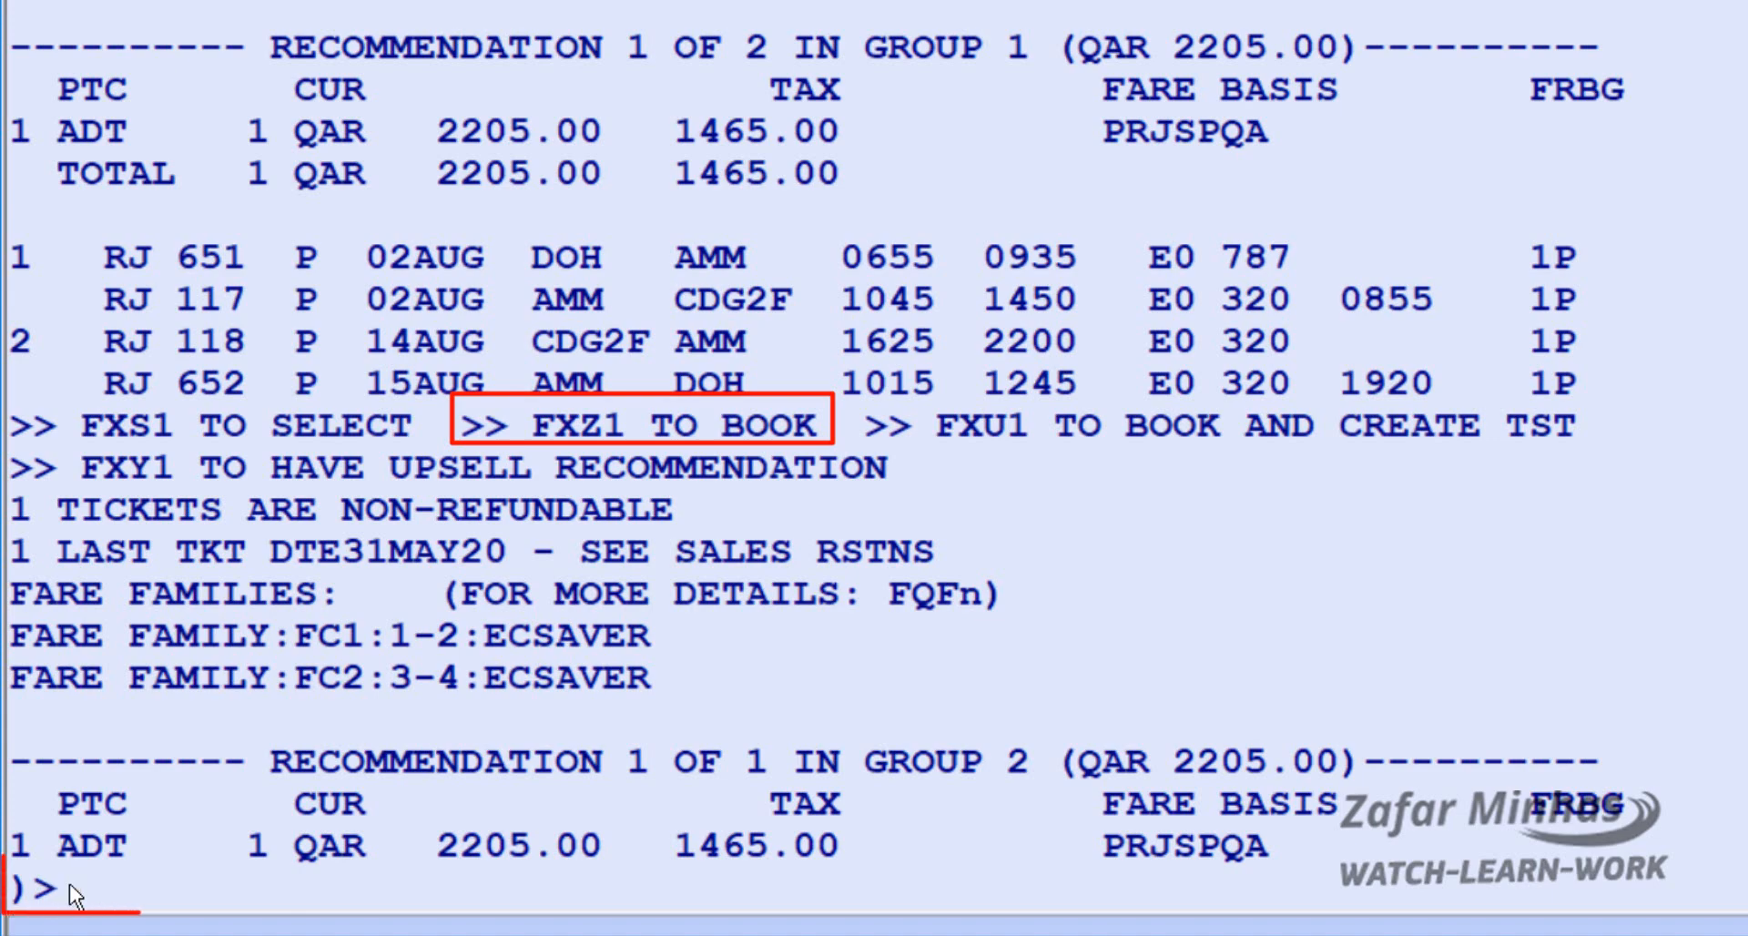
Book recommendation 1 of the Doha–Paris MPT search with FXZ1 and redisplay the booking with RT
text(FXZ)
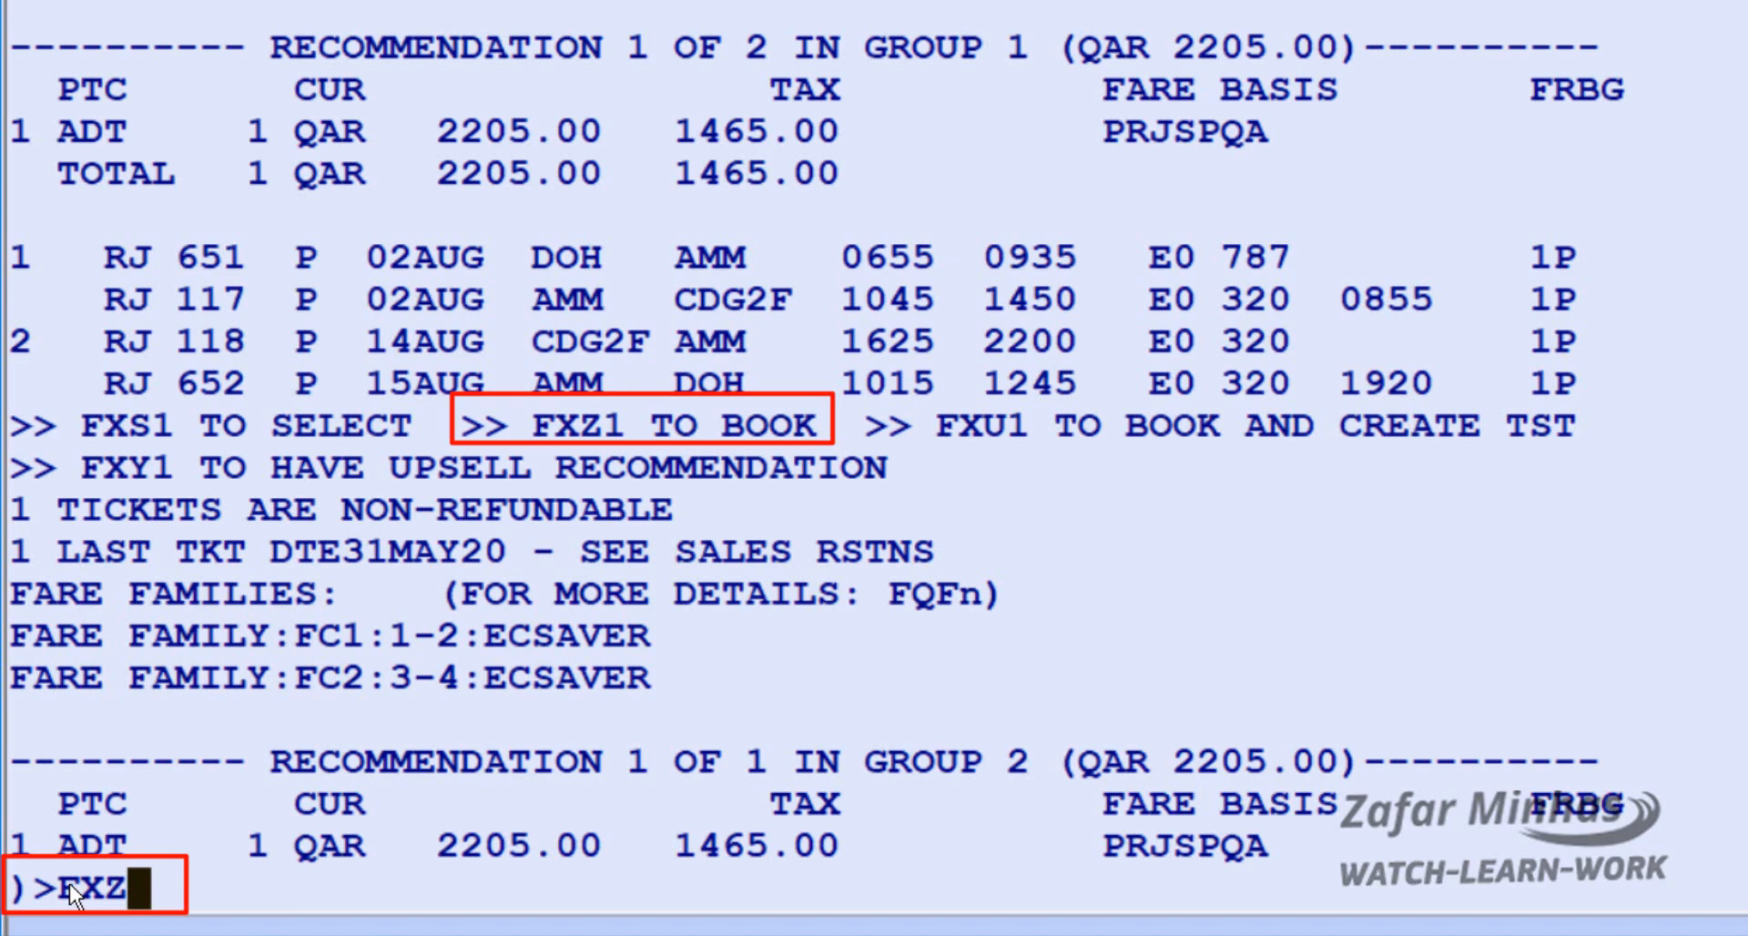
text(1)
key(Return)
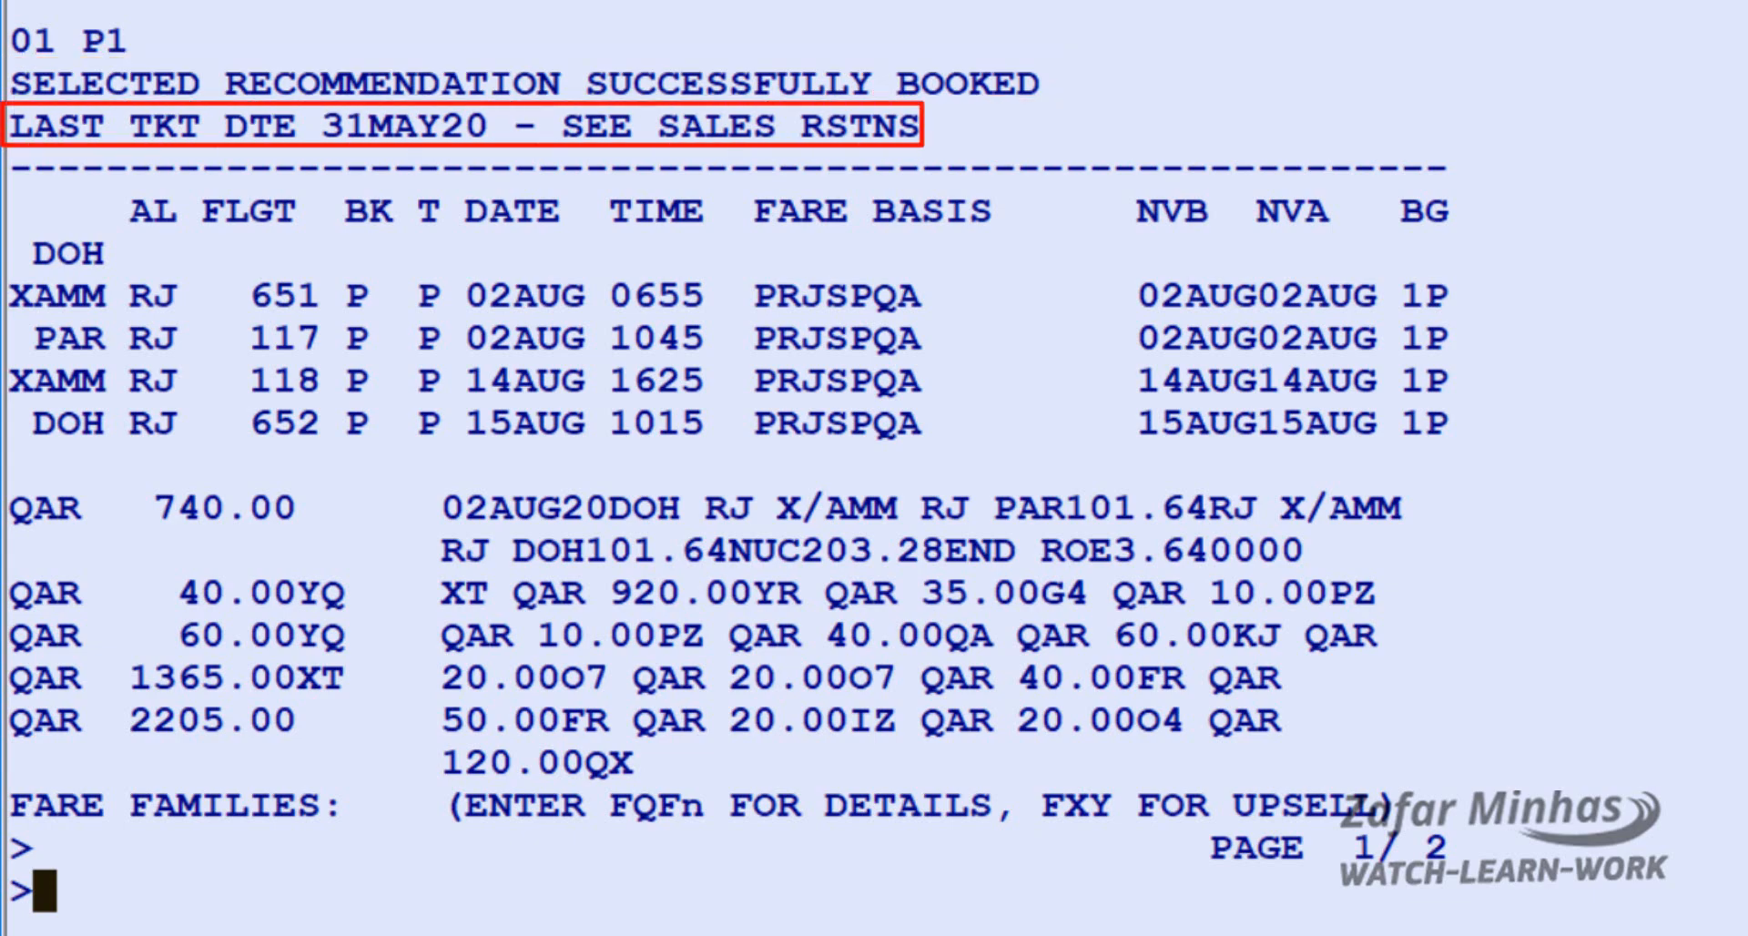
text(RT)
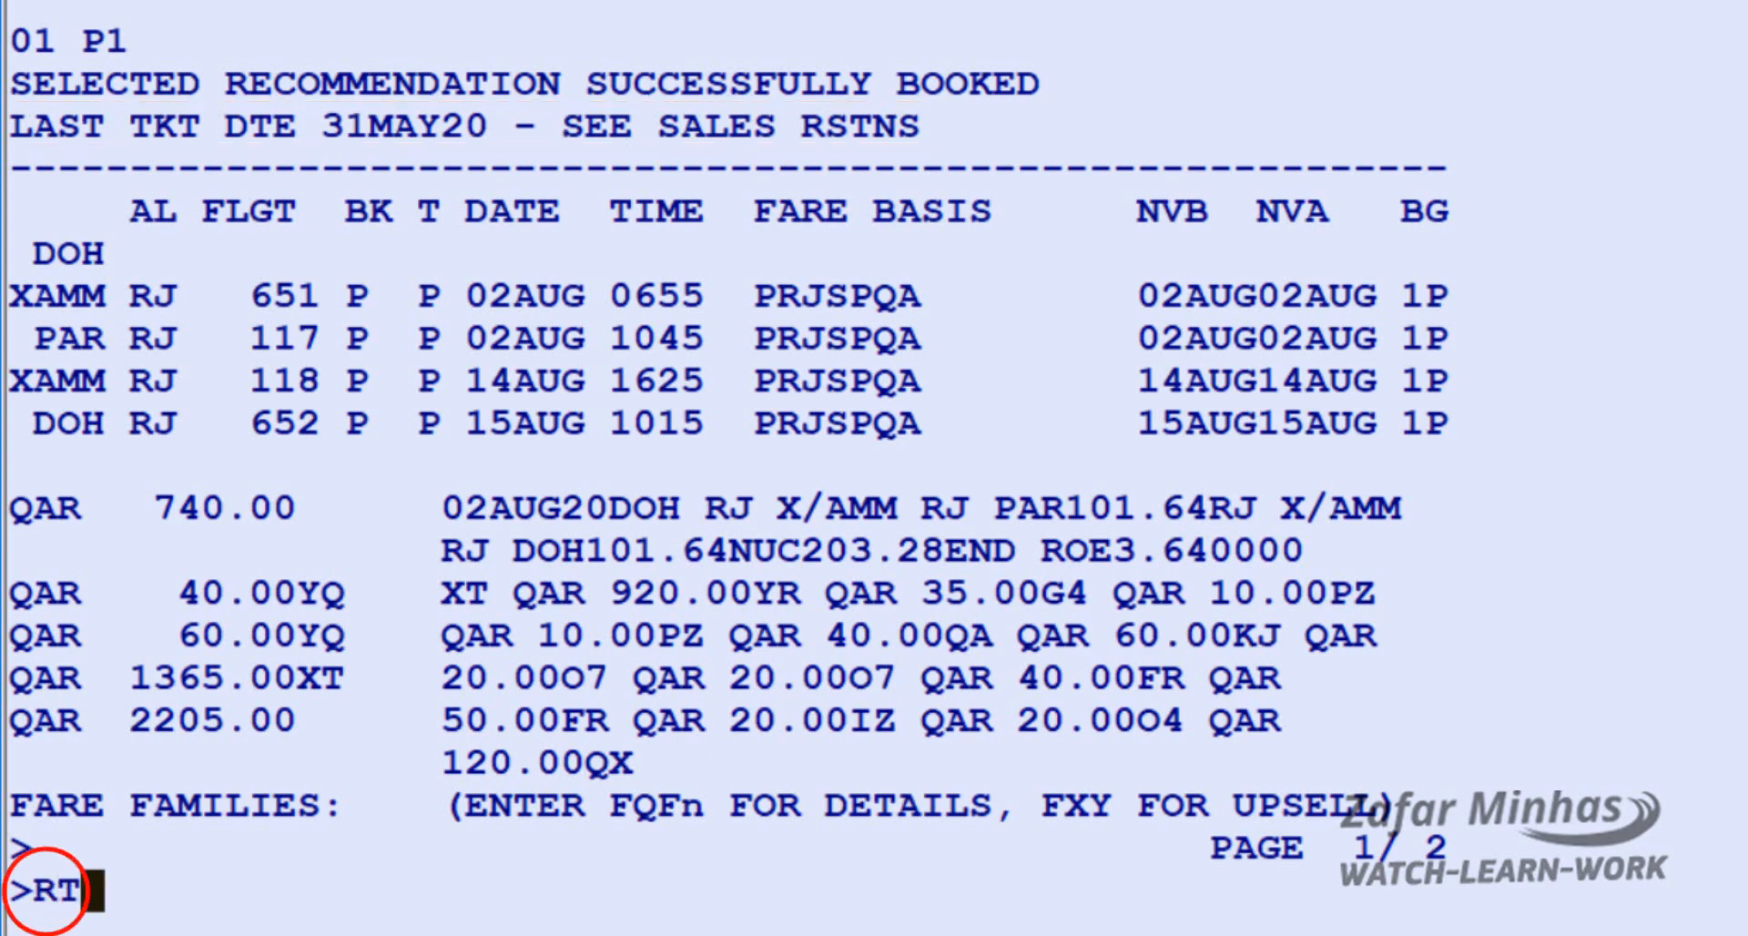
key(Return)
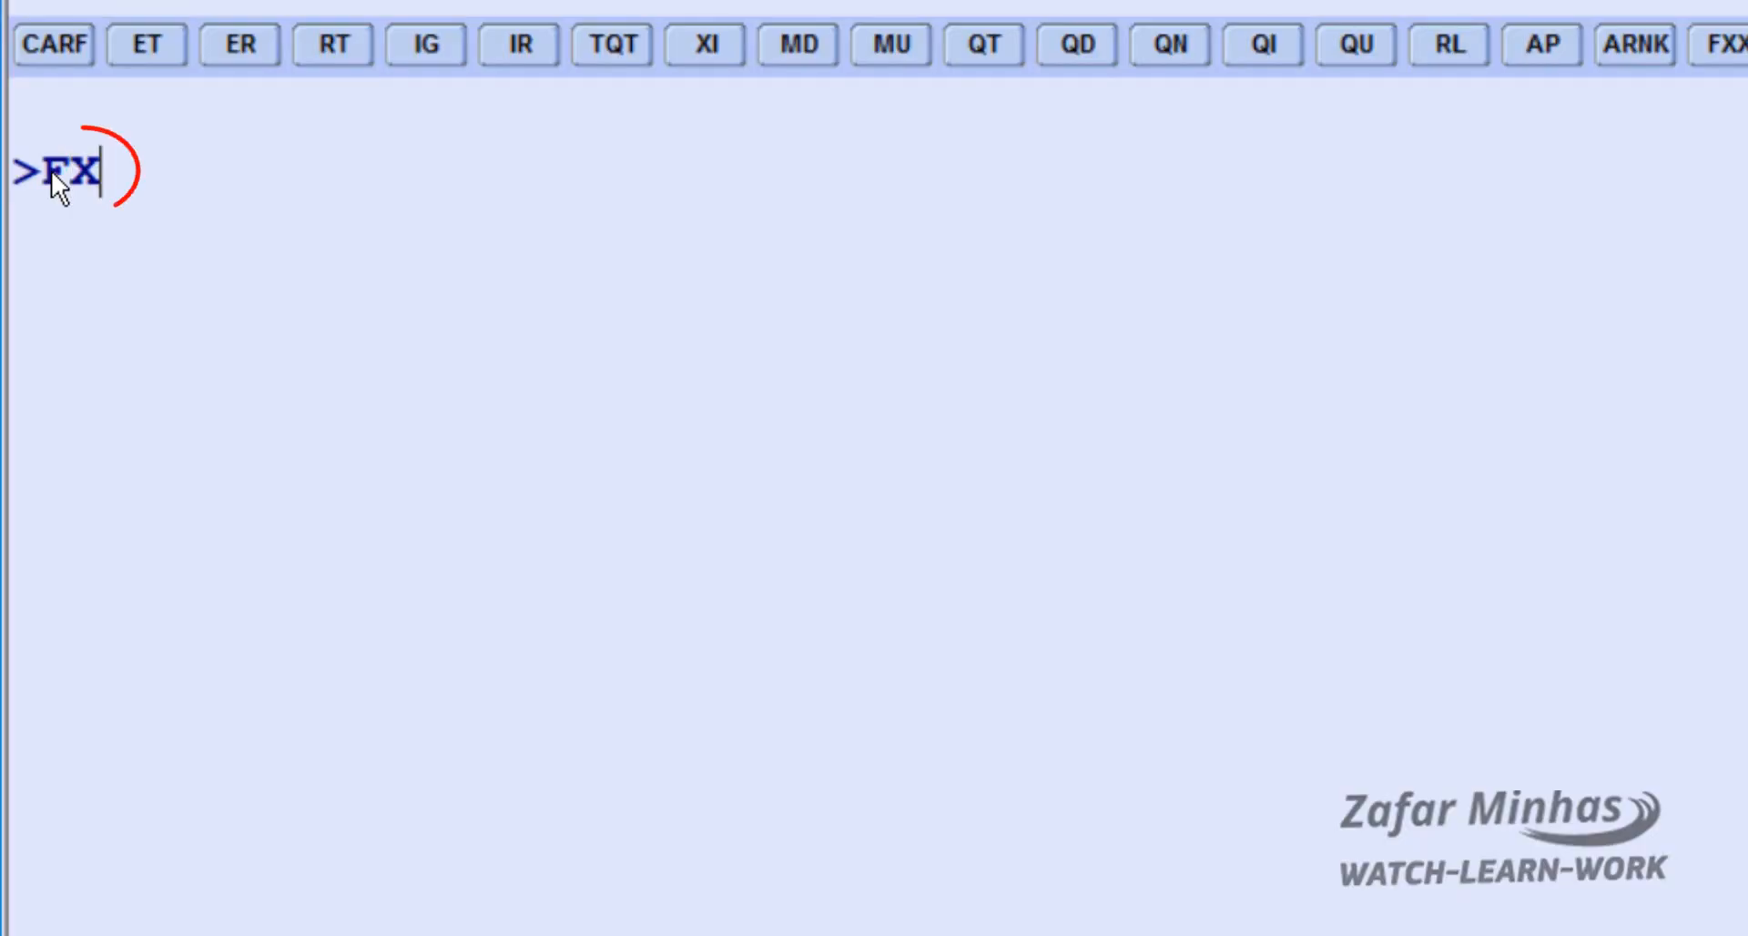
Search for Doha–Frankfurt round-trip fares for two passengers, out 02AUG and back 14AUG, with FXD 2 DOH/D02AUGFRA/D14AUGDOH
text(D 2)
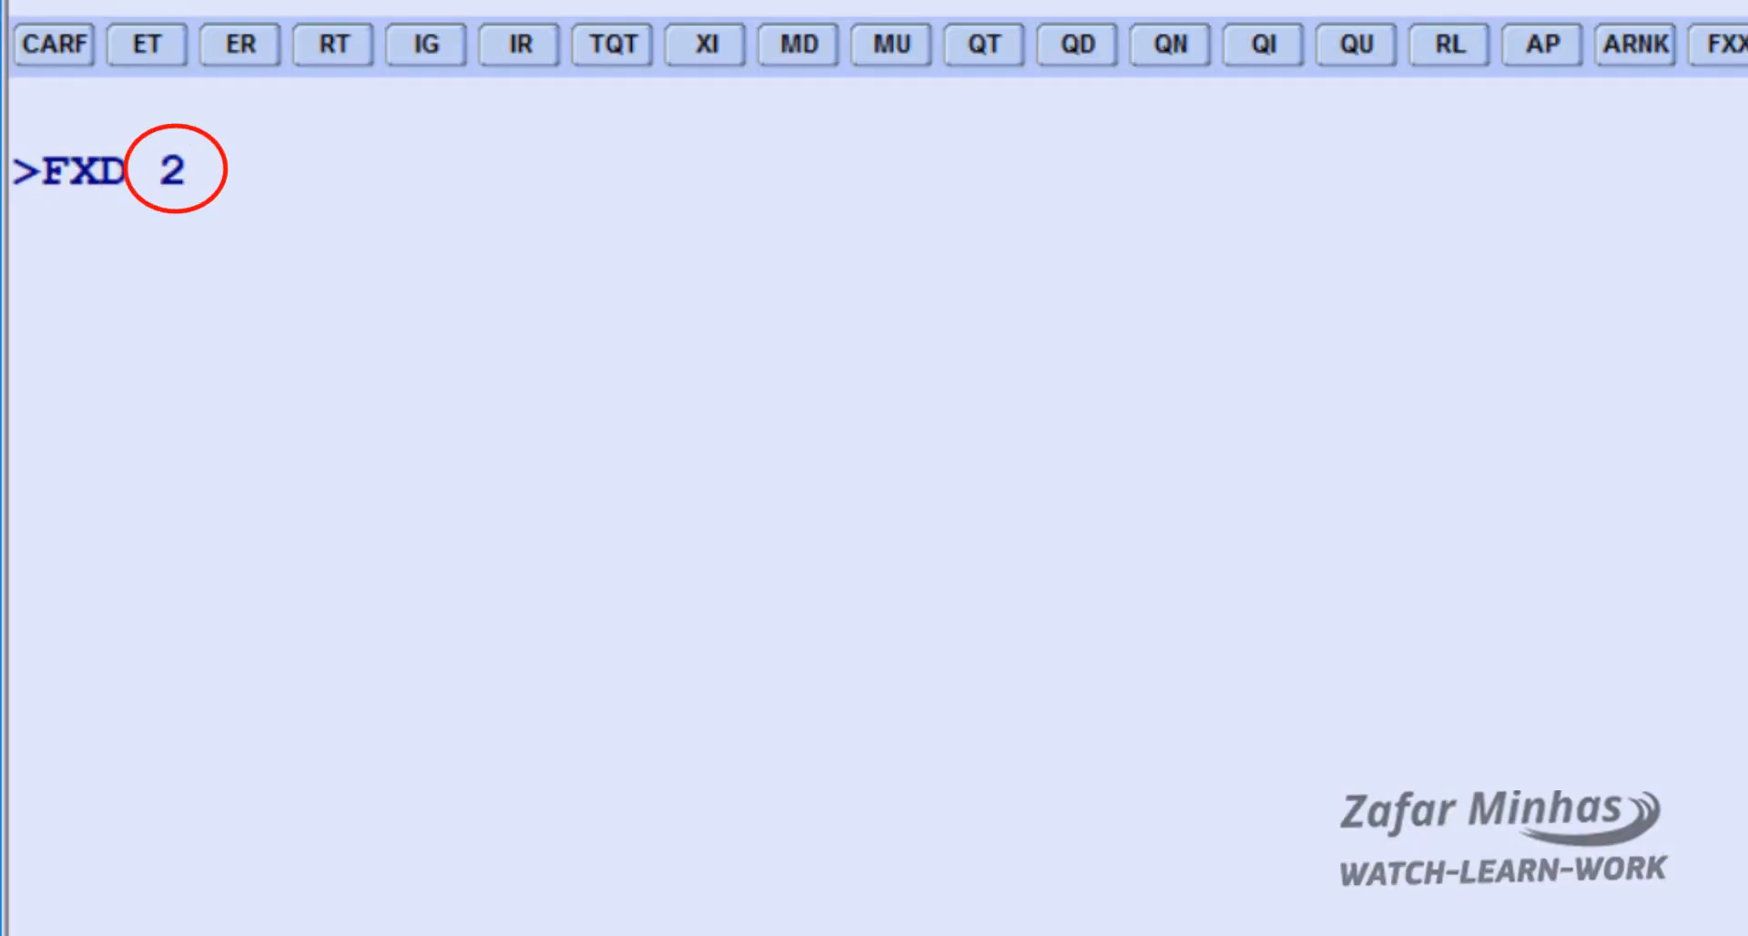
text( DOH)
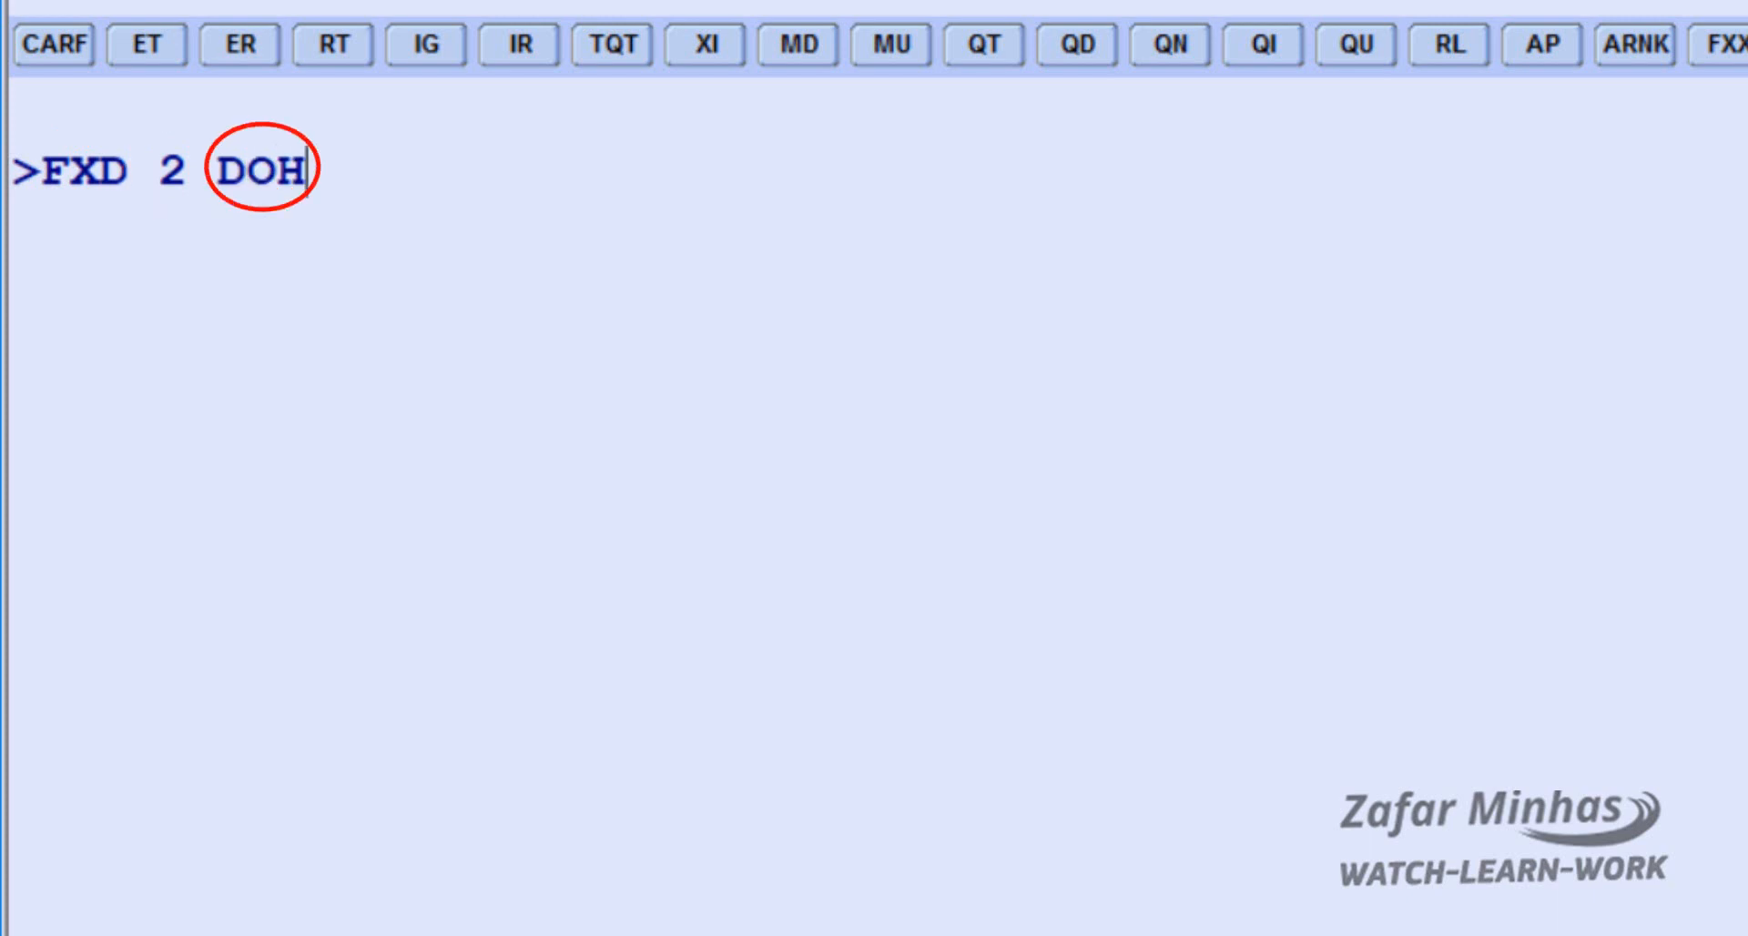
text(/D)
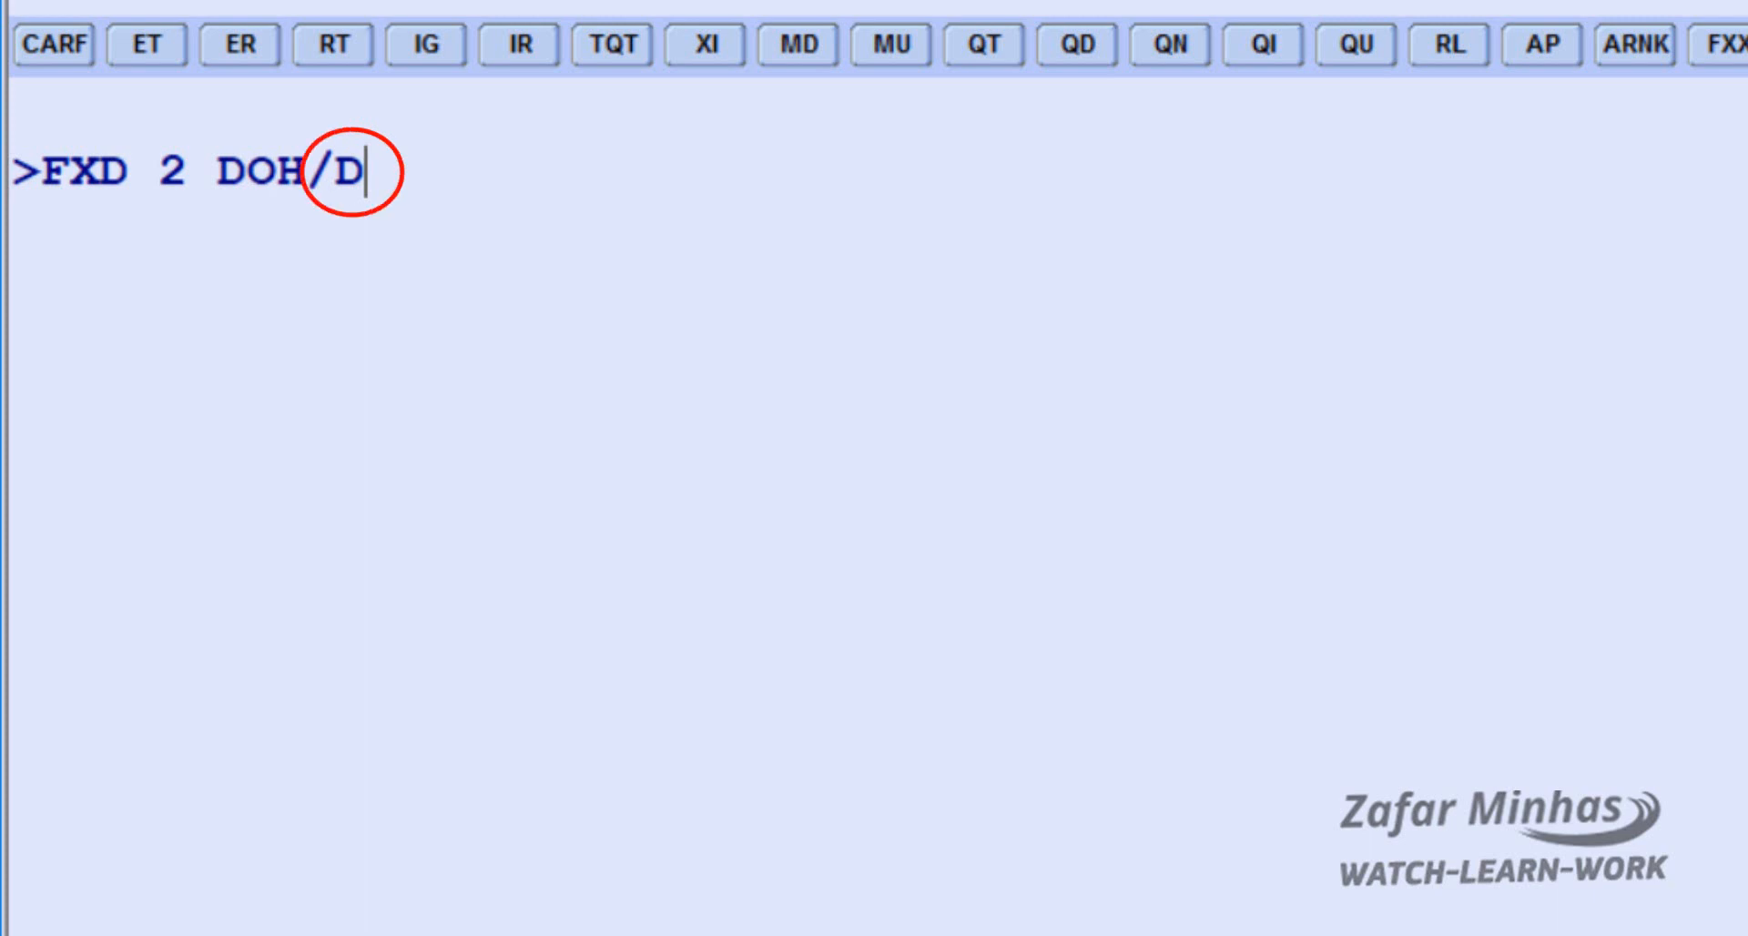
text(02AUG)
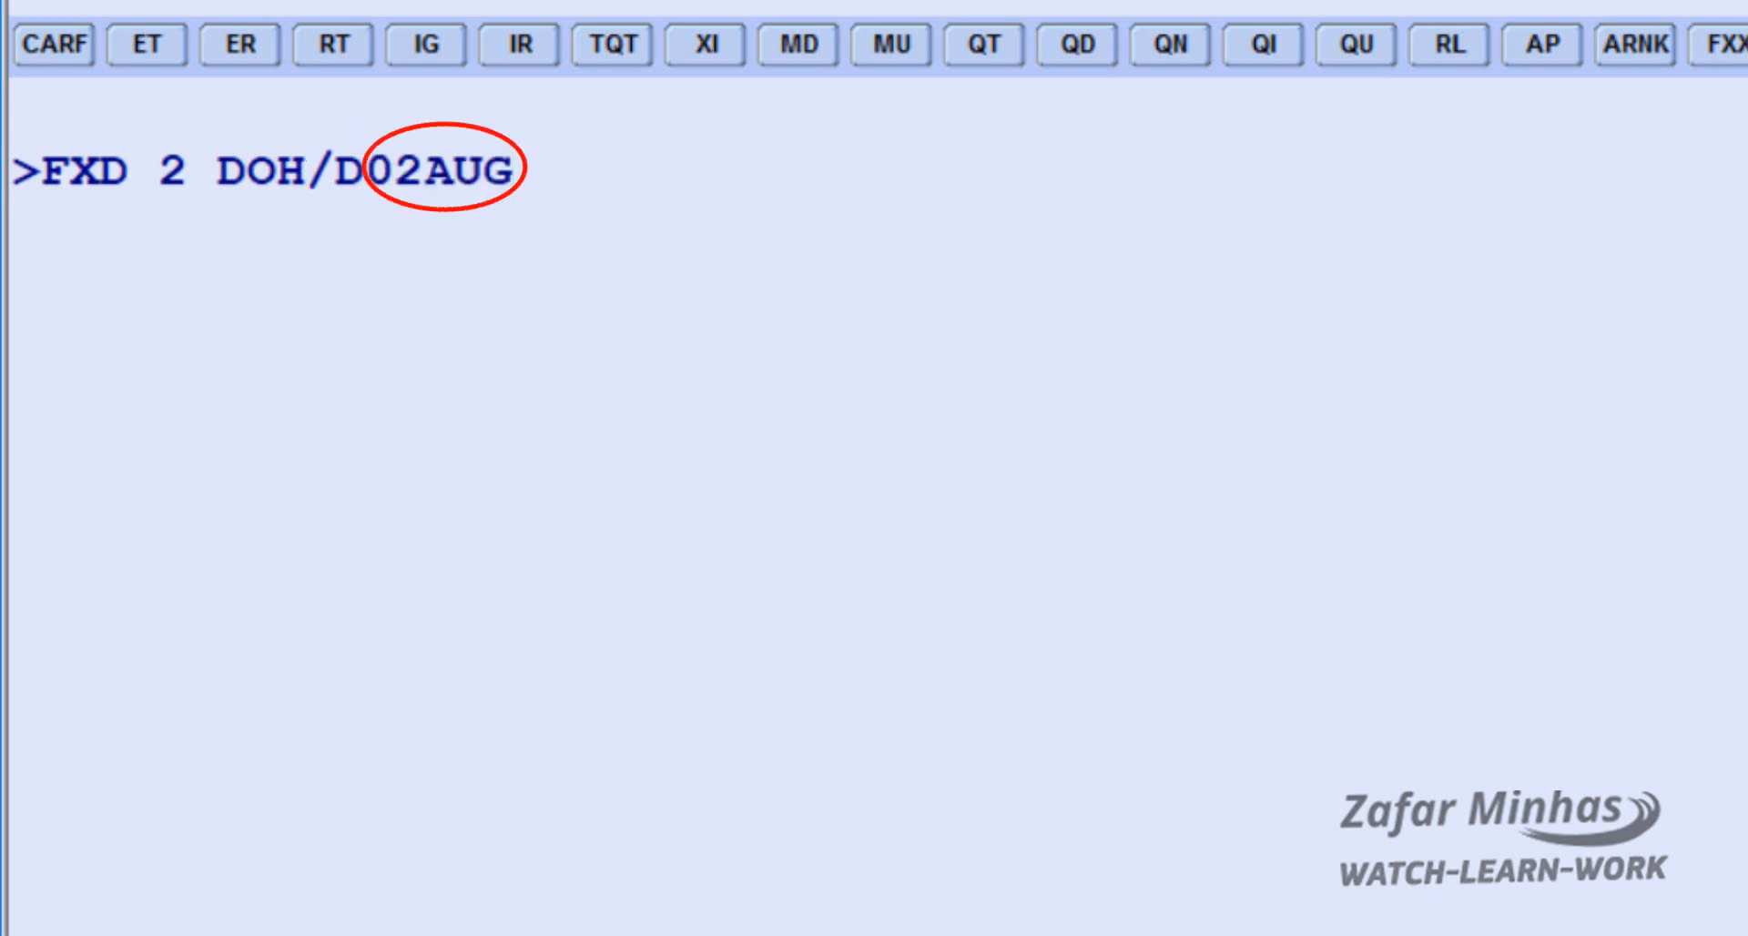
text(FRA)
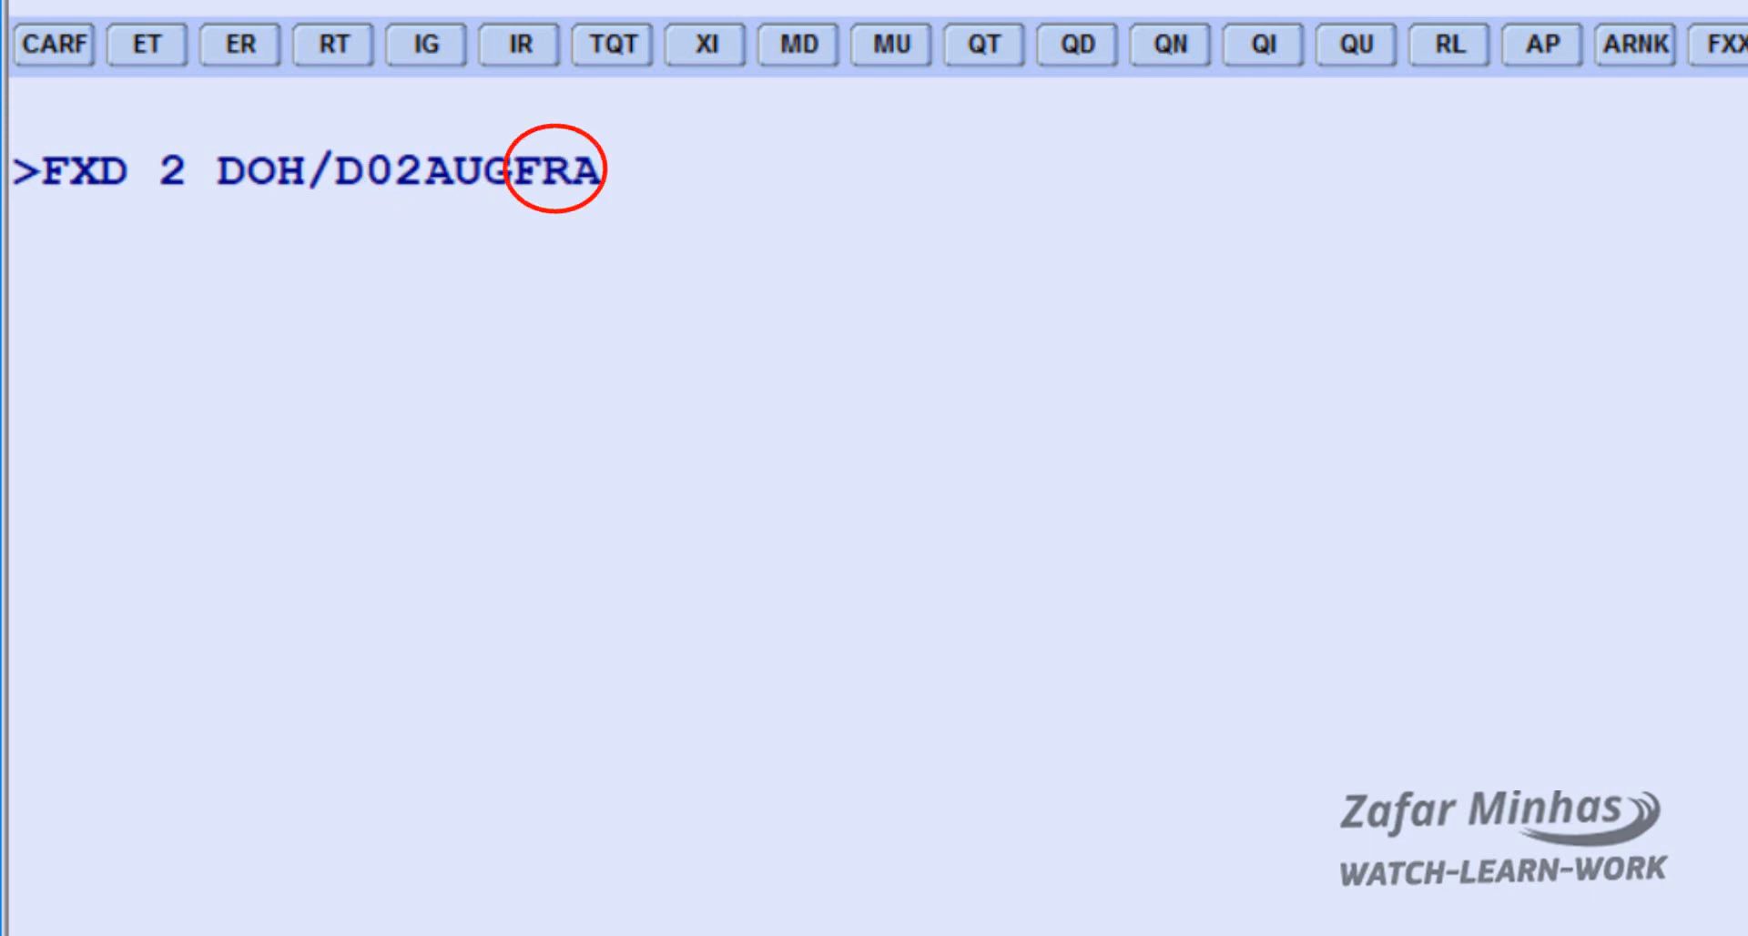
text(/D)
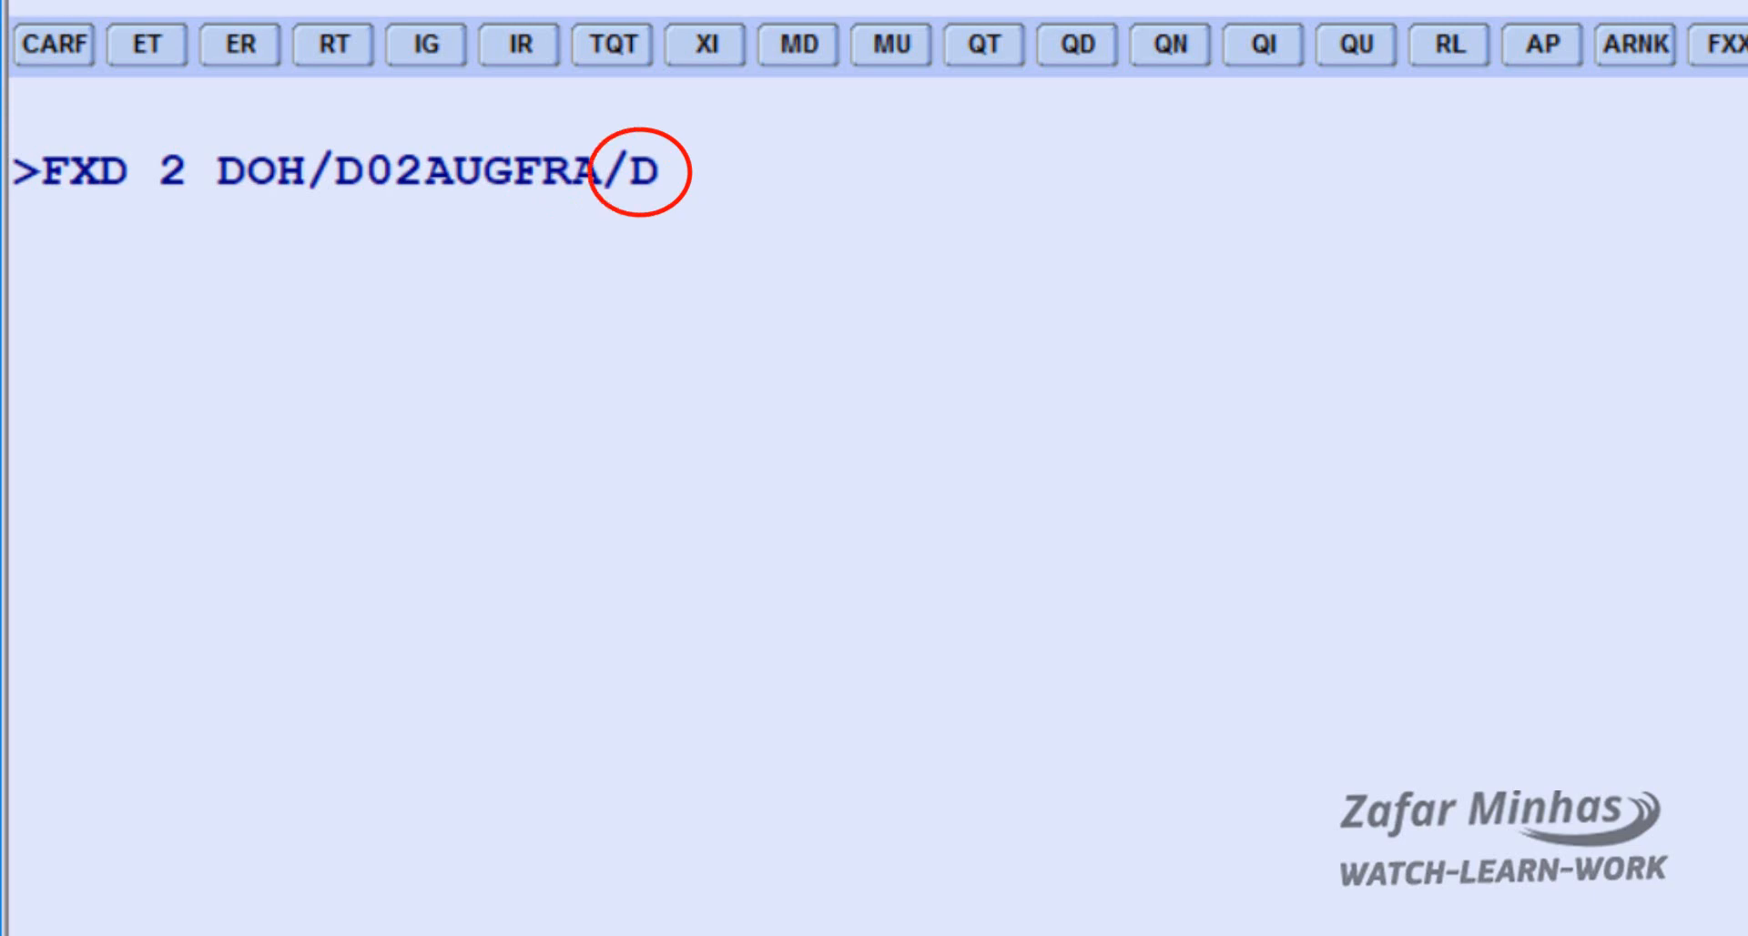
text(14AUG)
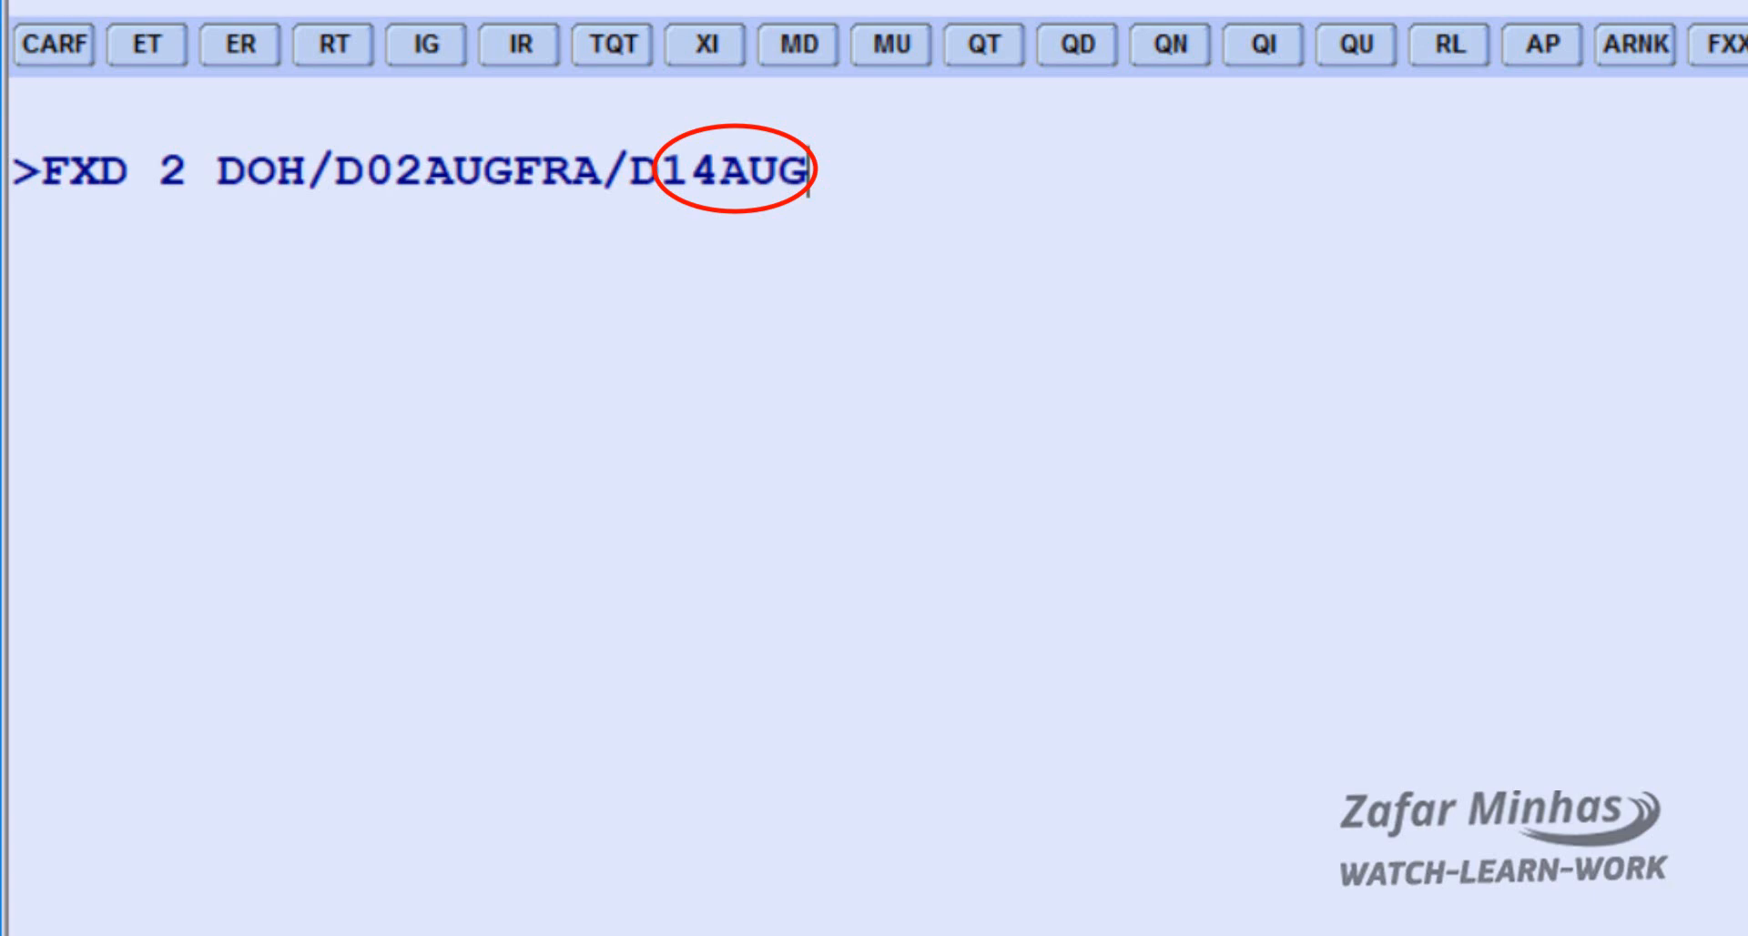
text(DOH)
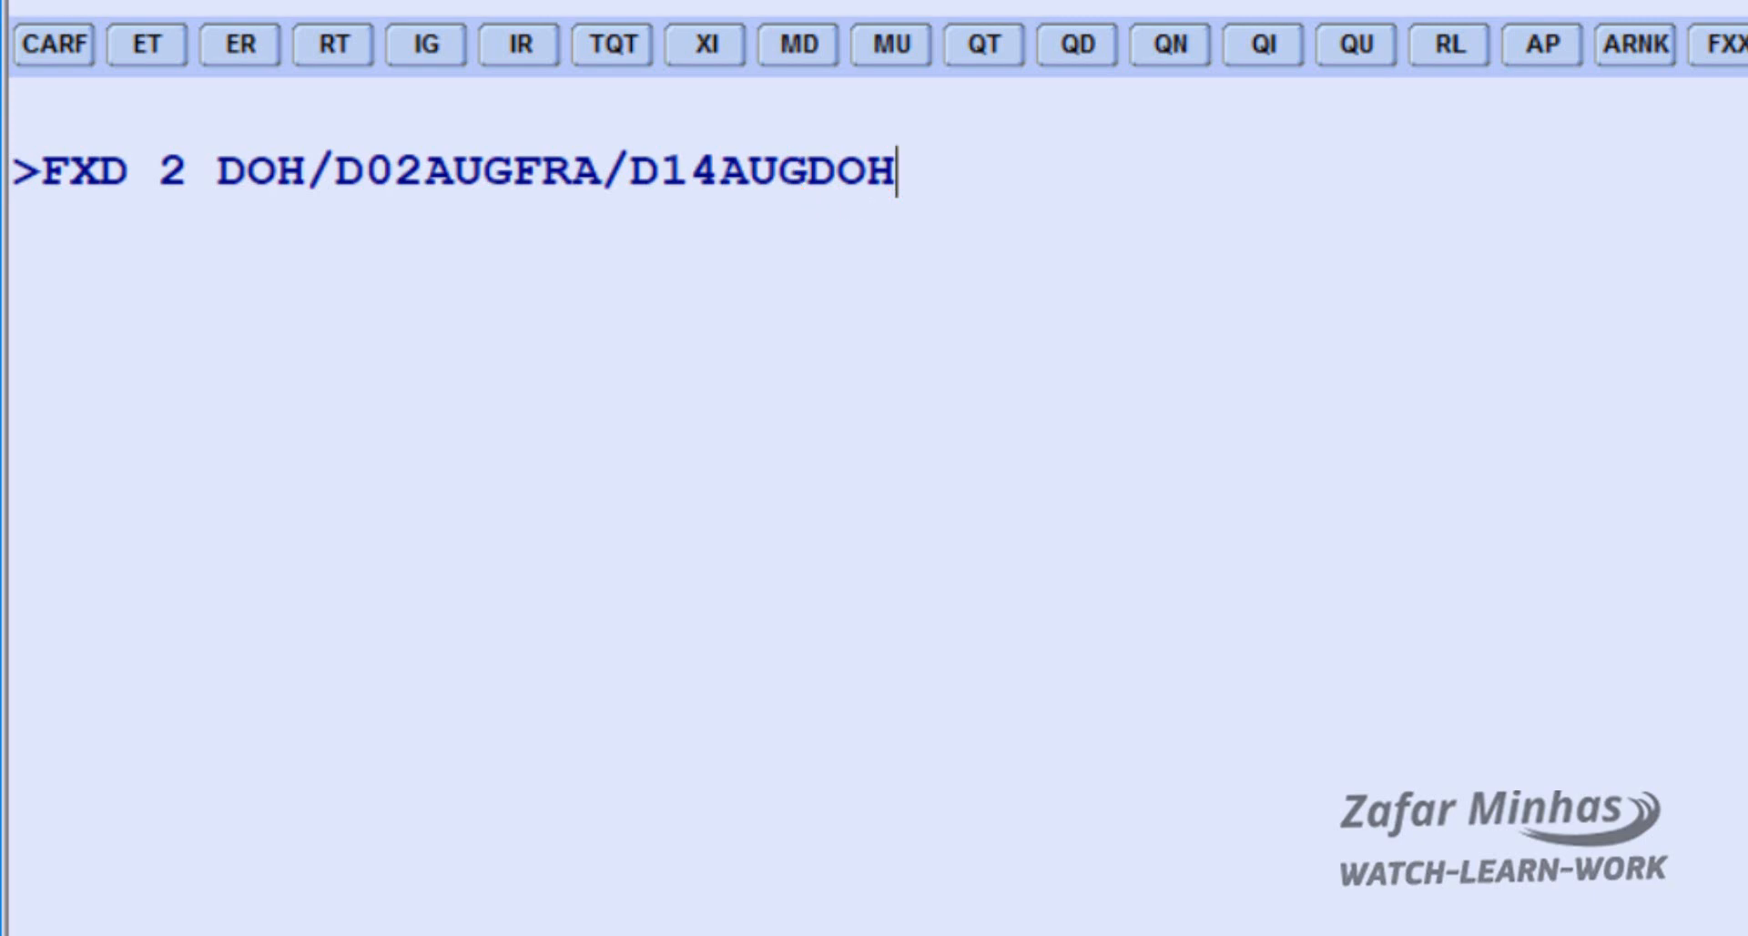
key(Return)
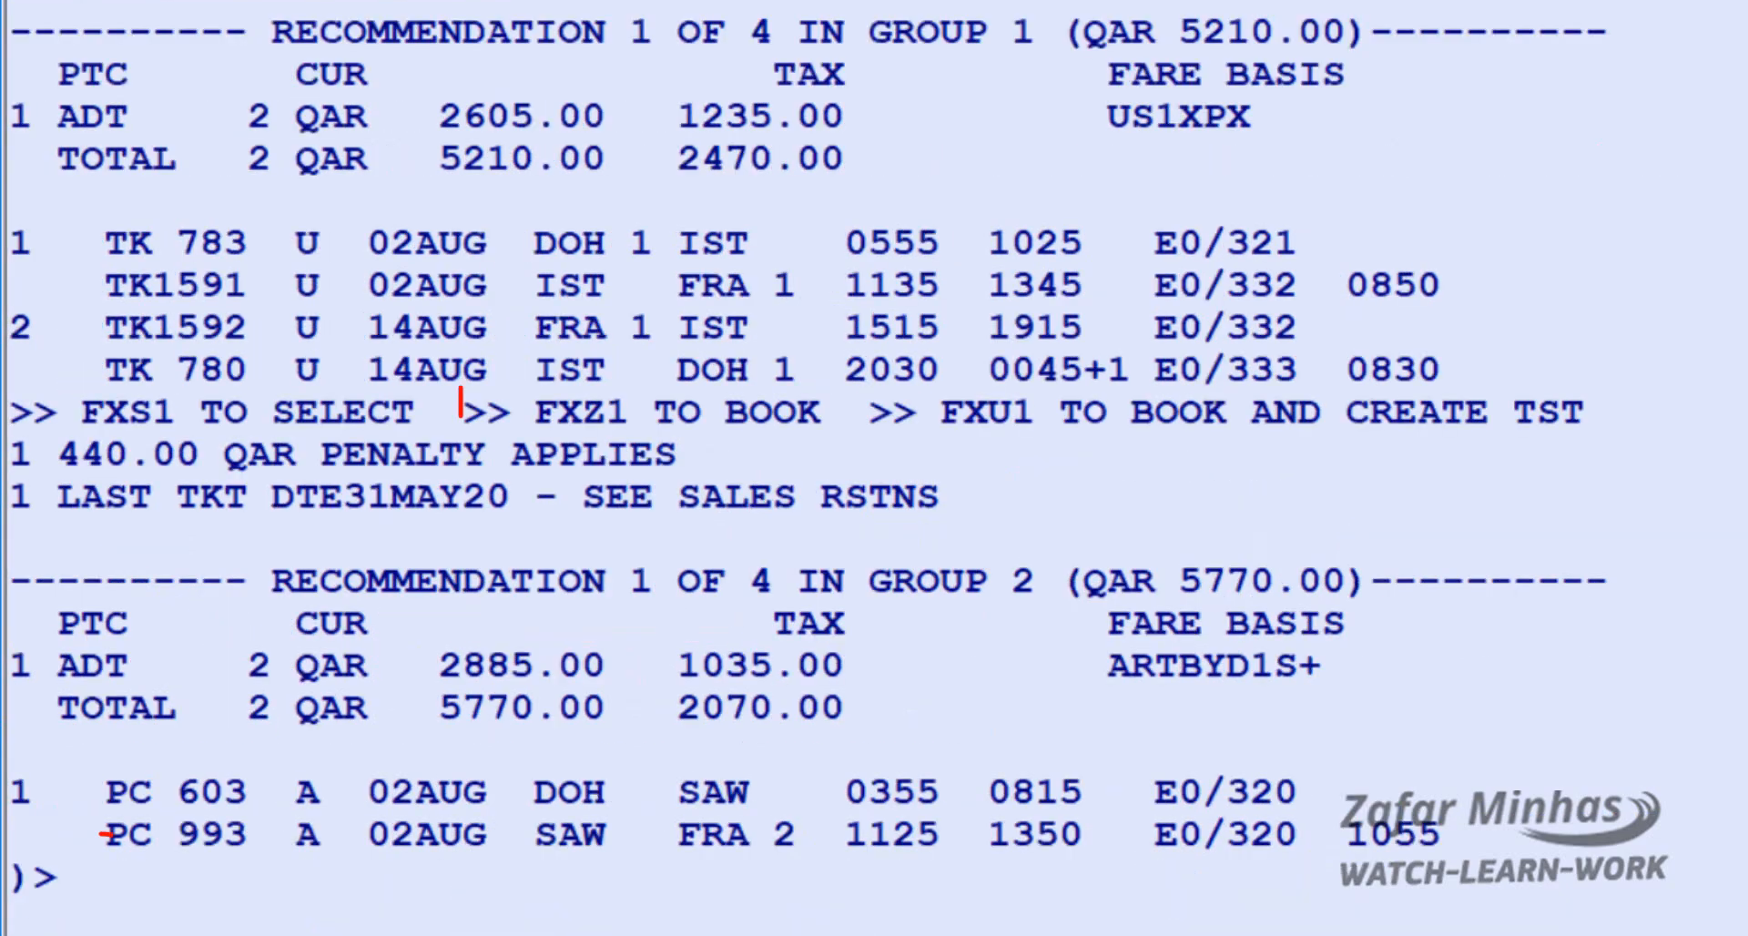
Book recommendation 1 for the two Doha–Frankfurt passengers with FXZ1 and redisplay the booking with RT
text(FXZ)
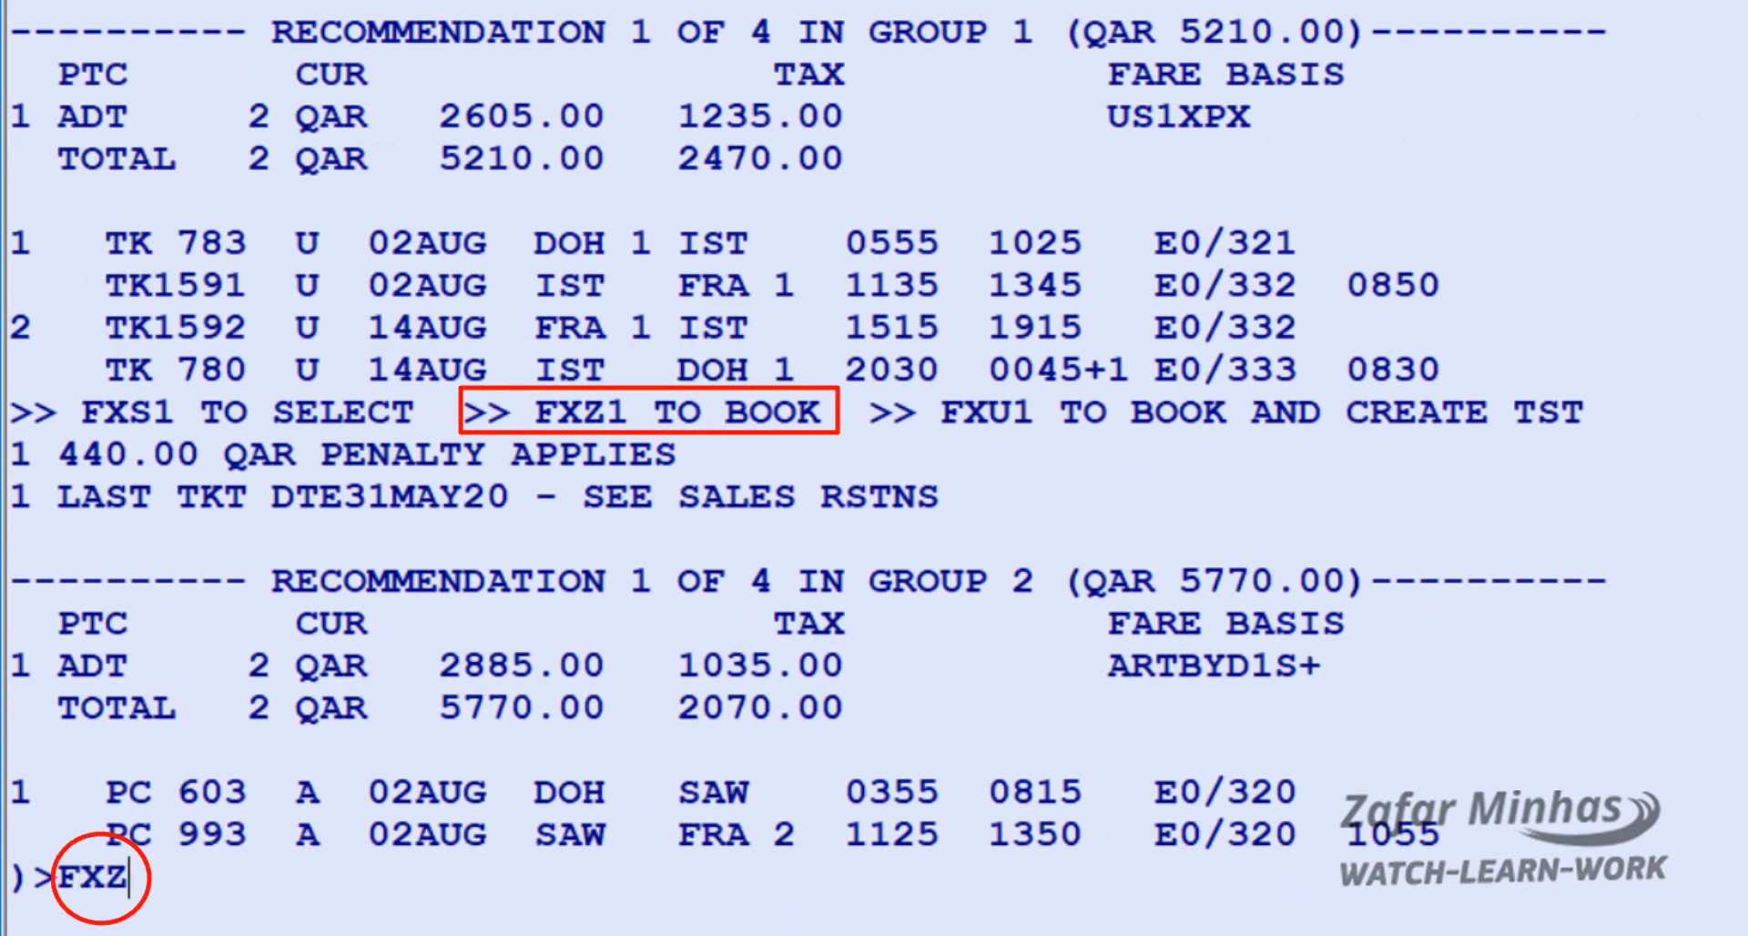
text(1)
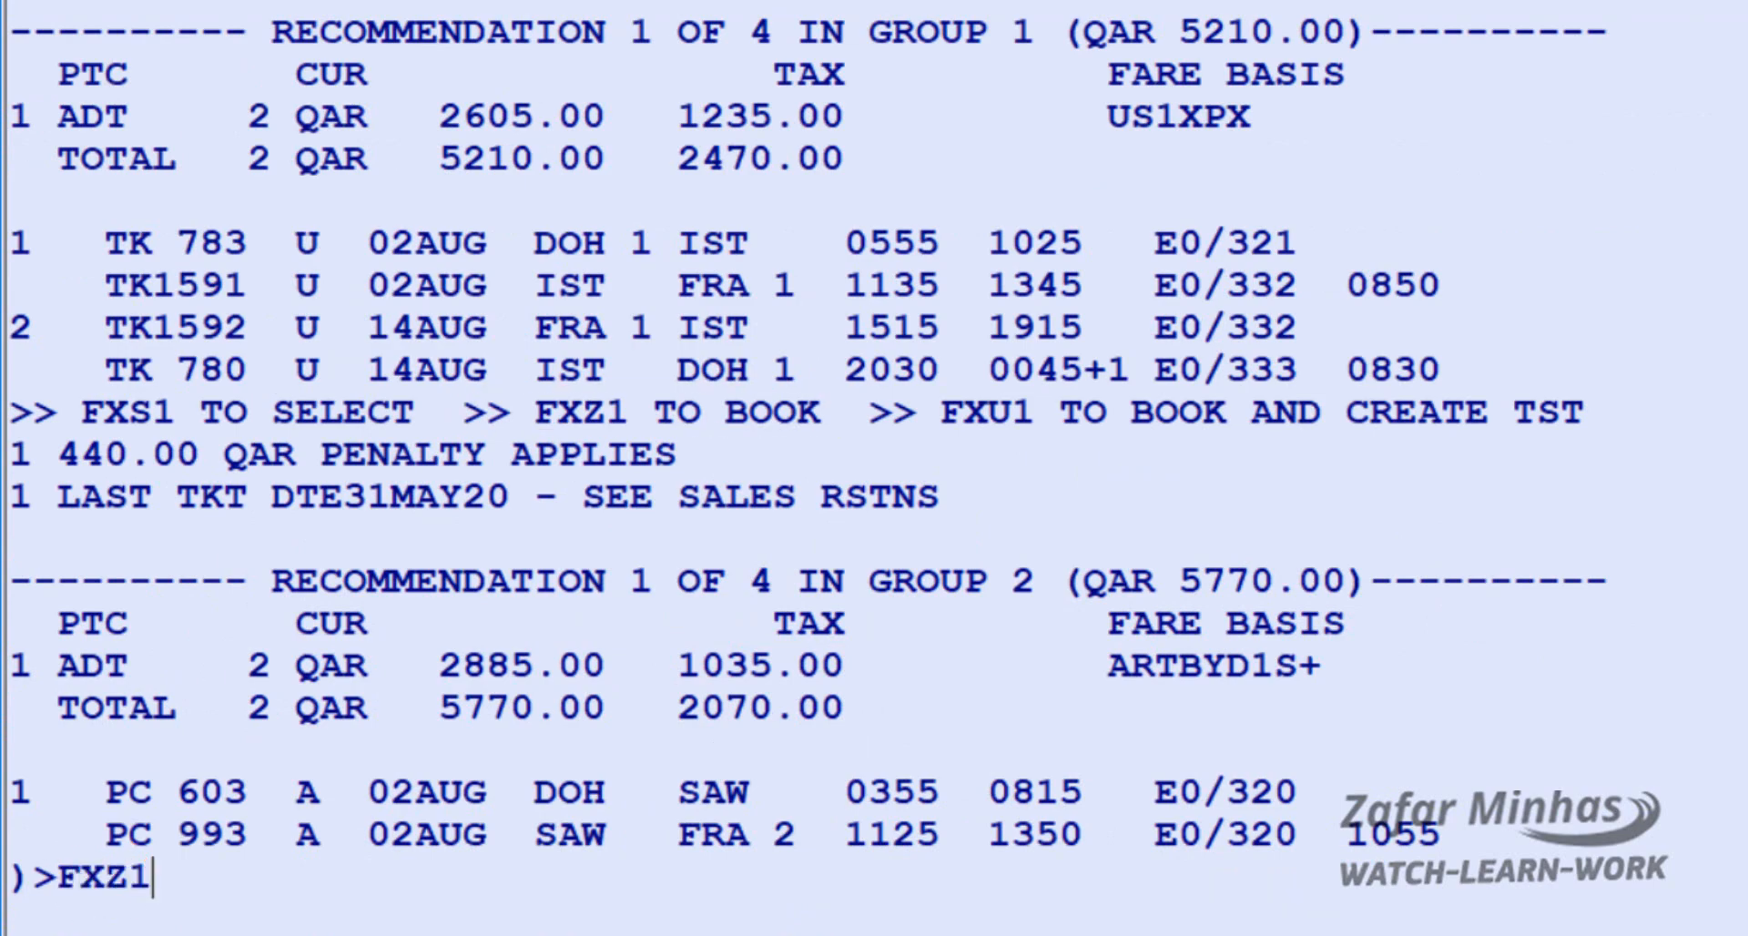
key(Return)
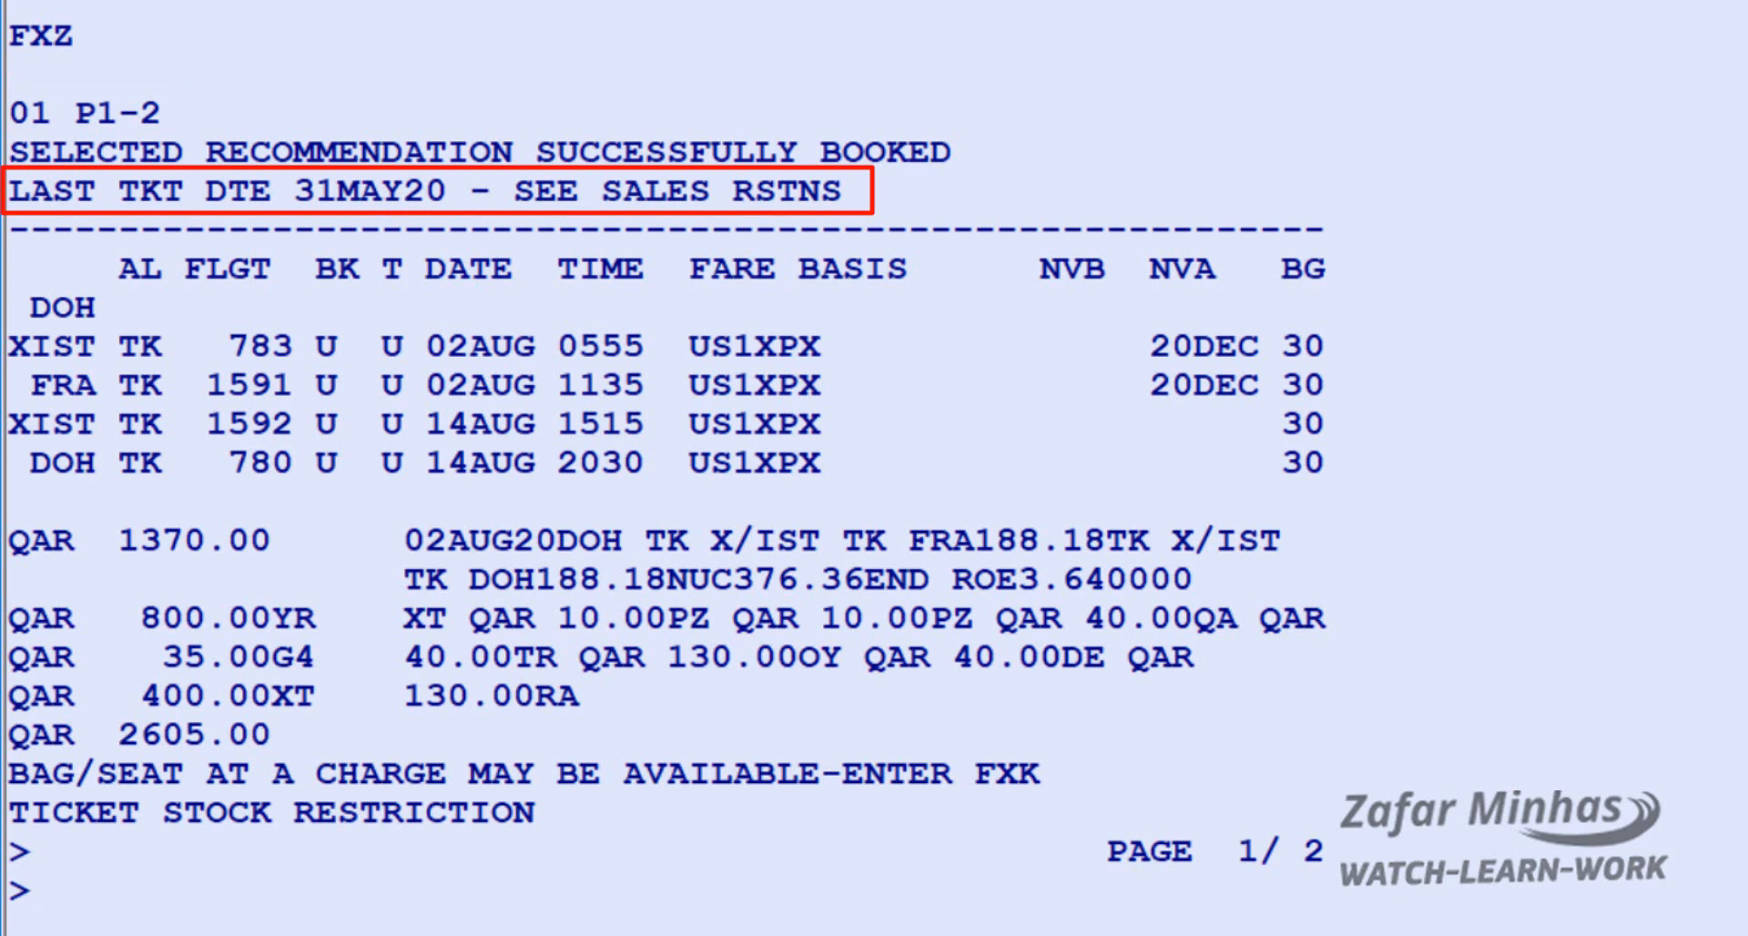
text(RT)
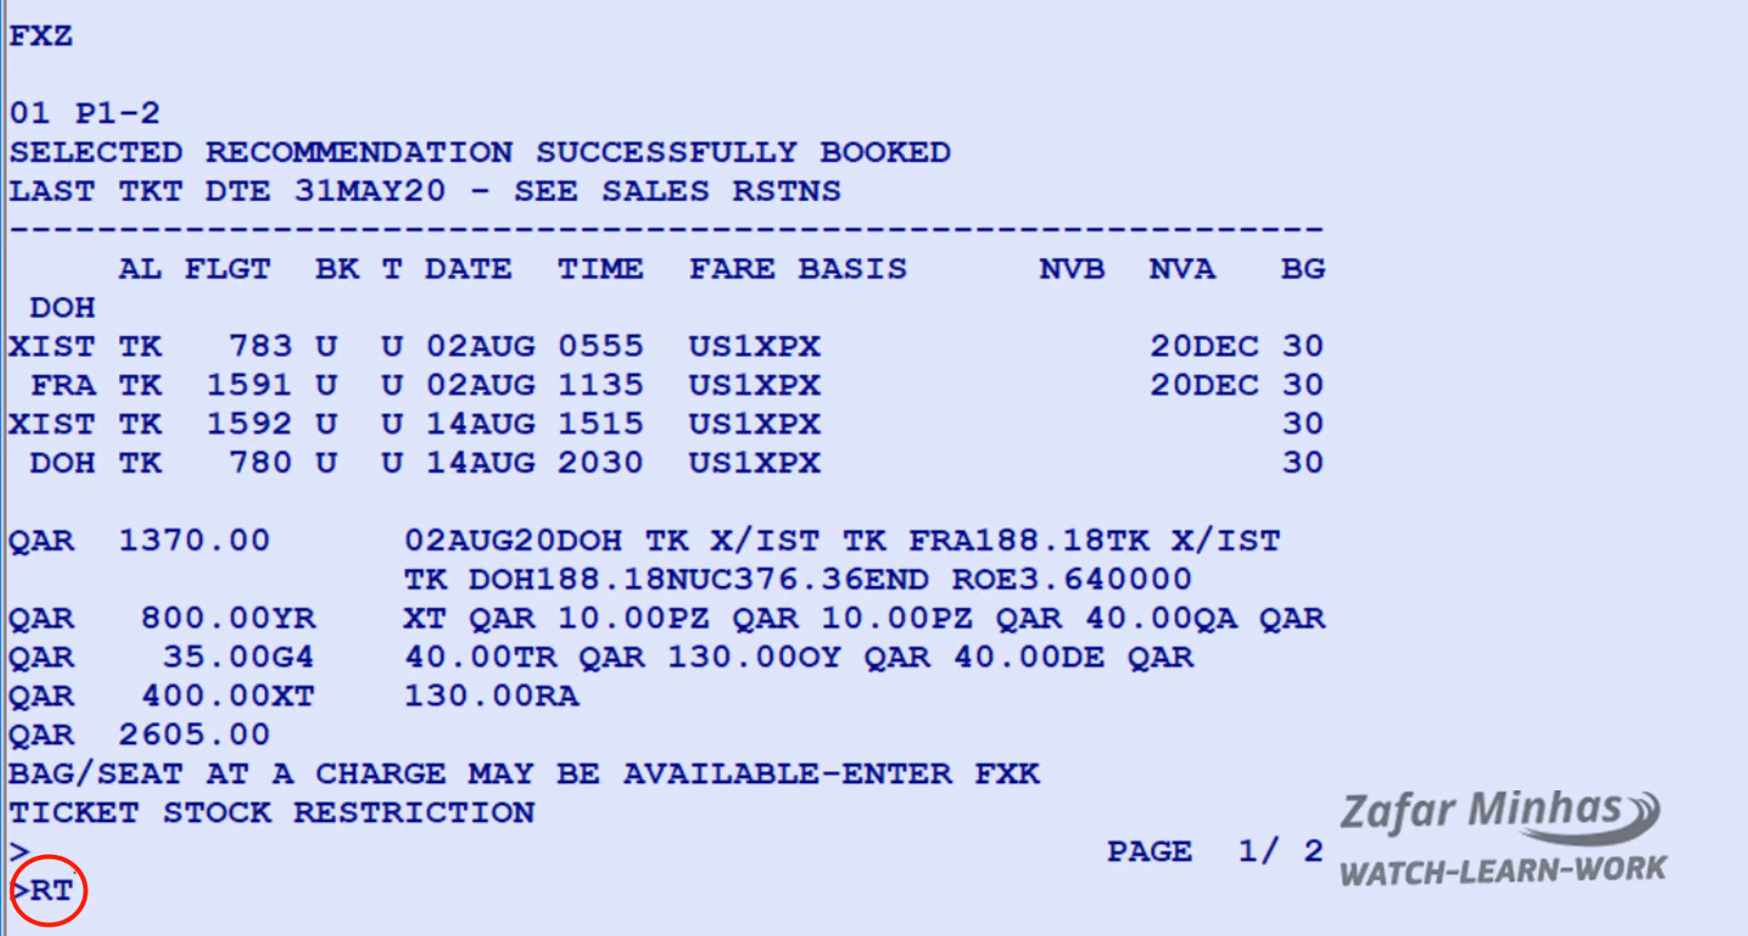
key(Return)
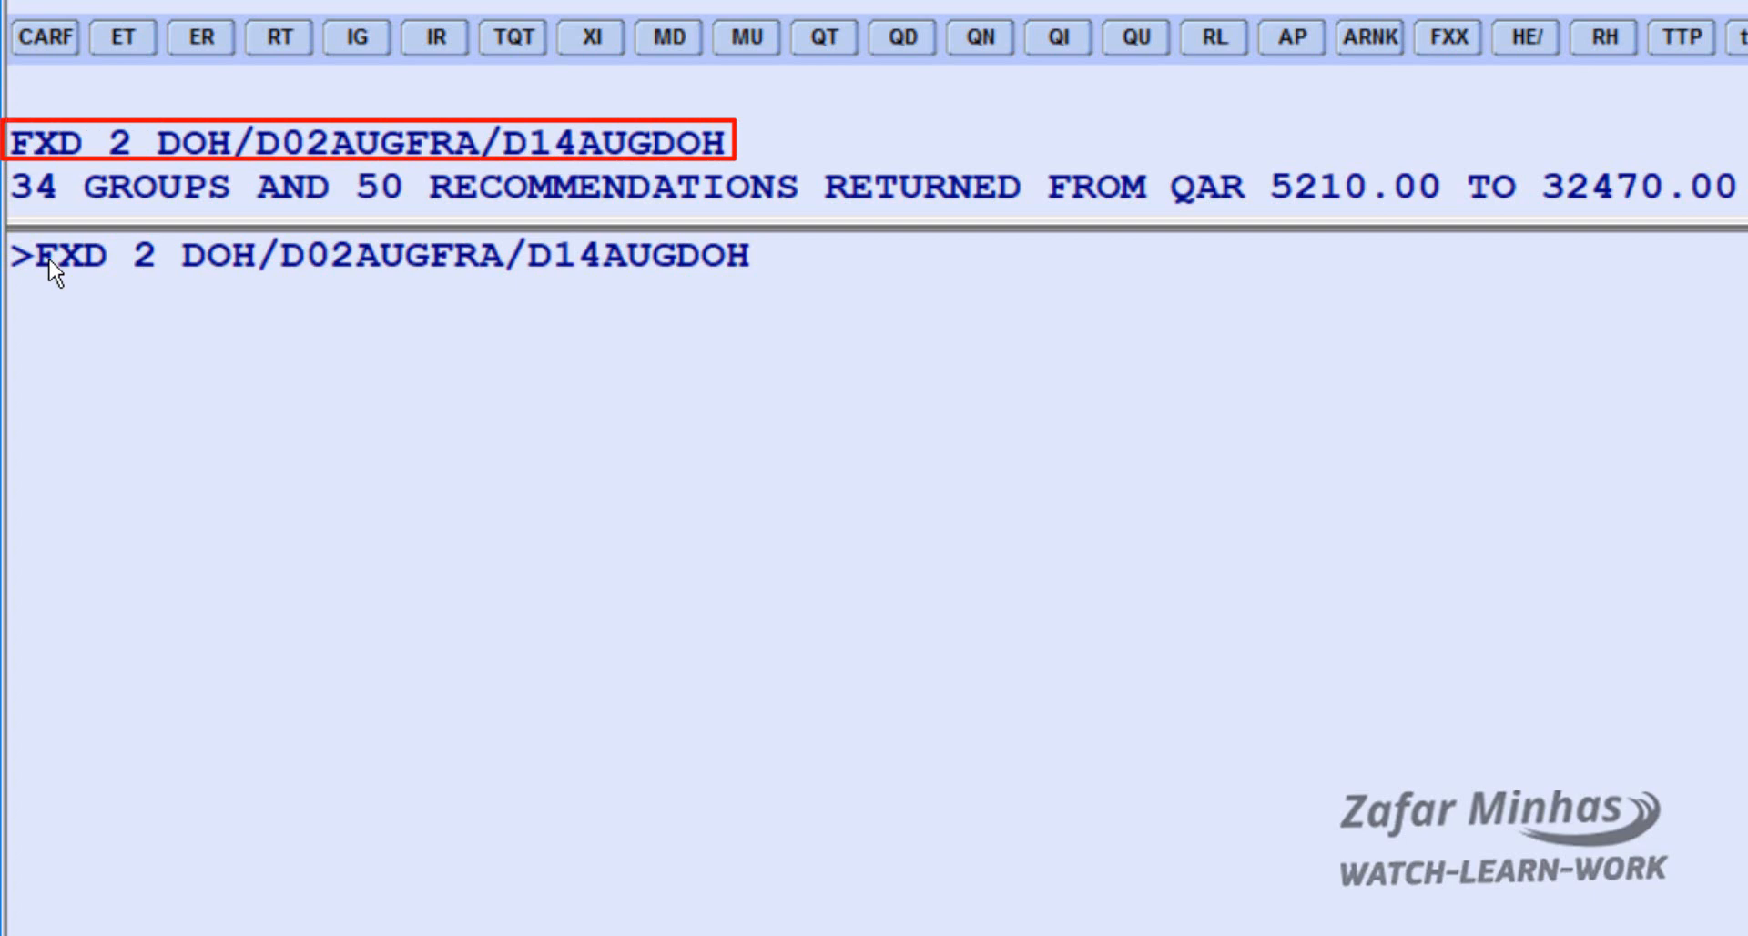
Repeat the two-passenger Doha–Frankfurt fare search with the MPT option, using FXD 2 DOH/D02AUGFRA/D14AUGDOH//MPT
text(//)
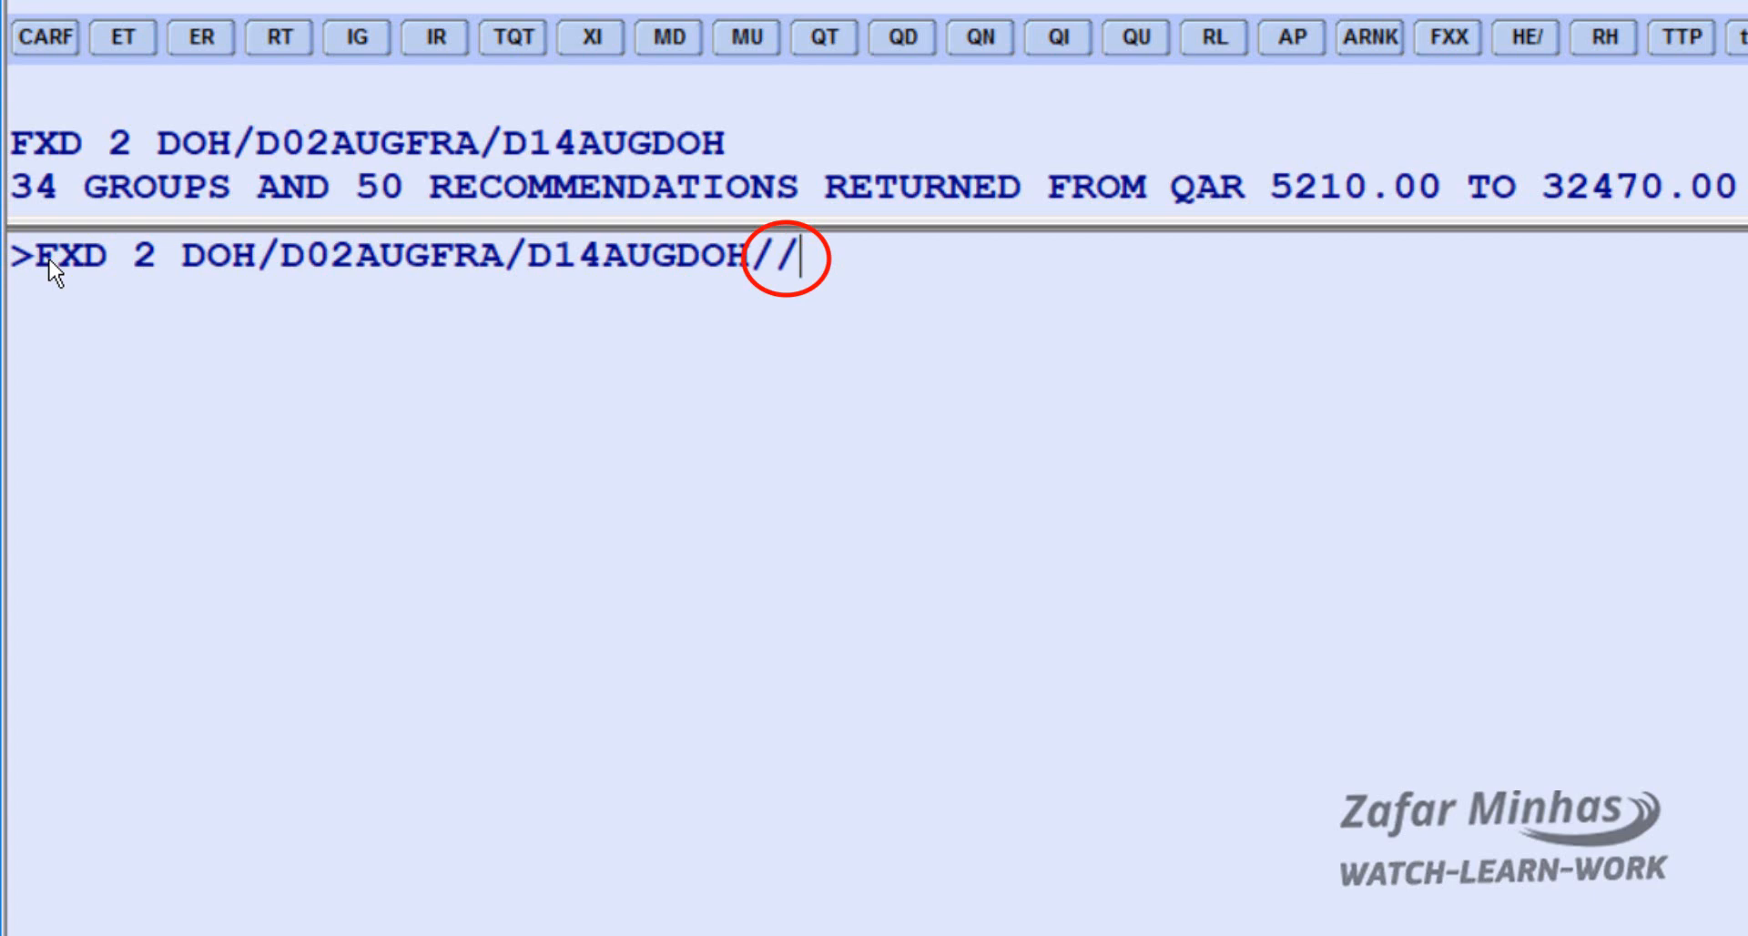
text(MPT)
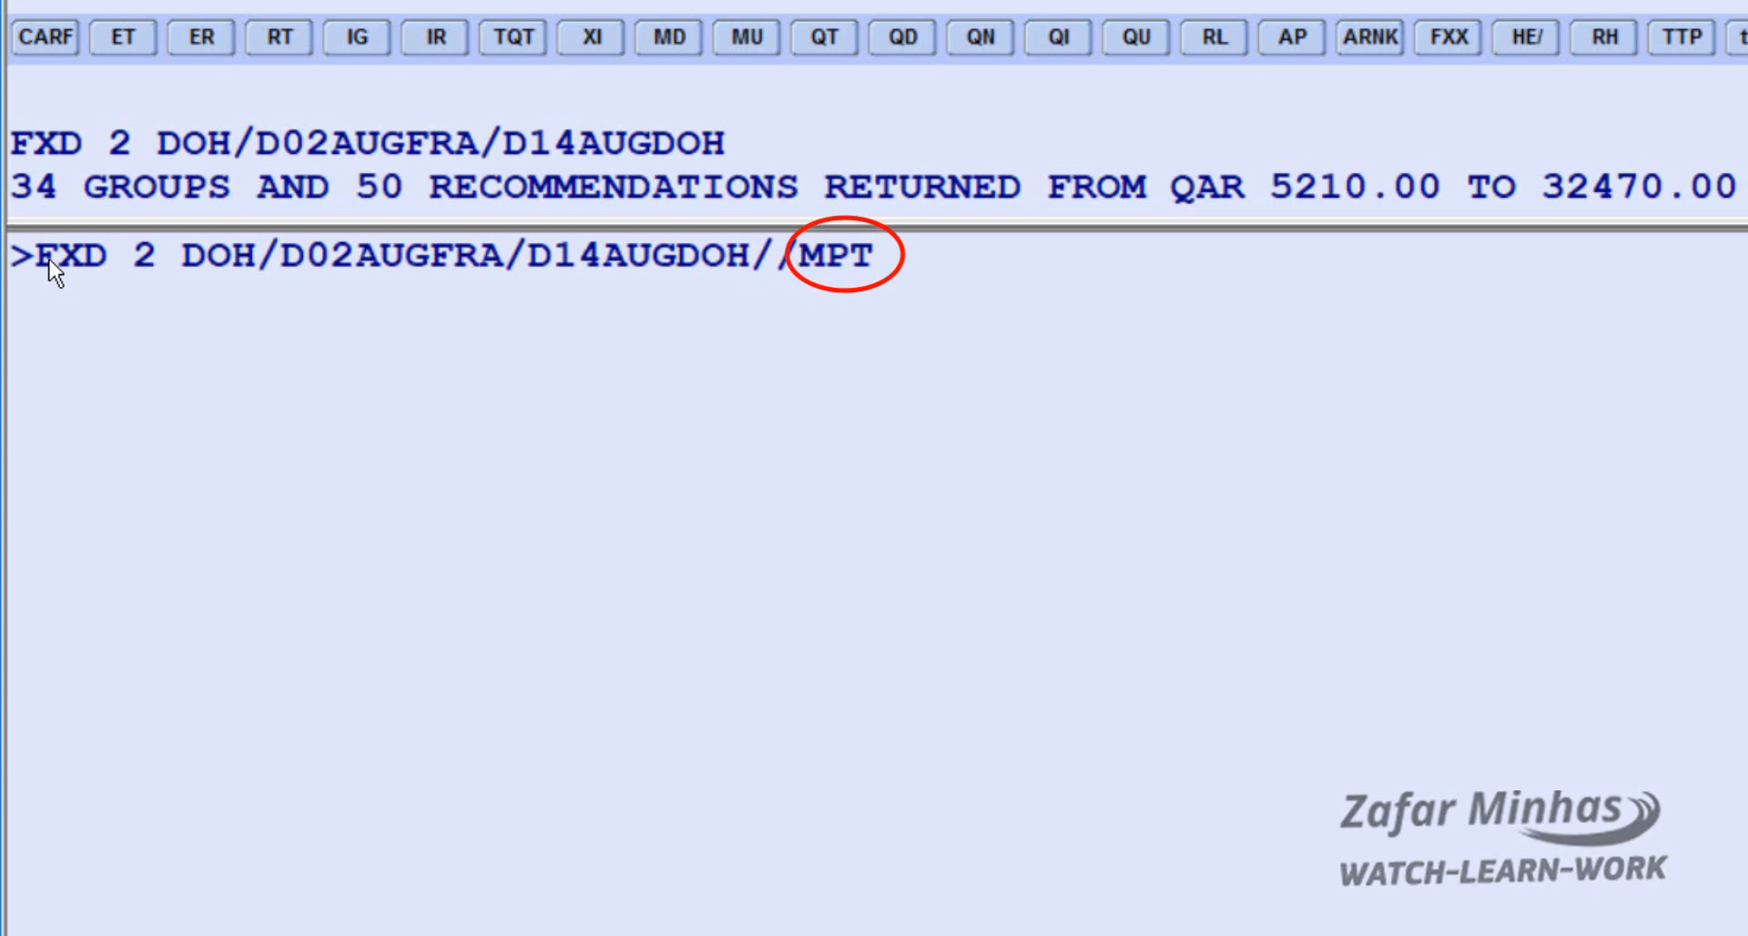
key(Return)
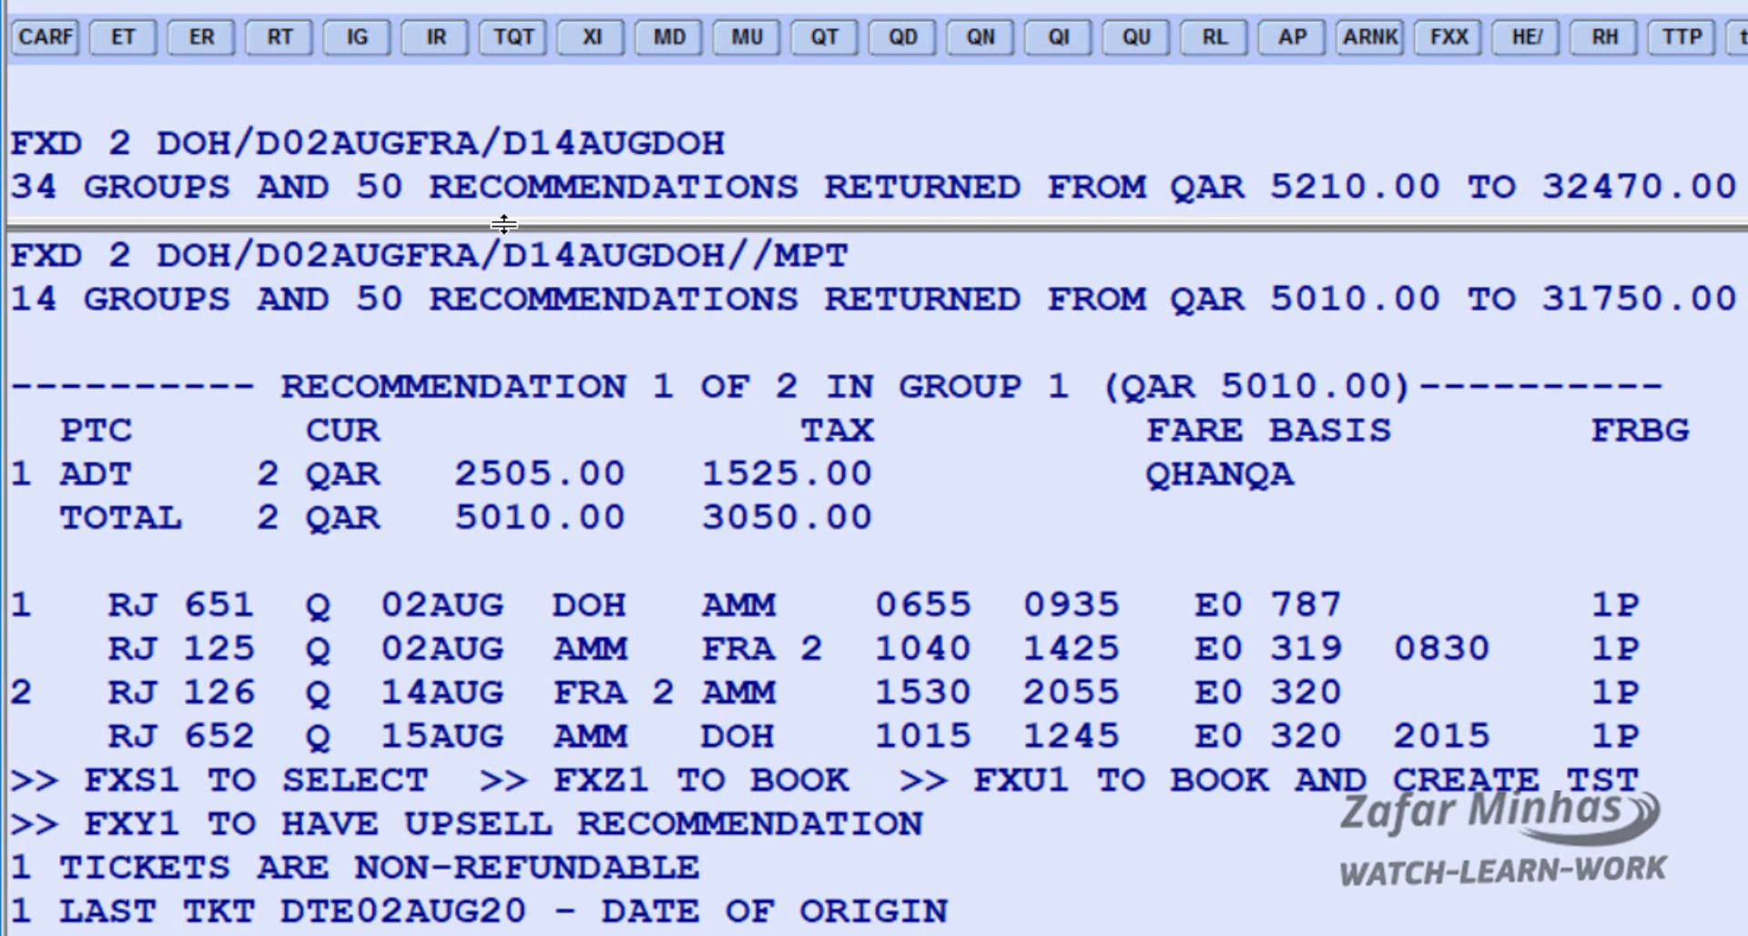
Book recommendation 1 of the Doha–Frankfurt MPT search with FXZ1 and redisplay the booking with RT
text(FXZ)
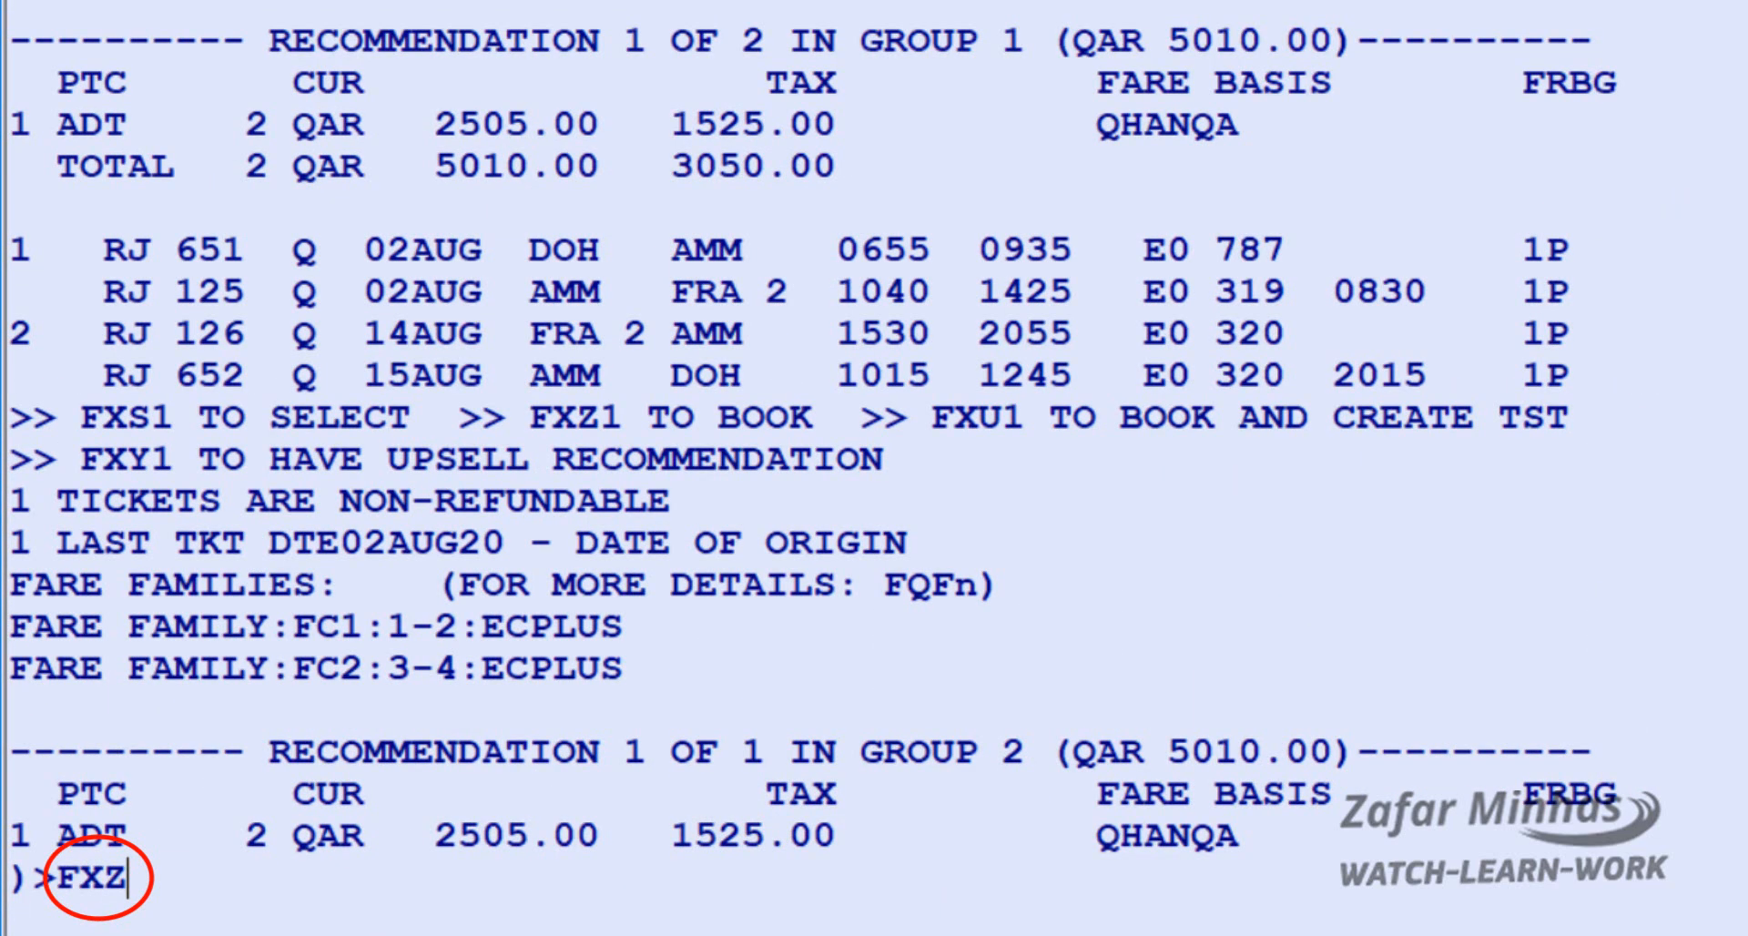
text(1)
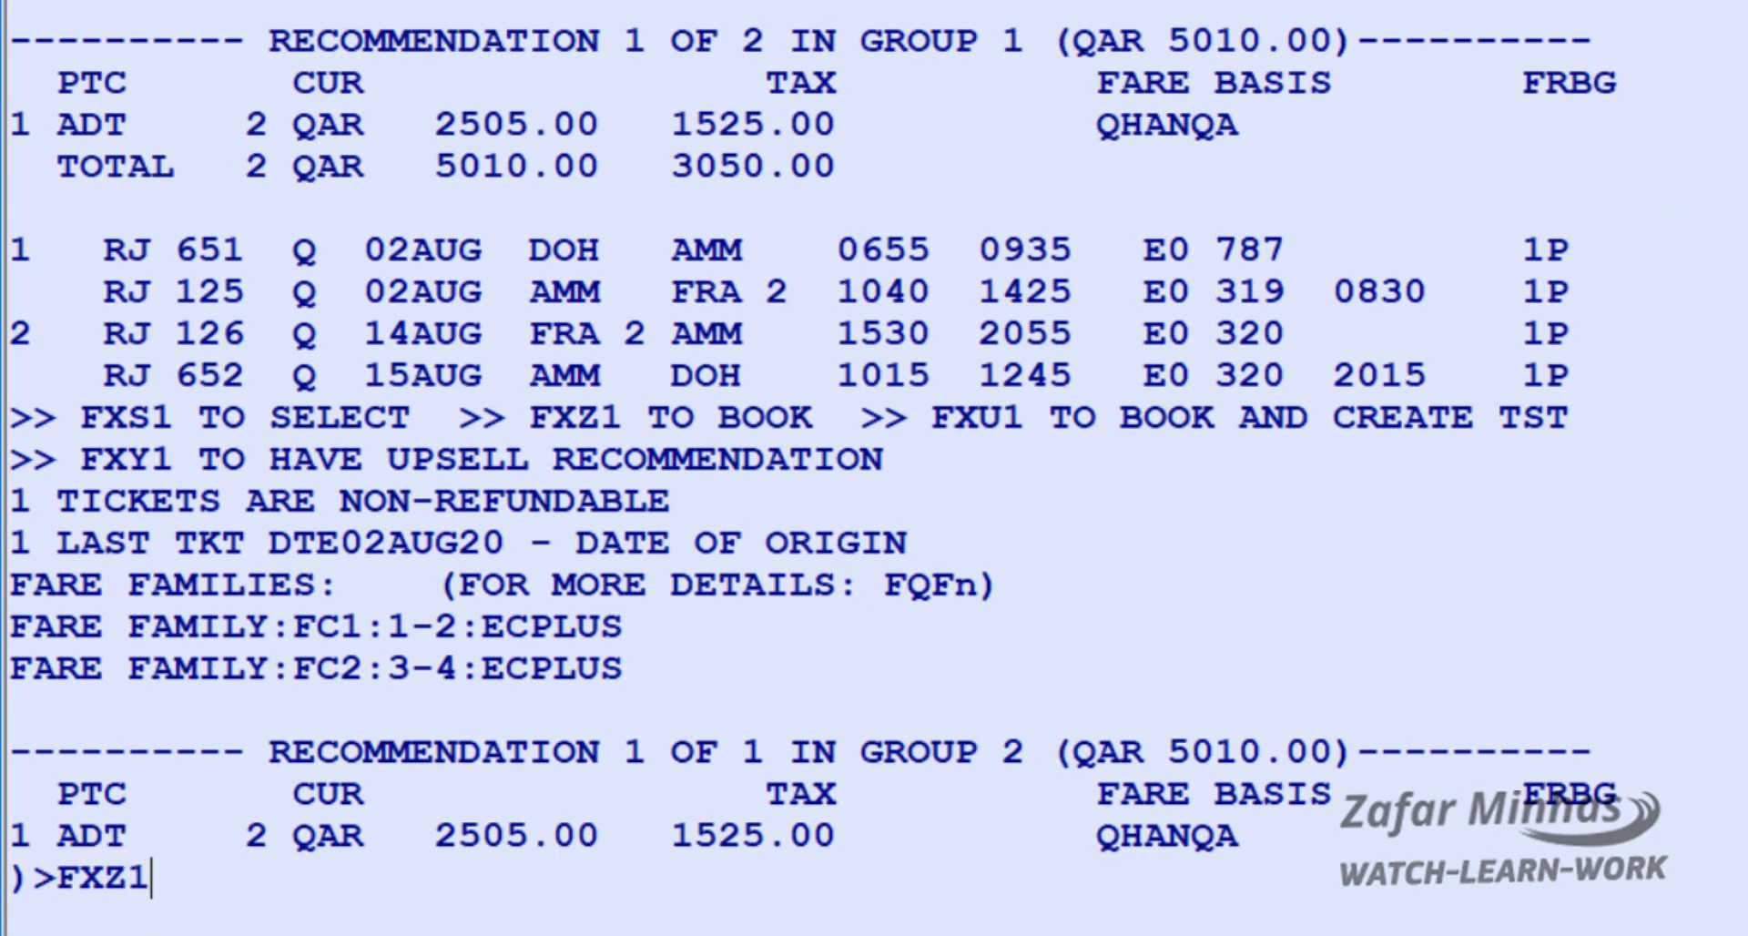
key(Return)
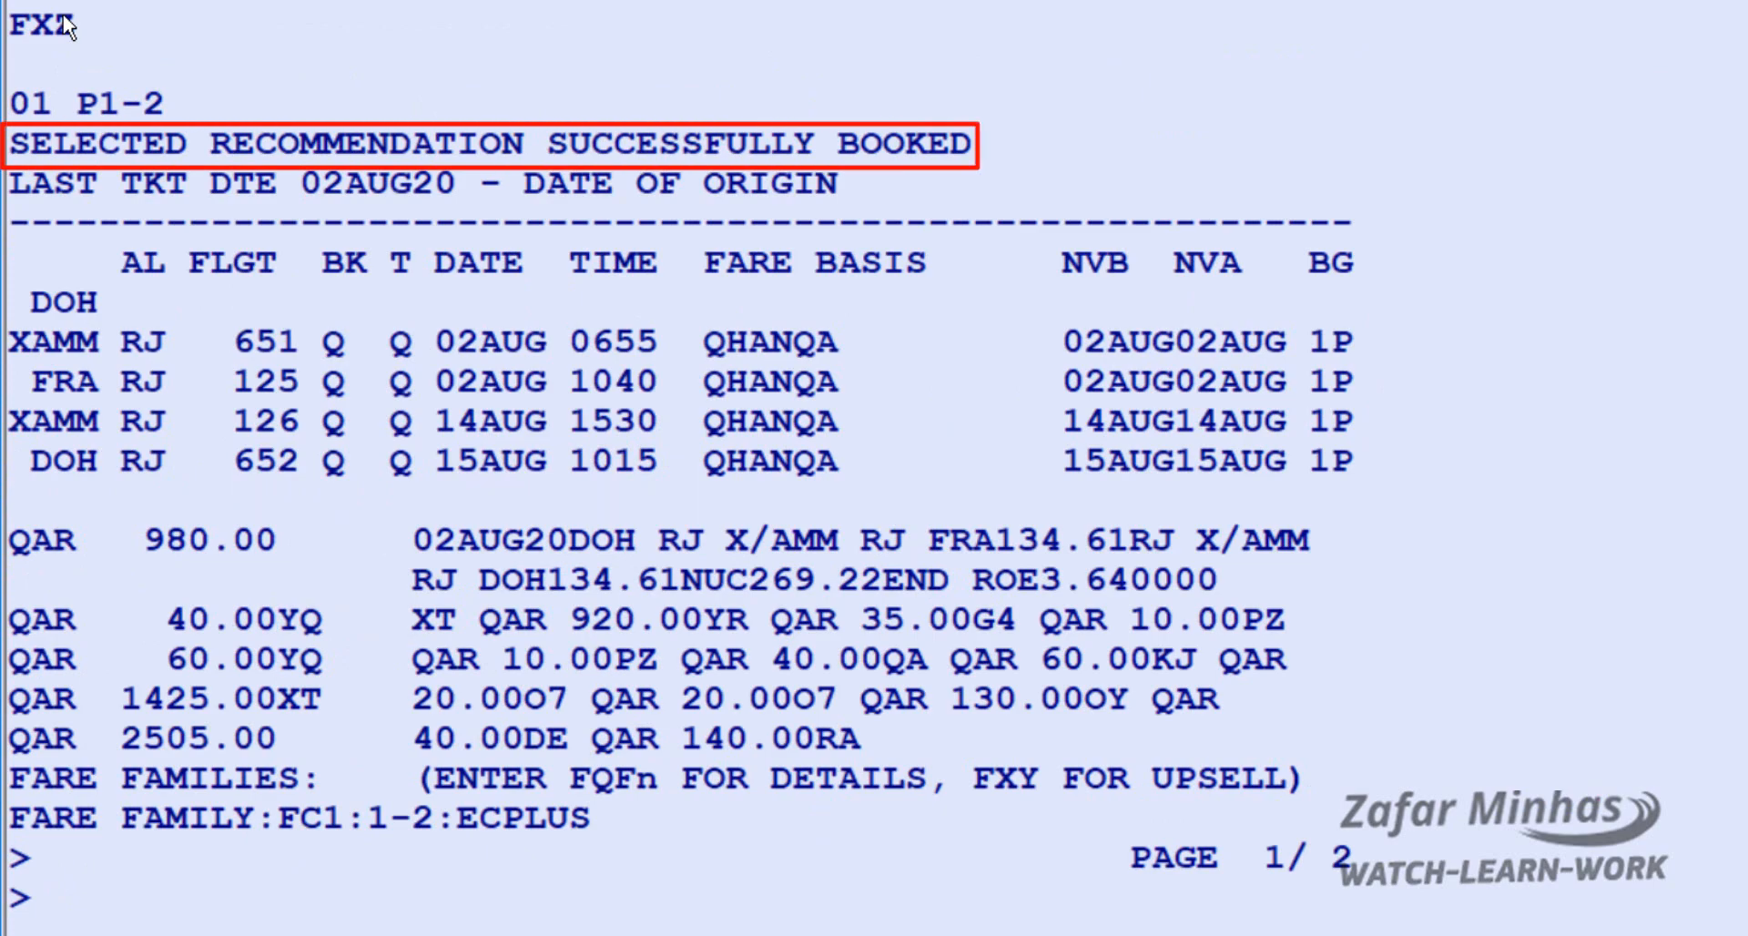
text(RT)
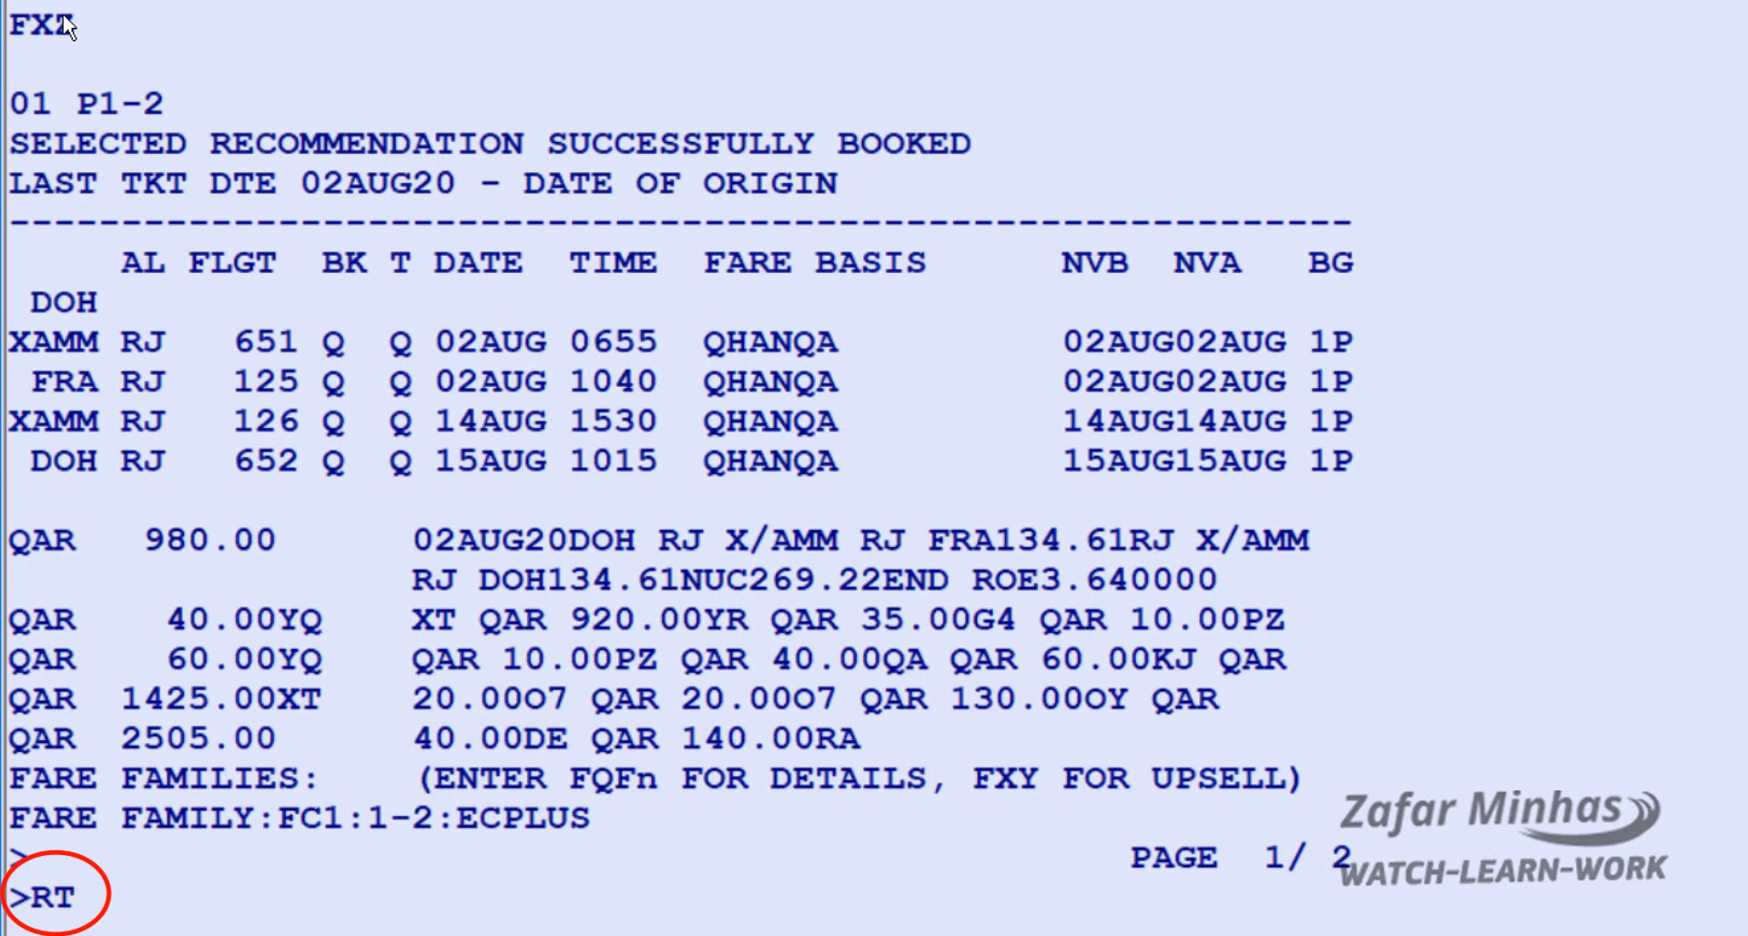
key(Return)
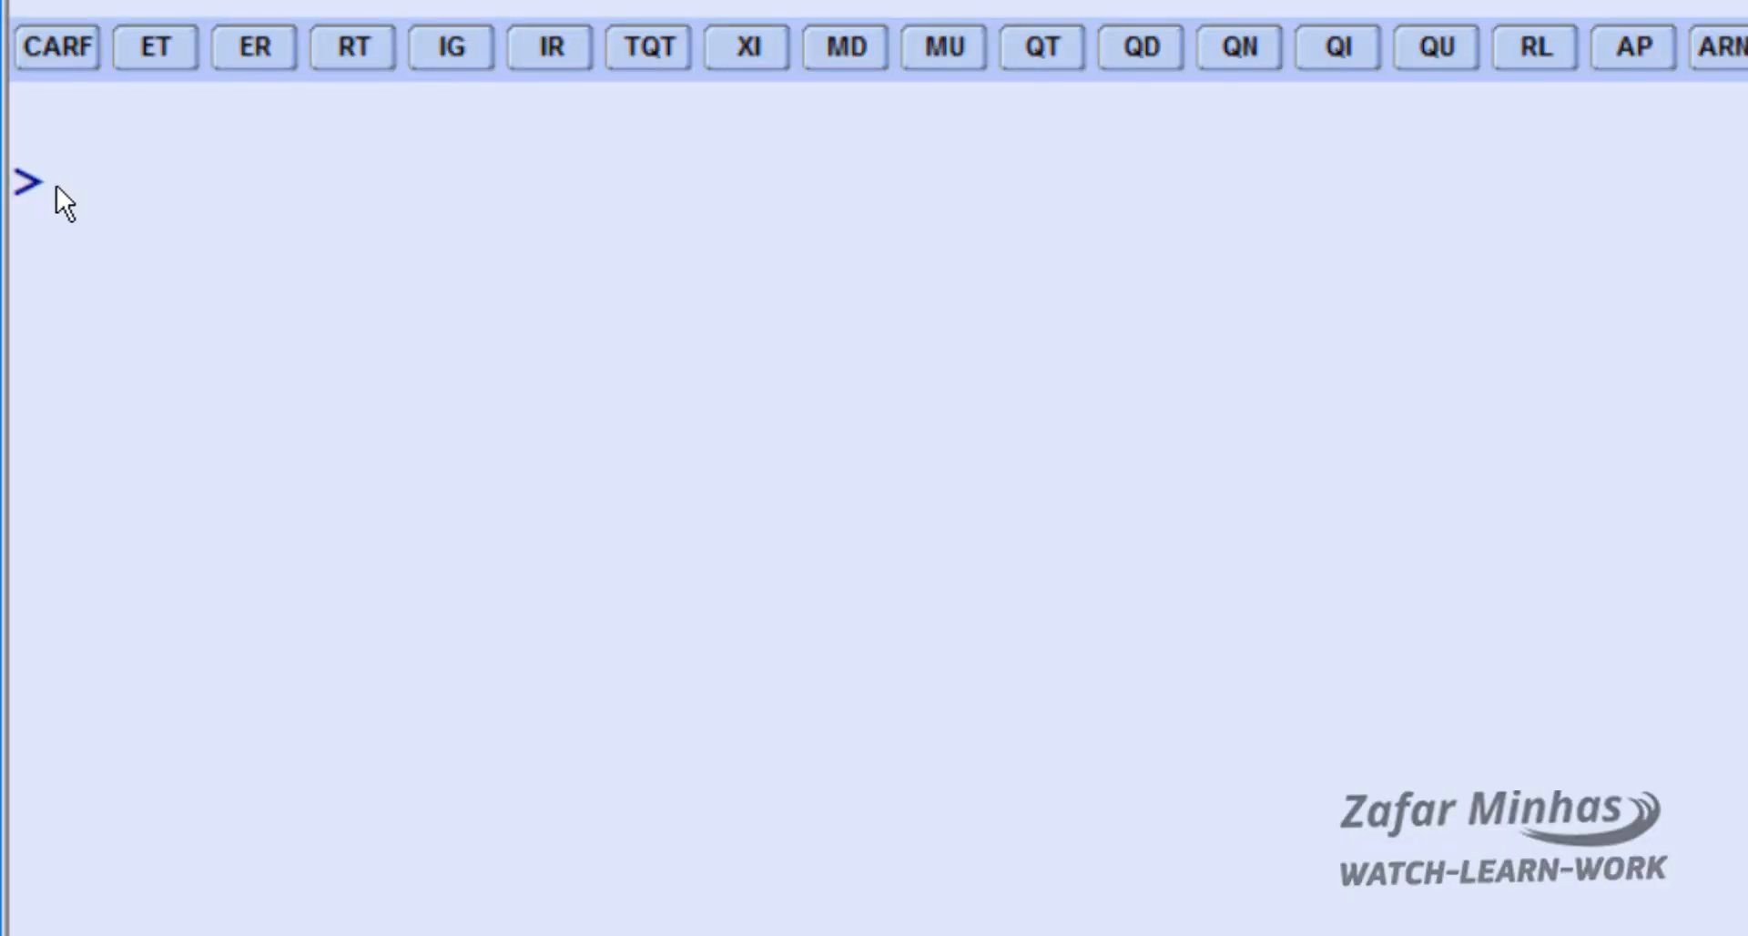
Search Doha–Washington round-trip fares restricted to airline BA, out 02AUG and back 14AUG, with FXD DOH/D02AUGWAS/D14AUGDOH//ABA
text(FXD DOH)
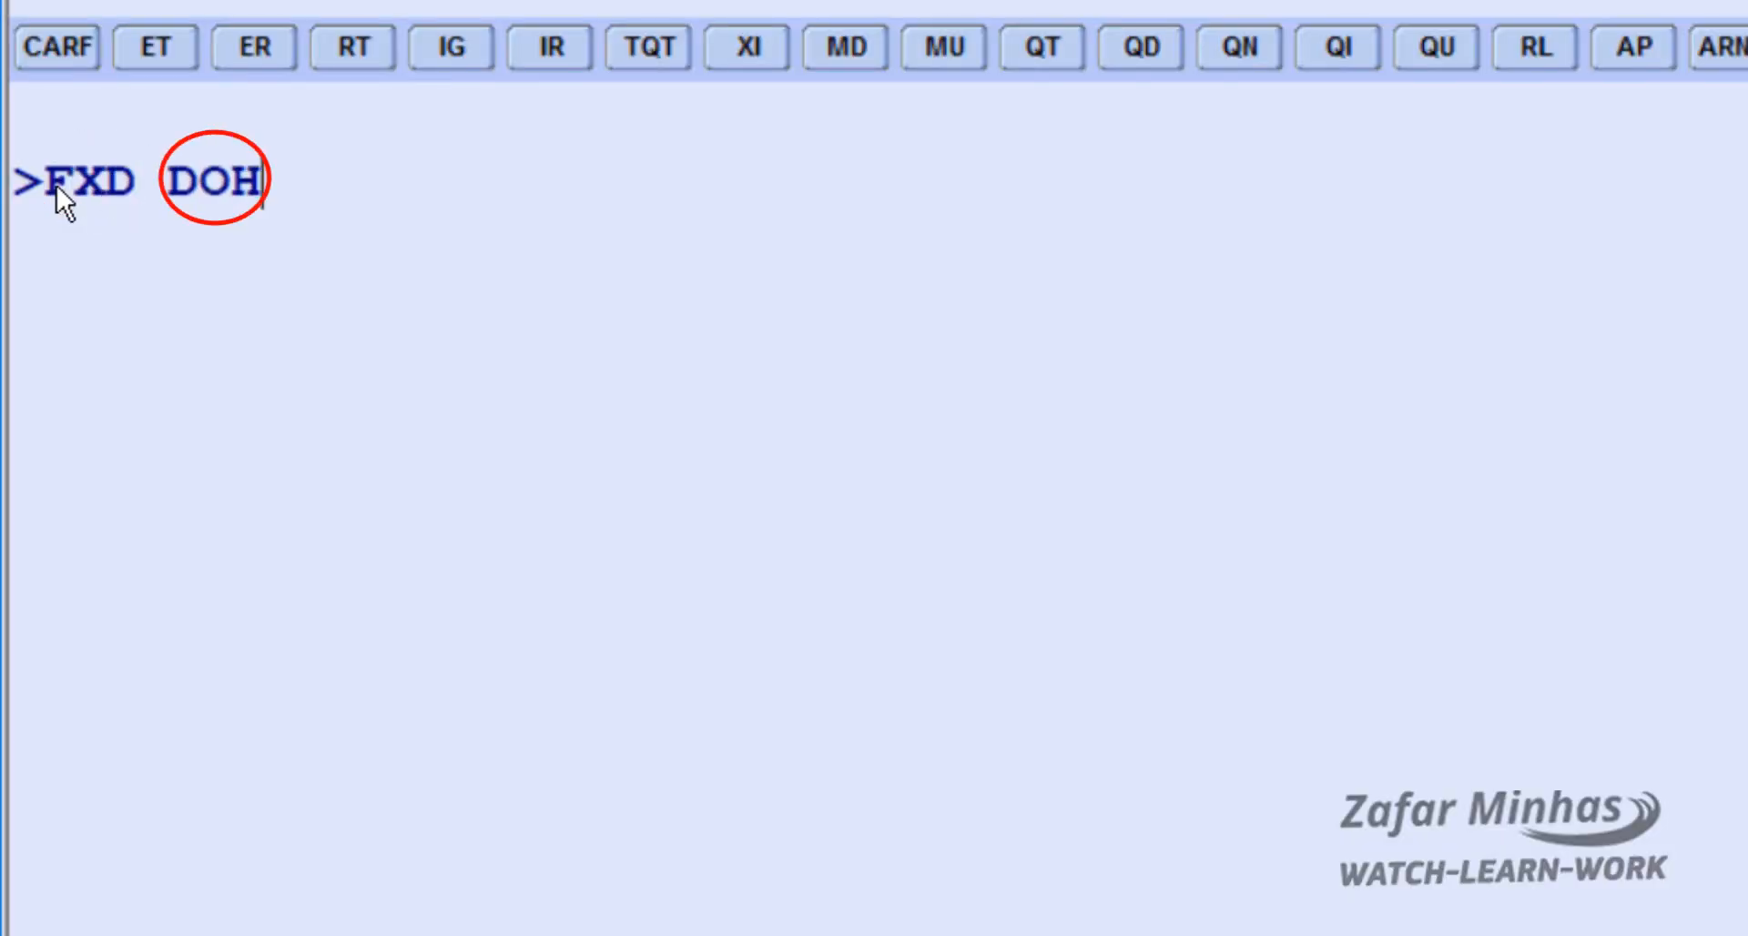
text(/D)
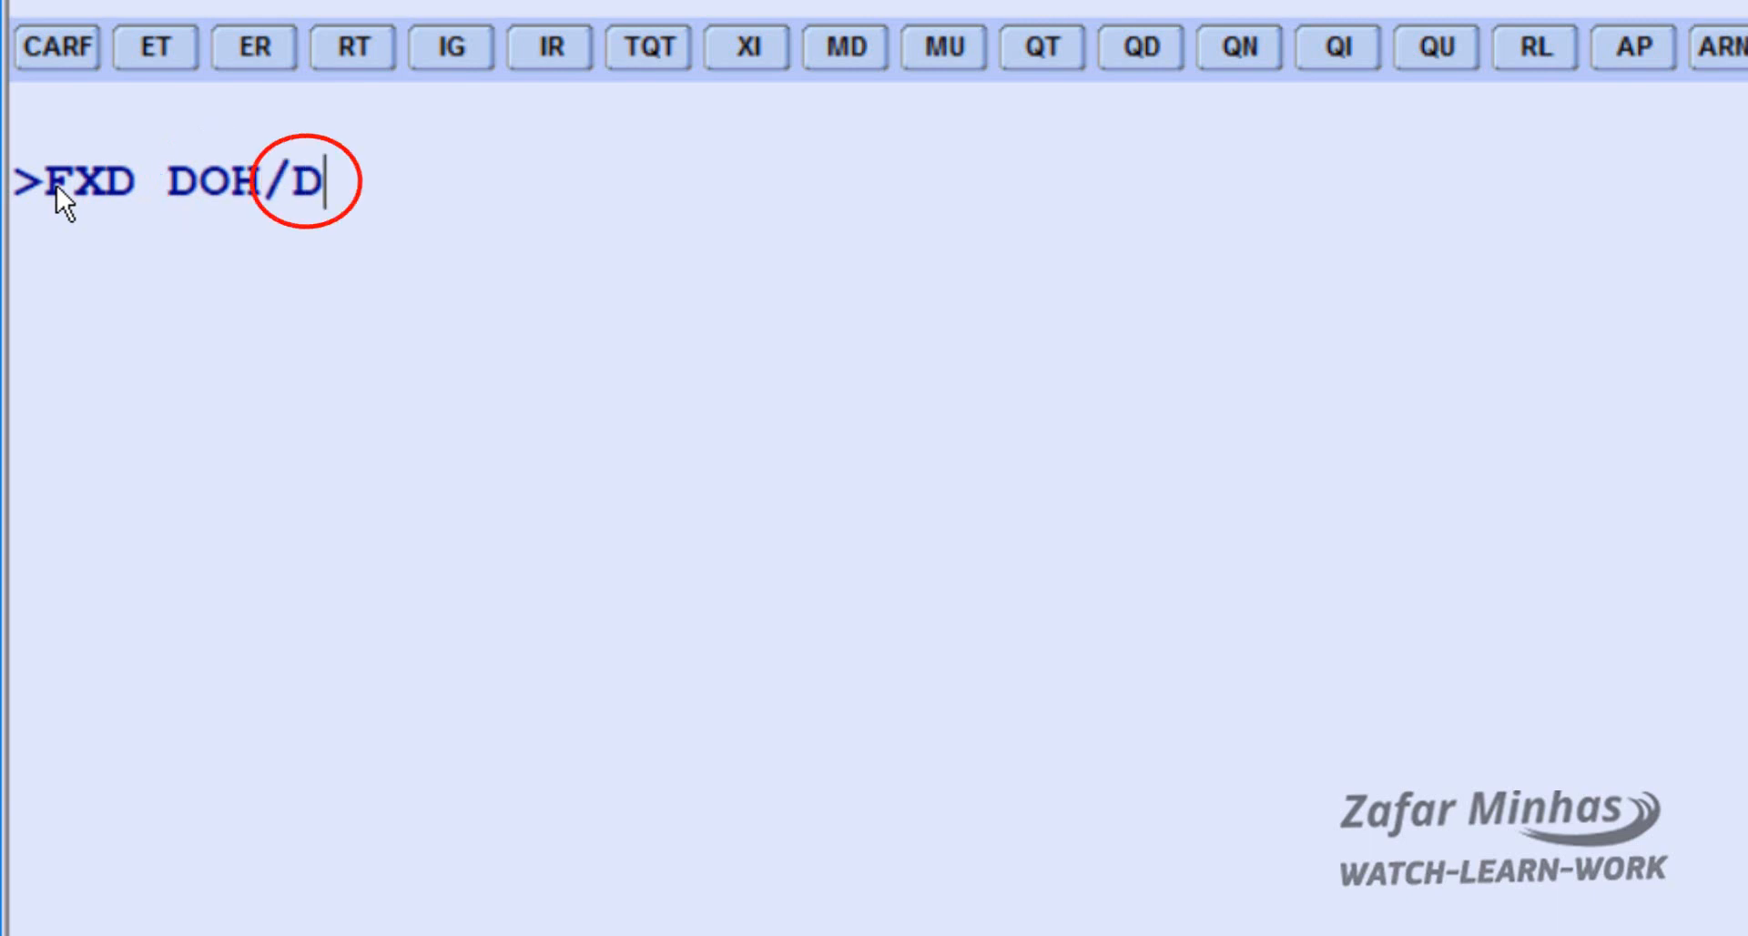
text(02AUG)
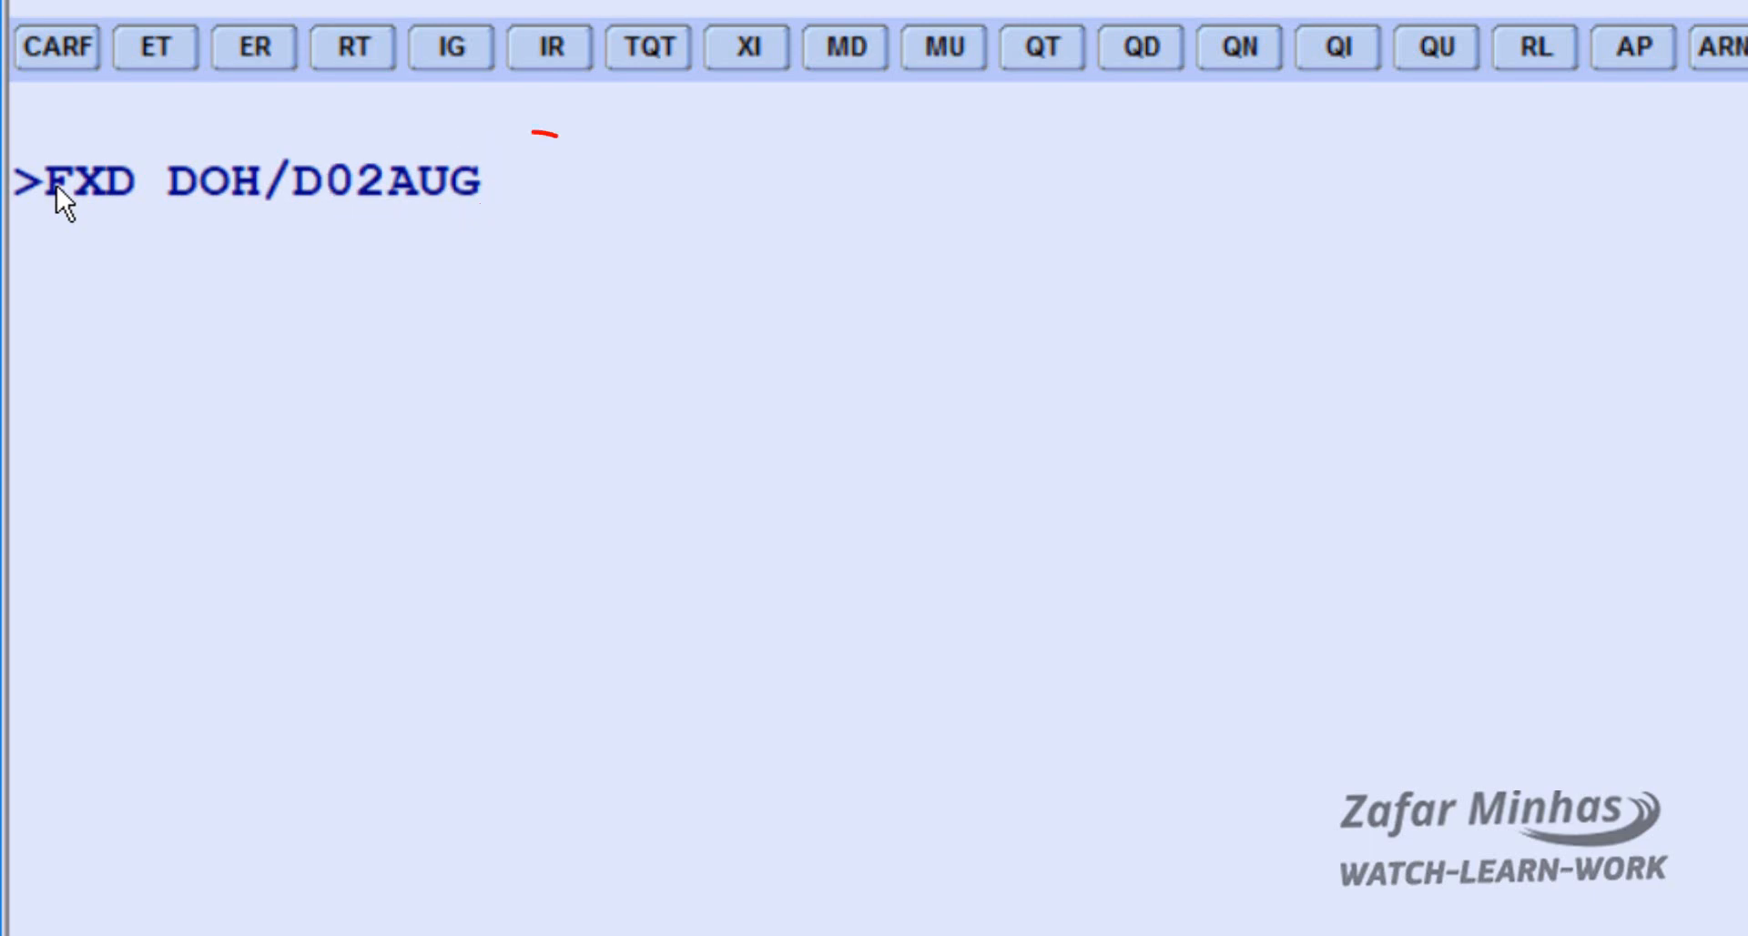
text(WAS)
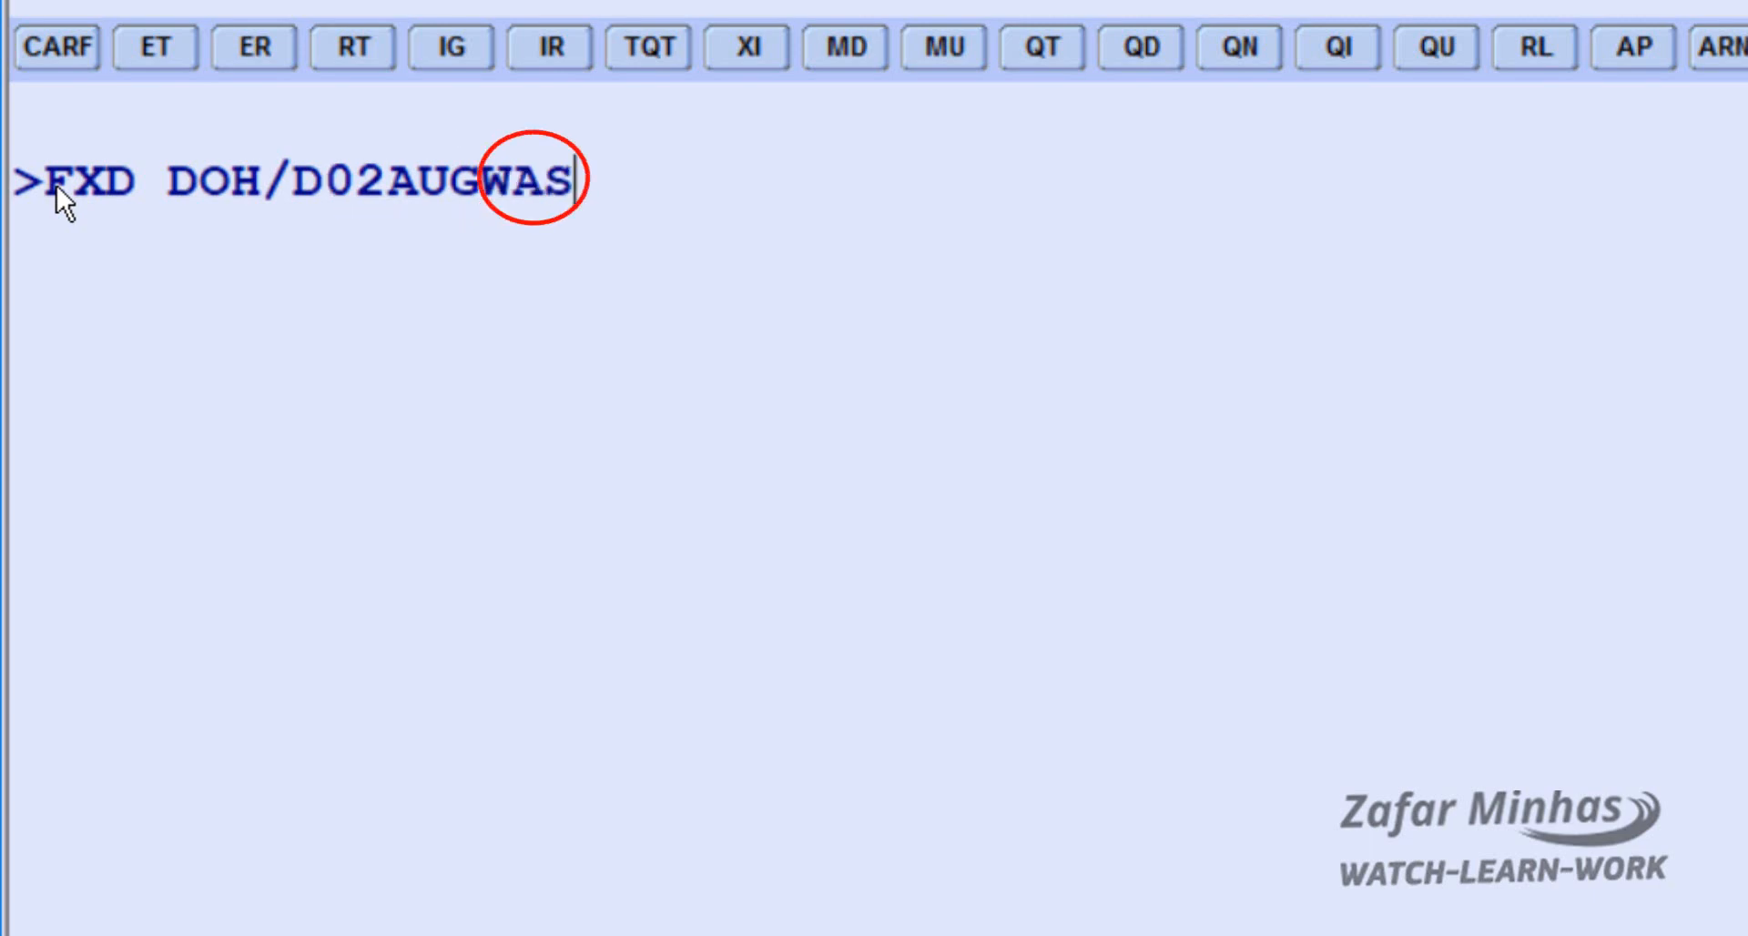
text(/D)
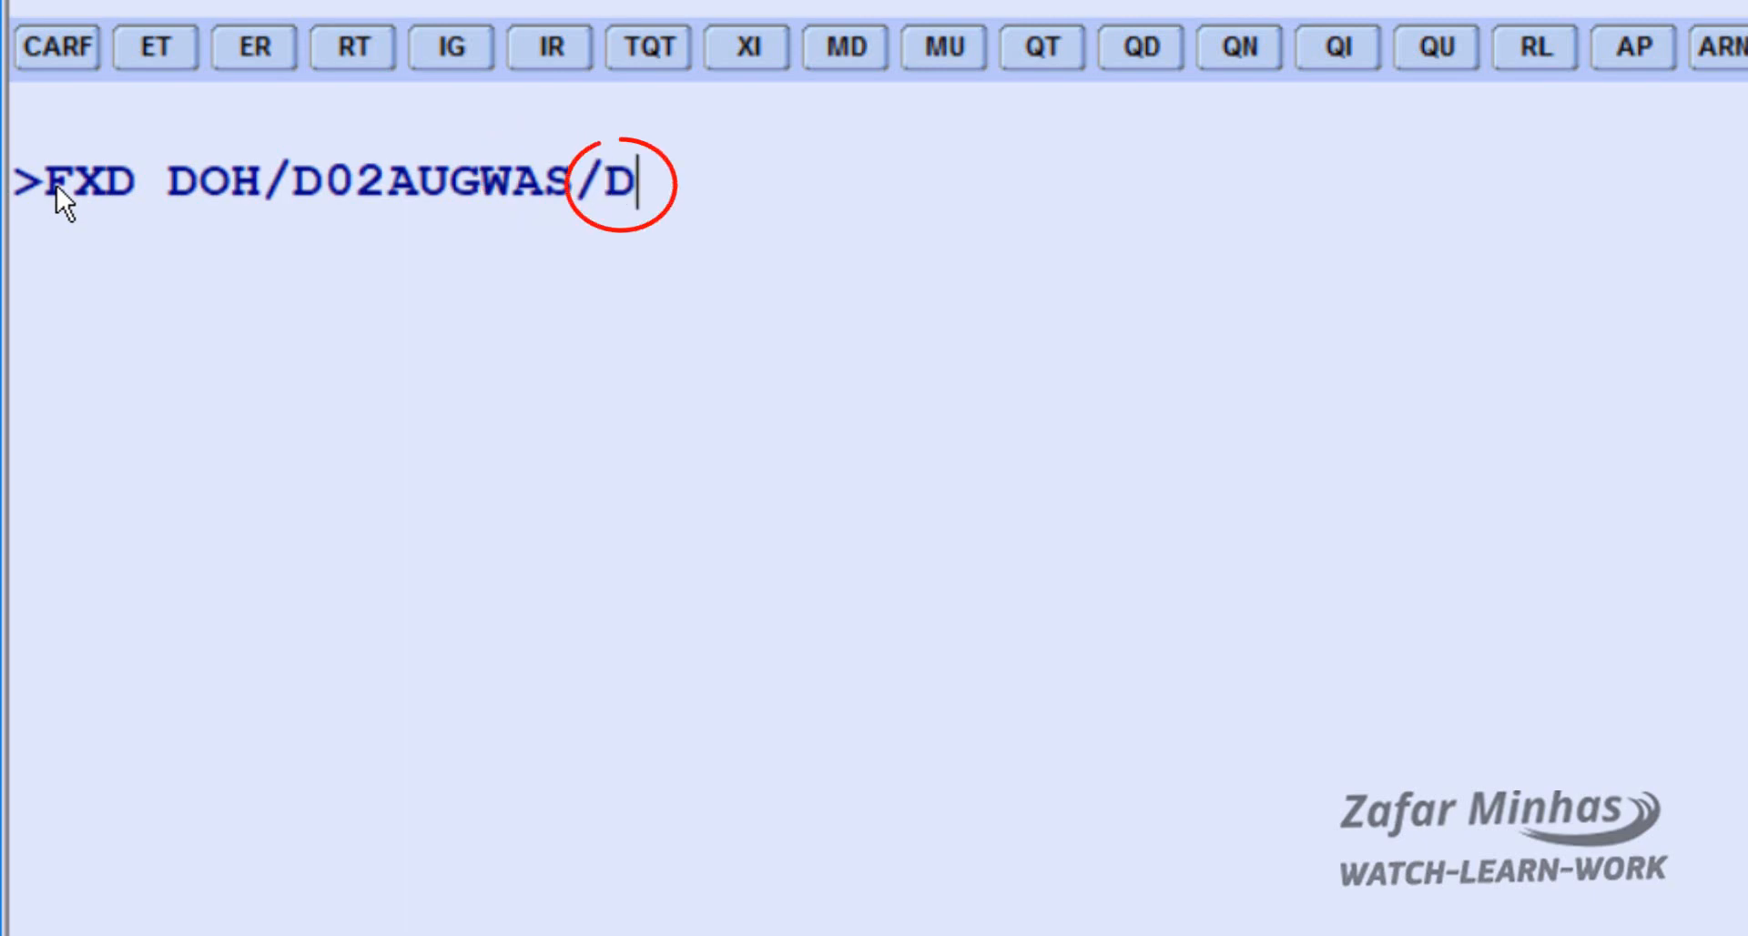
text(14AUG)
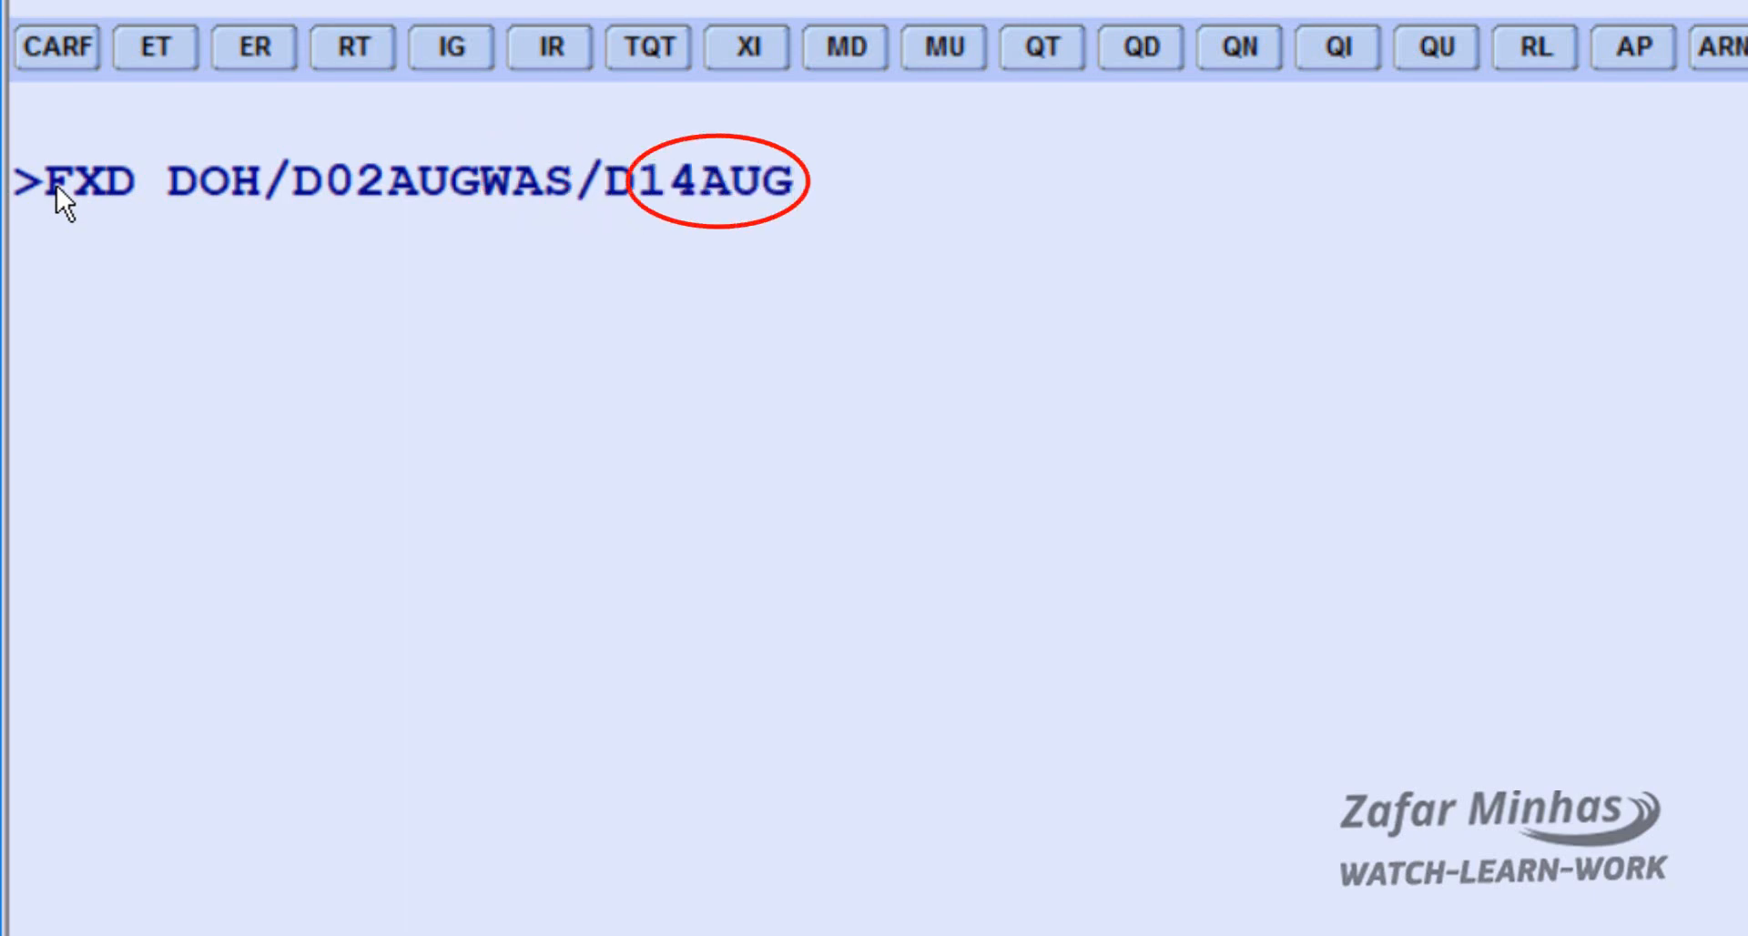
text(DOH)
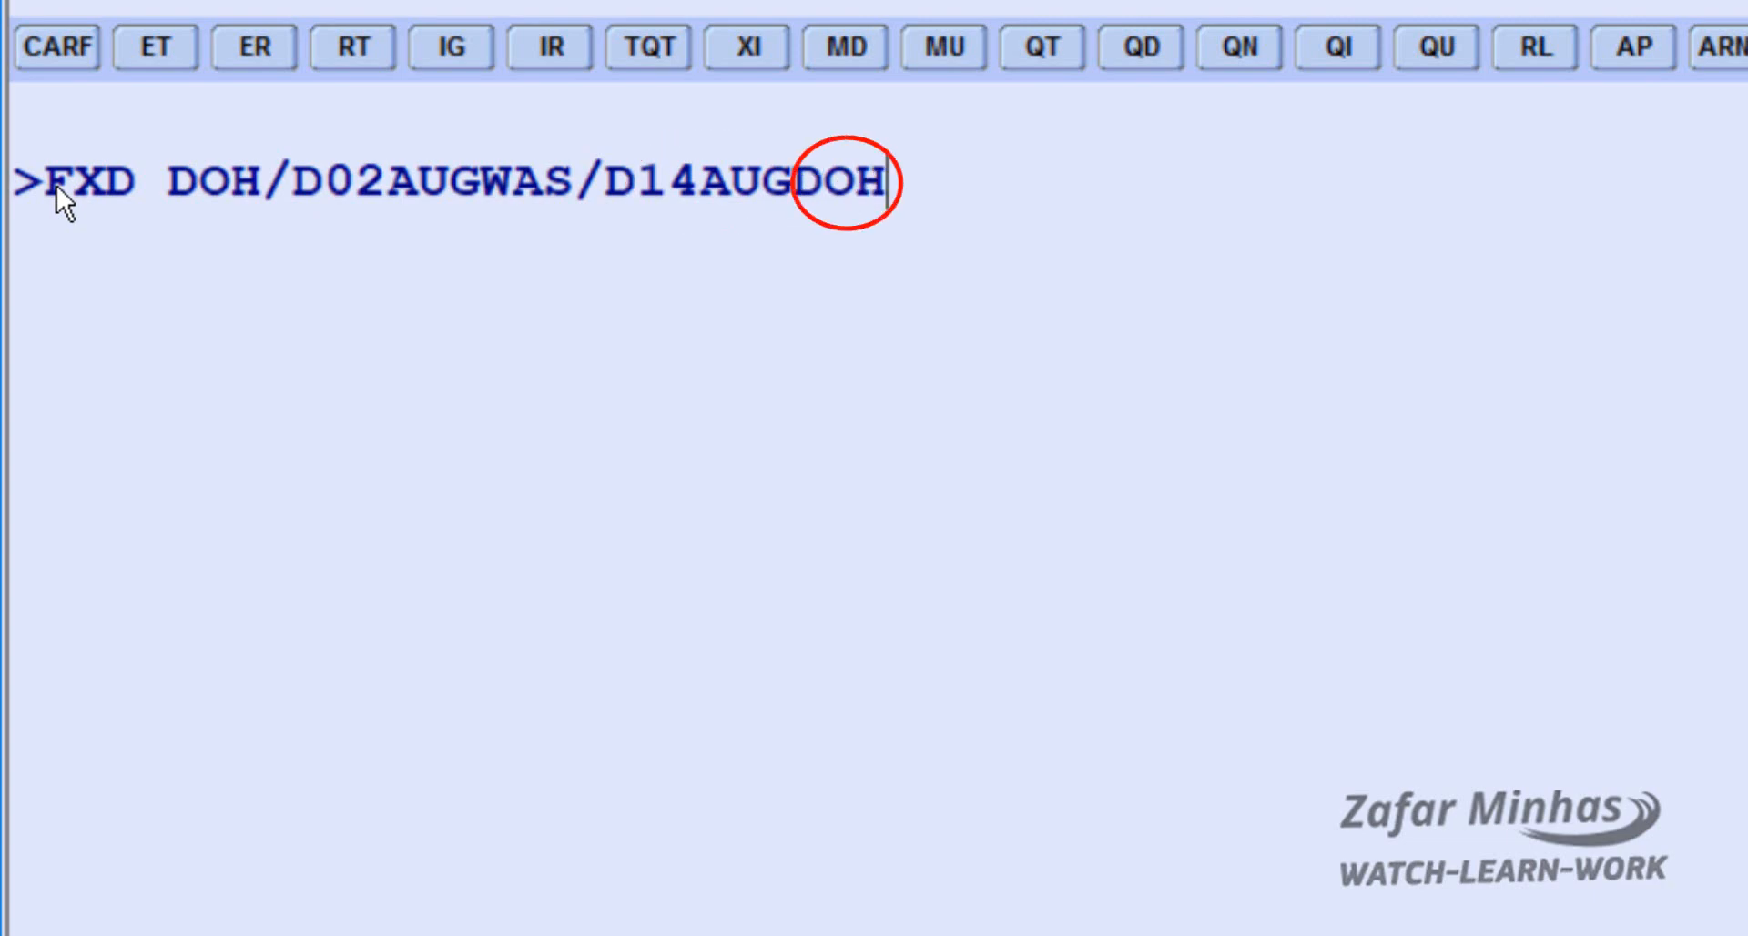
text(//)
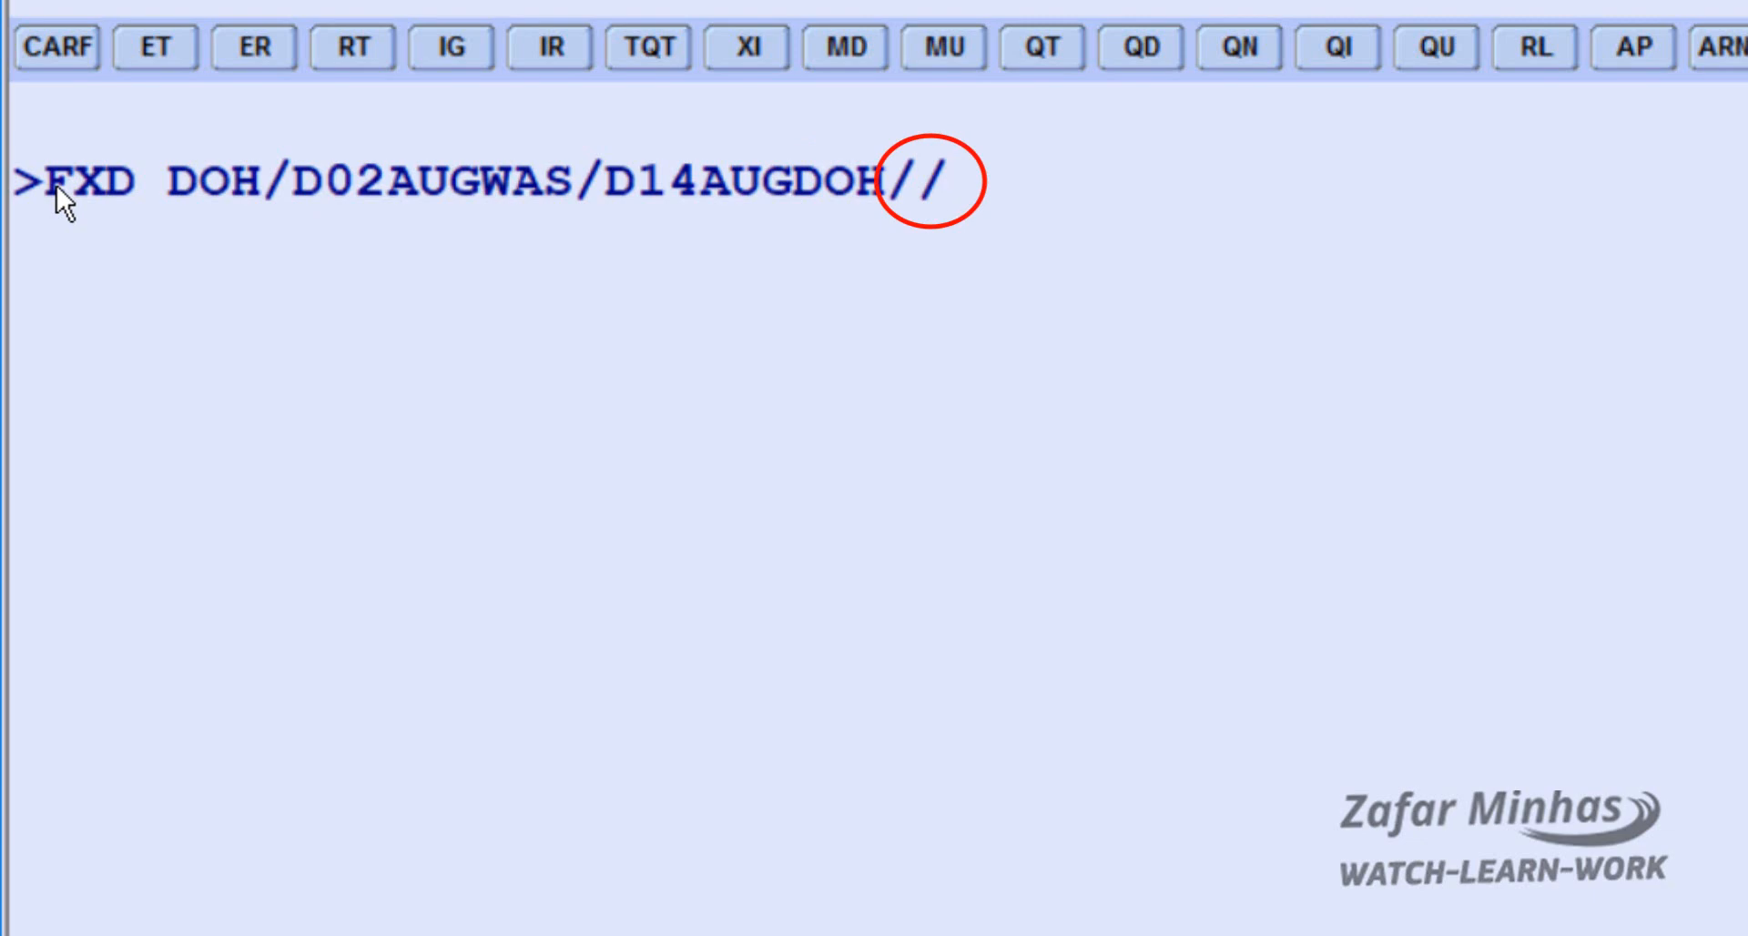
text(A)
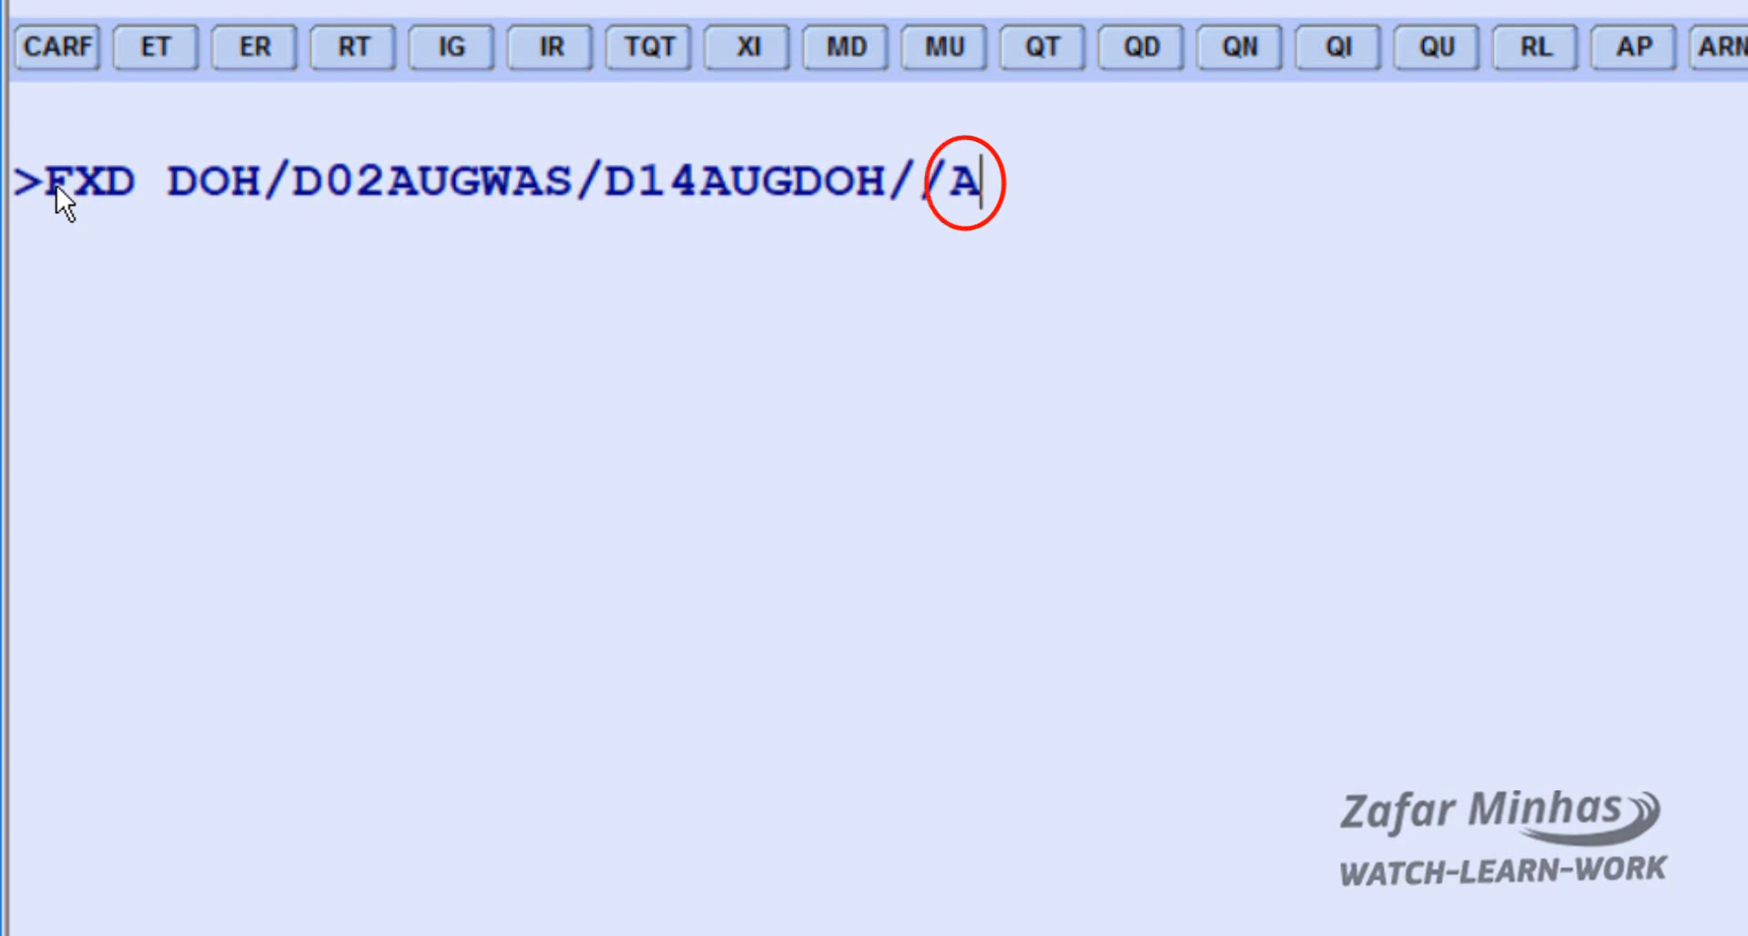
text(BA)
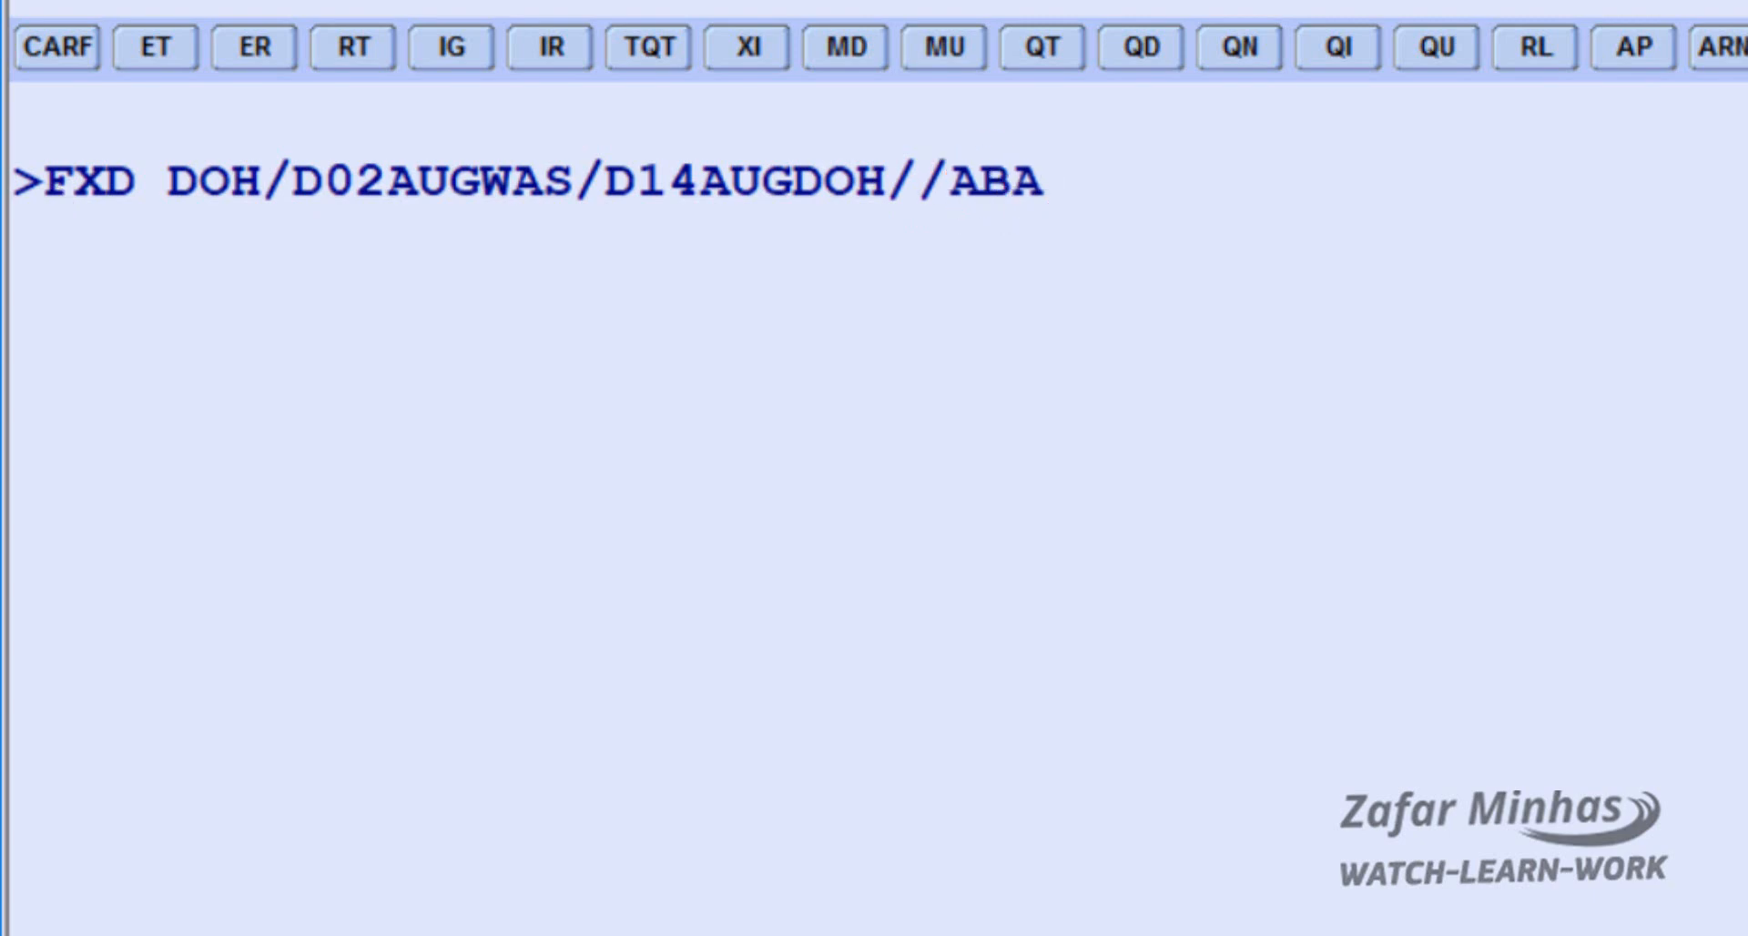
key(Return)
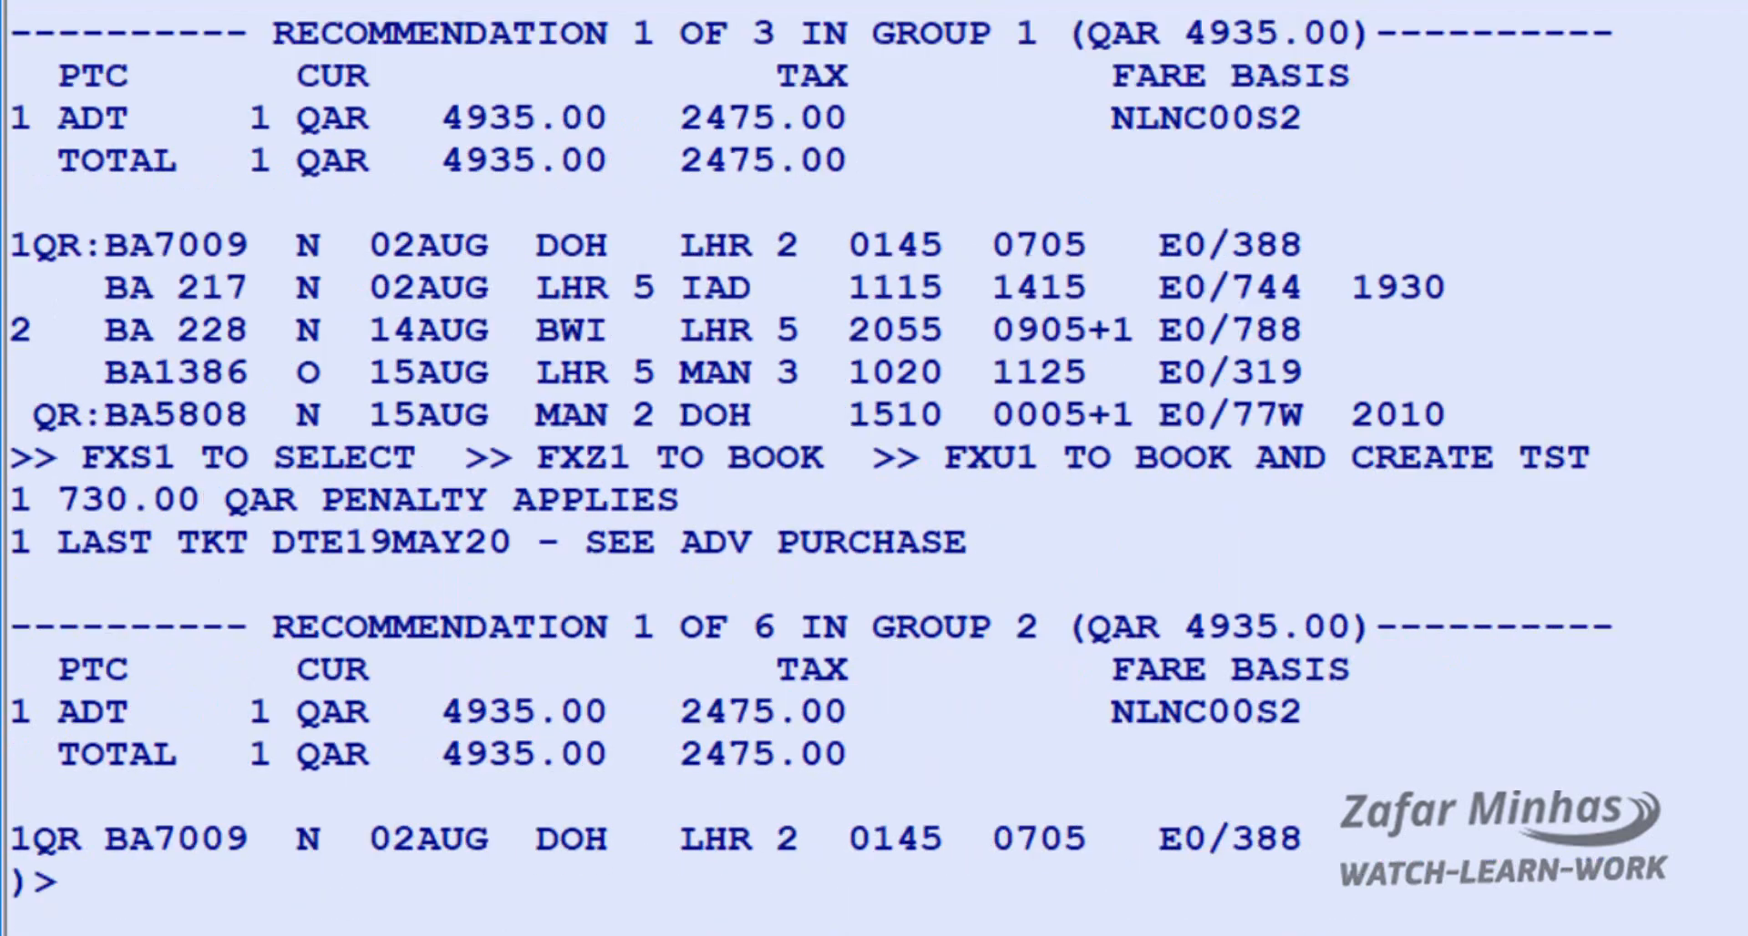
Book recommendation 1 of the Doha–Washington BA search with FXZ1 and redisplay the booking with RT
text(FXZ)
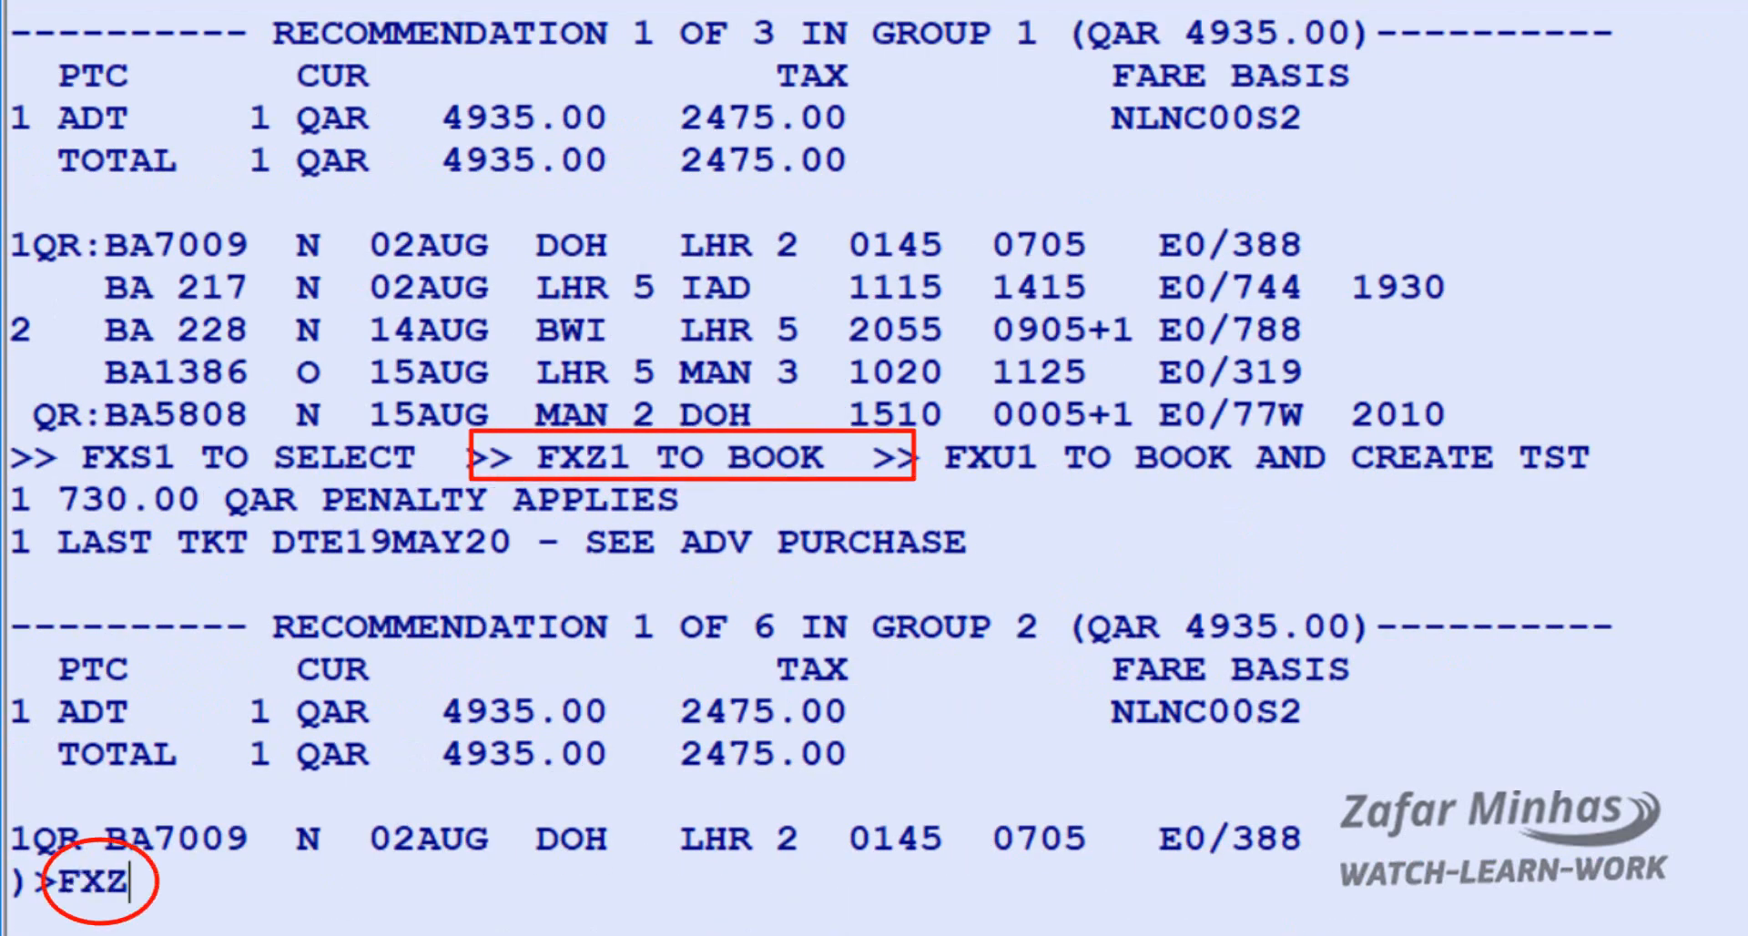
text(1)
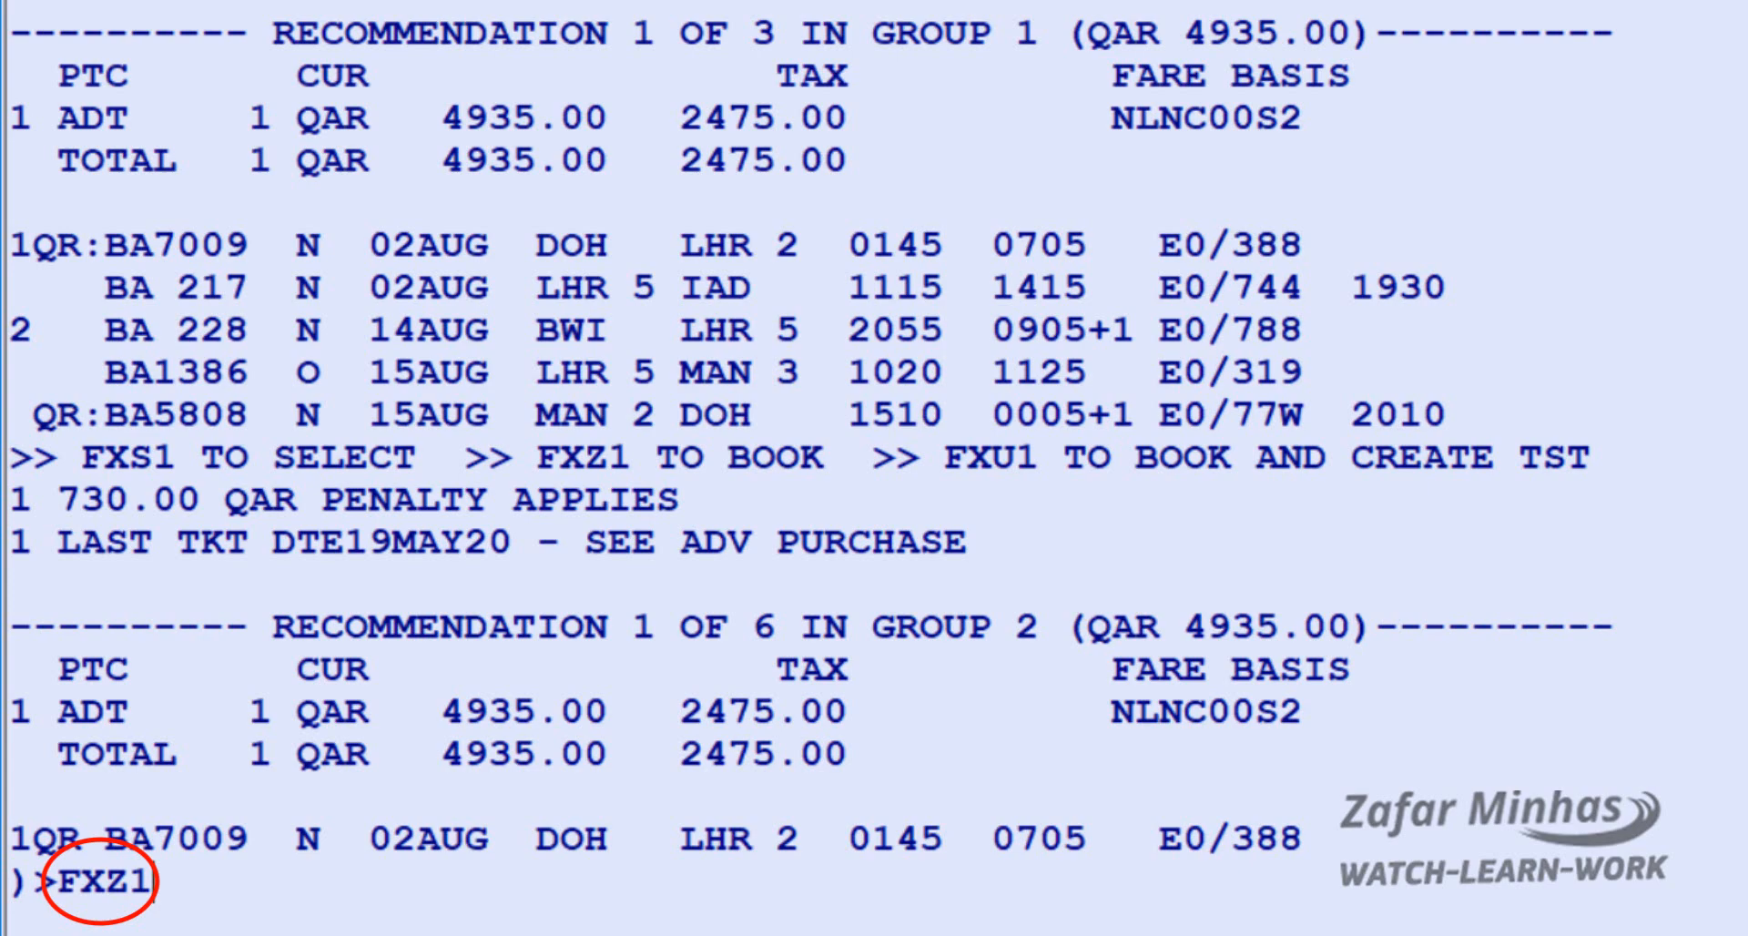
key(Return)
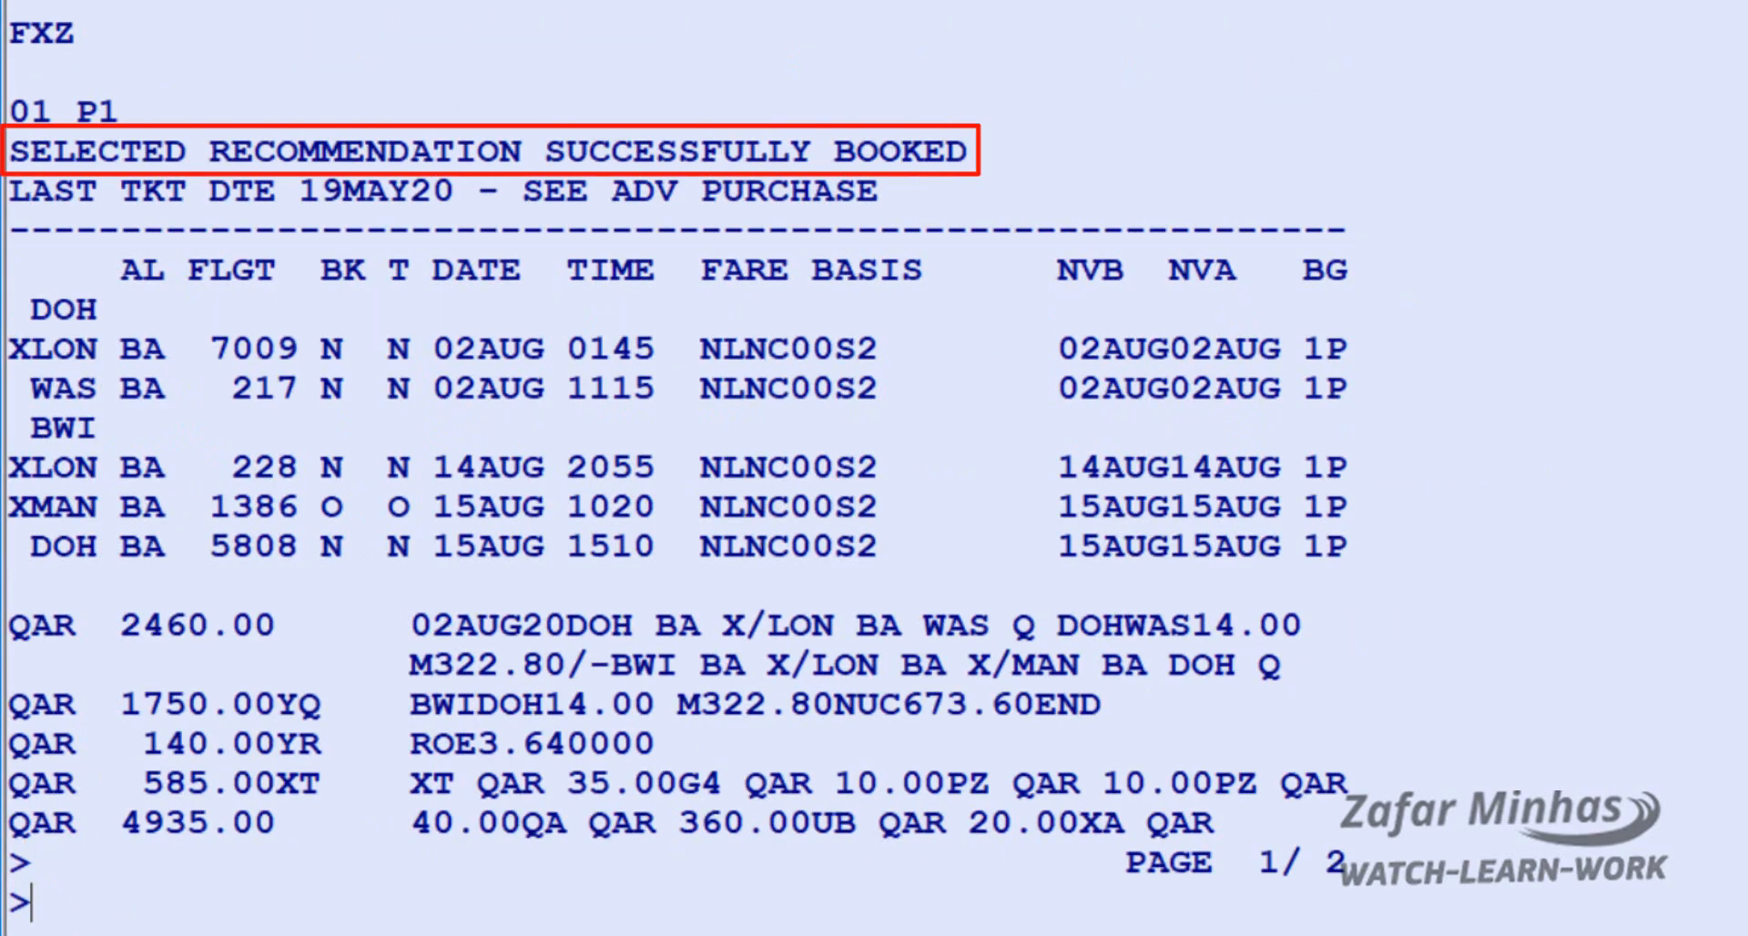
text(RT)
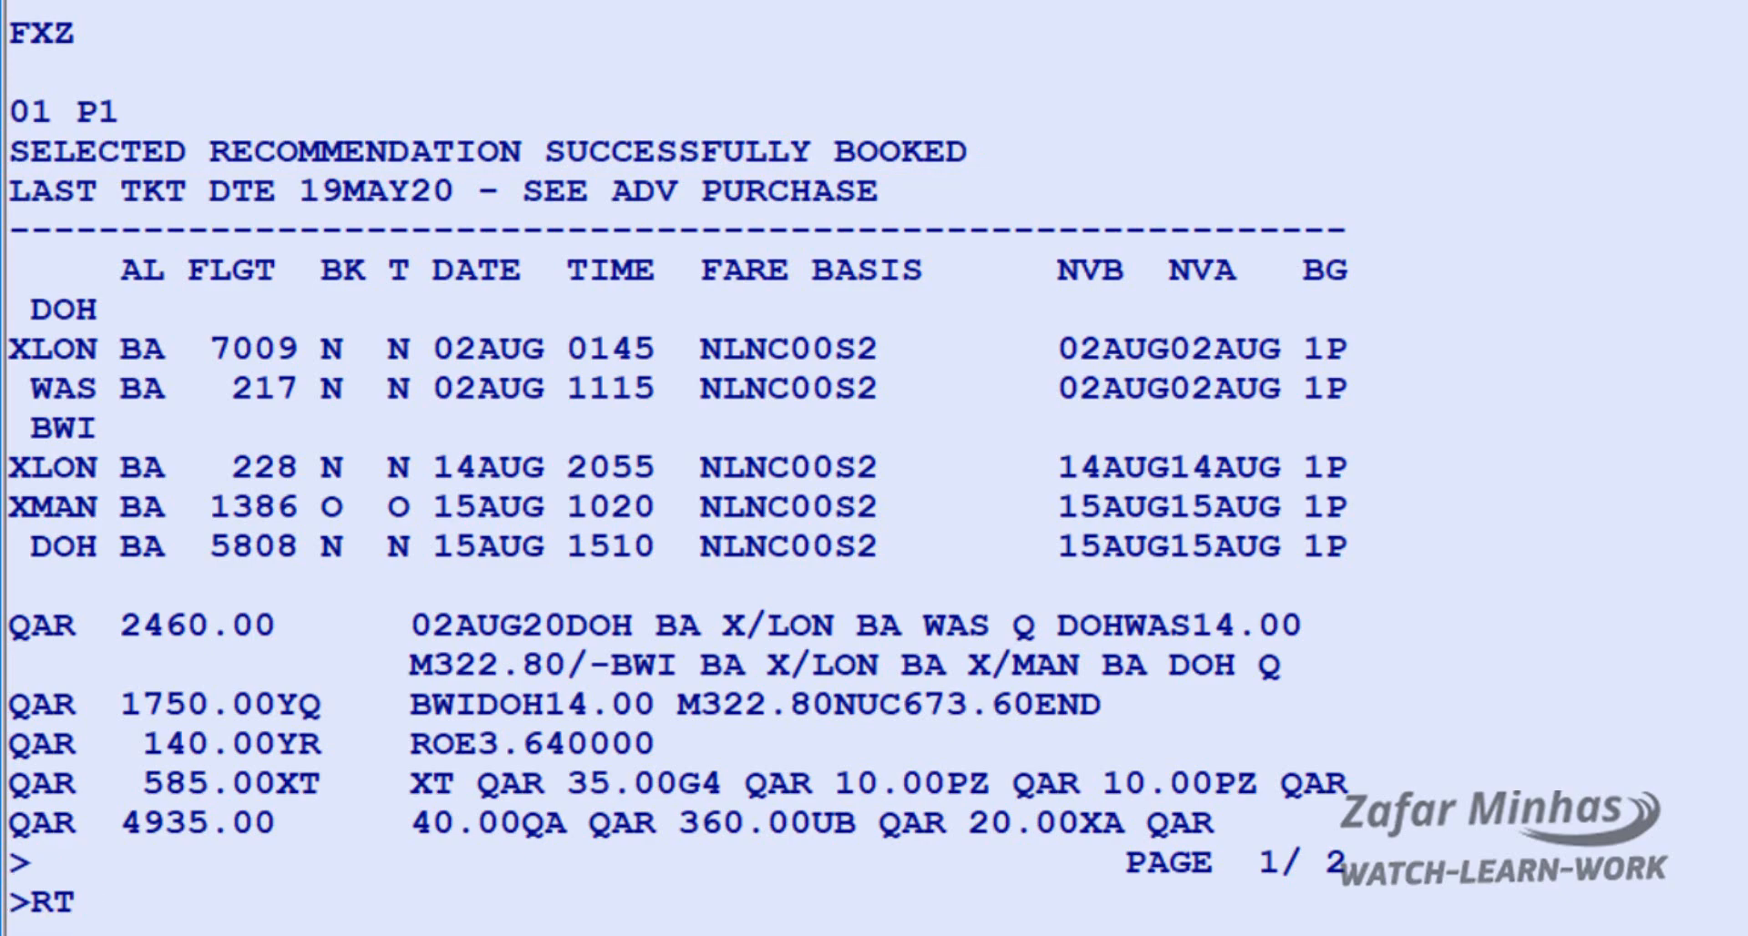
key(Return)
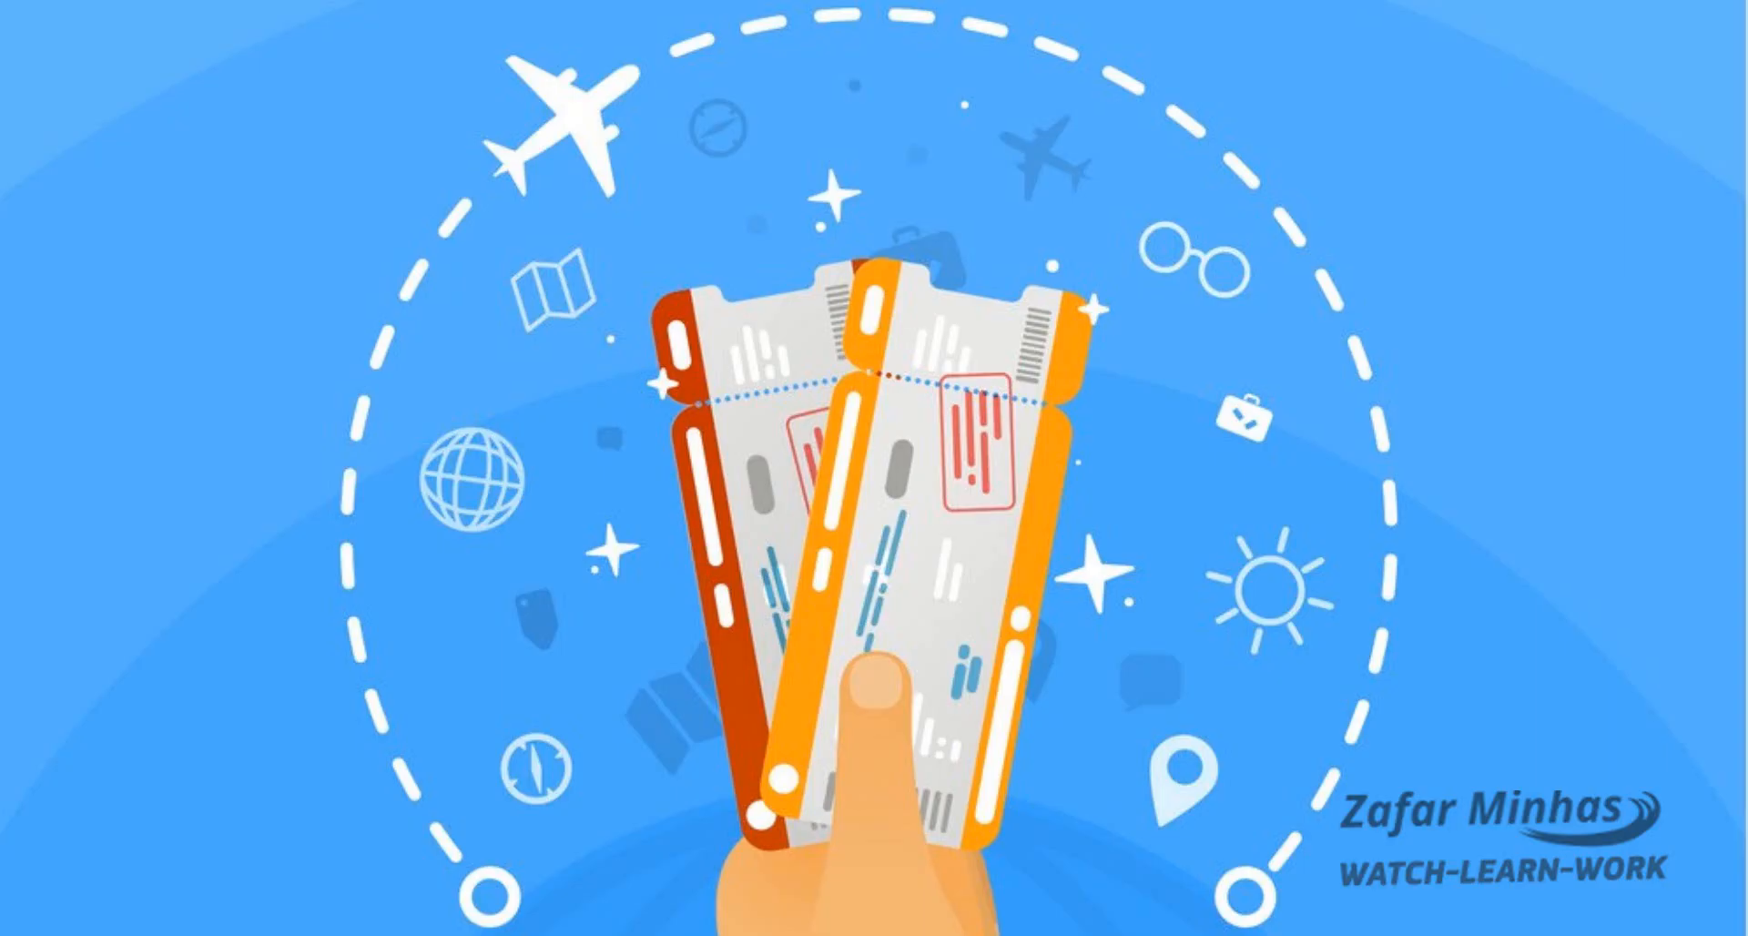
Search Doha–Washington round-trip fares with cabin option KC, out 02AUG and back 14AUG, using FXD DOH/D02AUGWAS/D14AUGDOH//KC
text(FXD DOH)
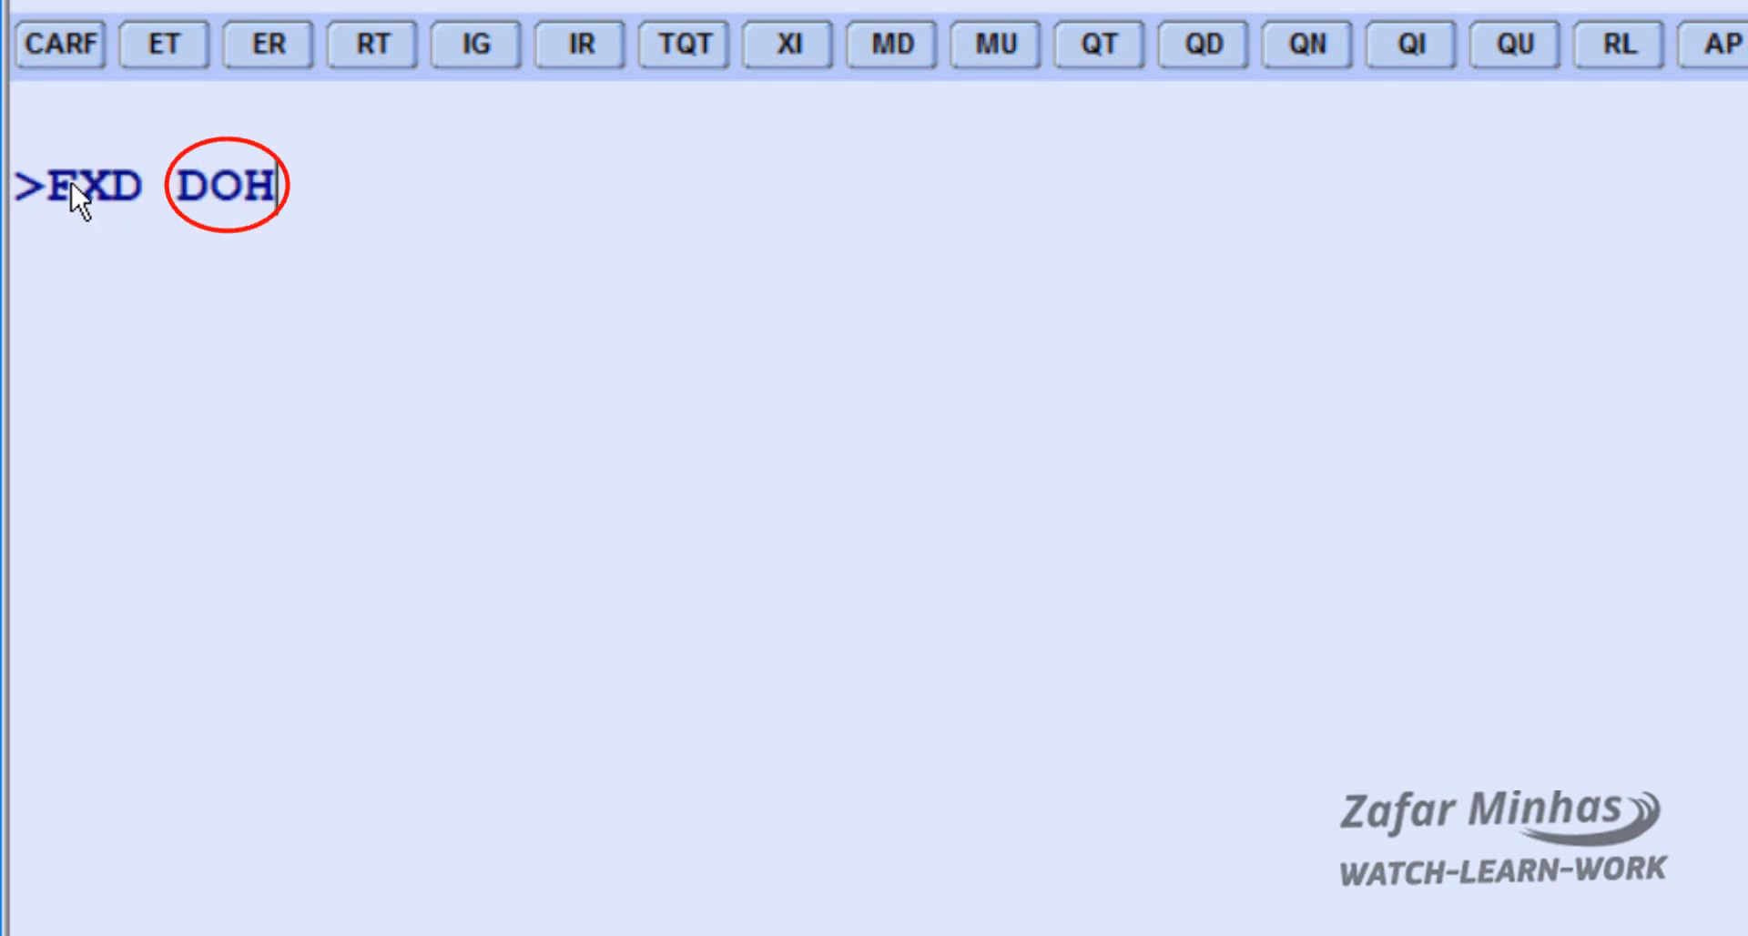
text(/D)
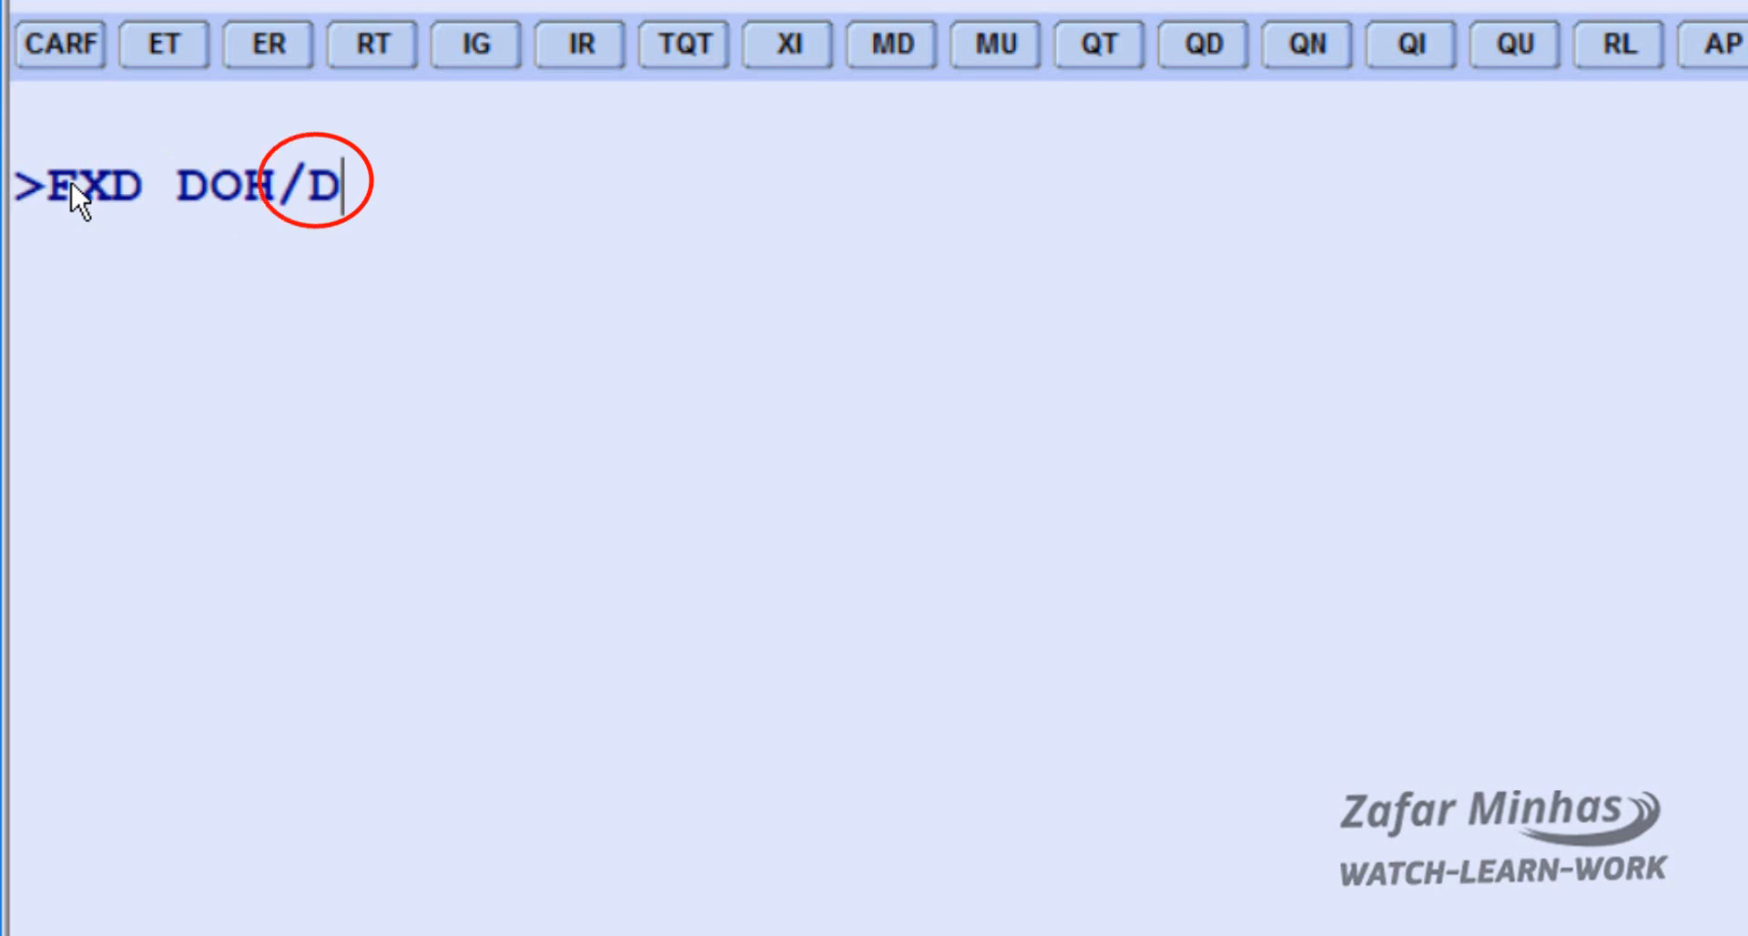
text(02AUG)
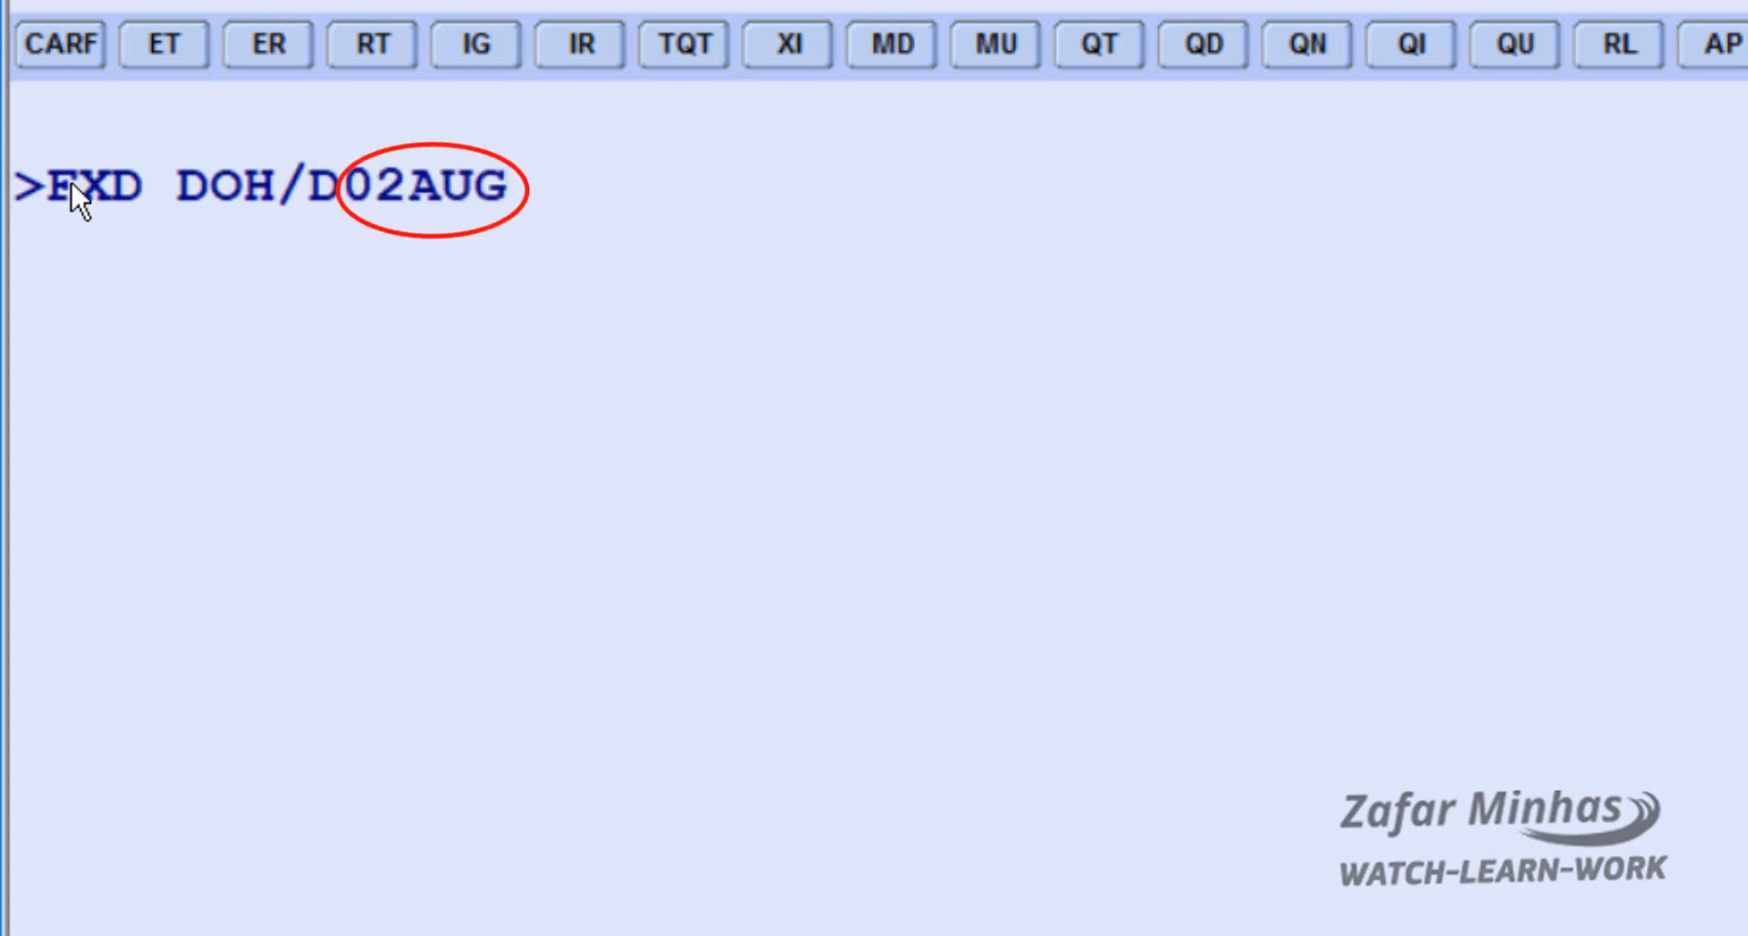
text(WAS)
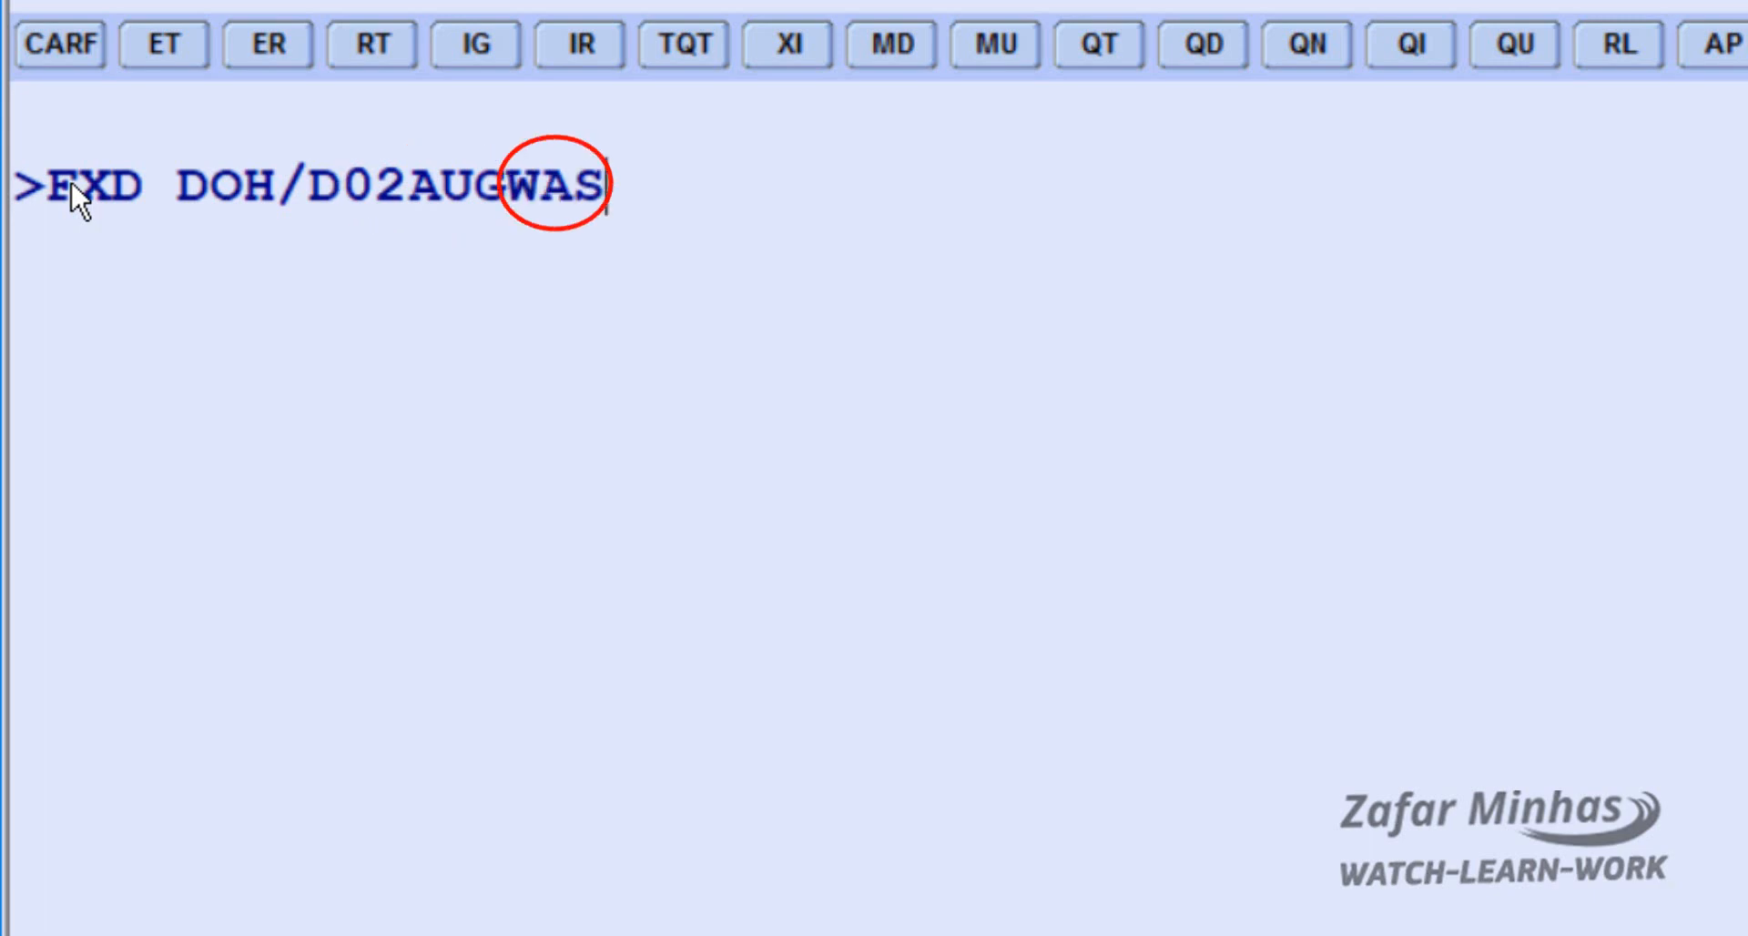
text(/D)
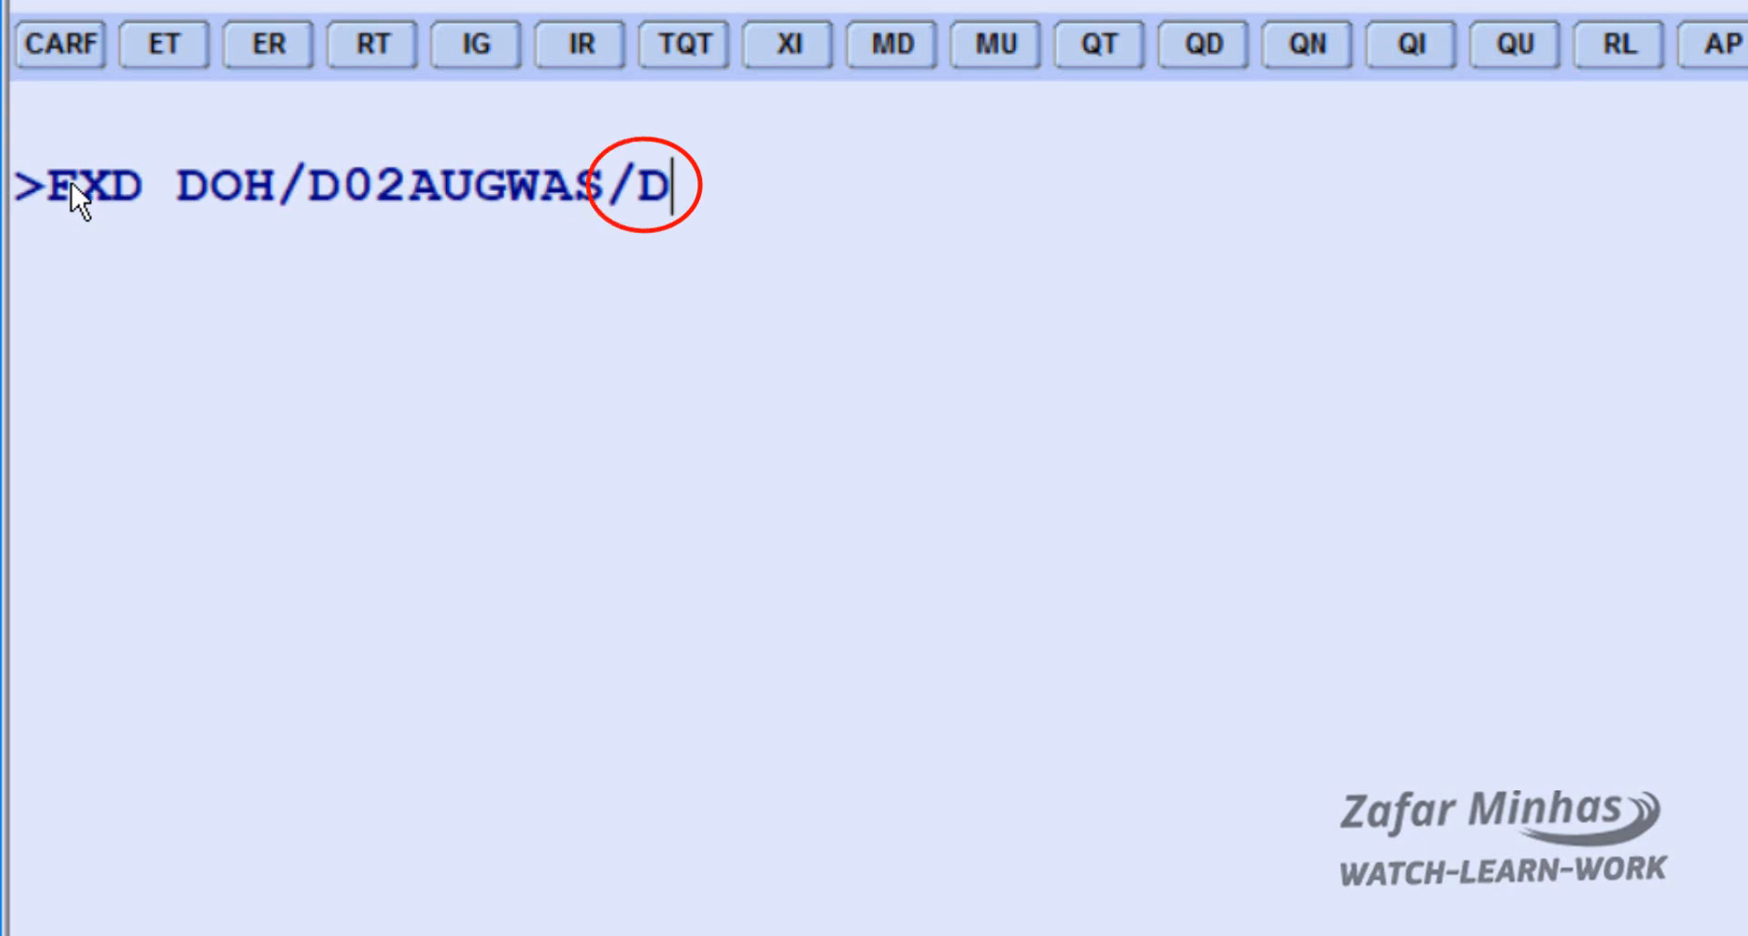
text(14AUG)
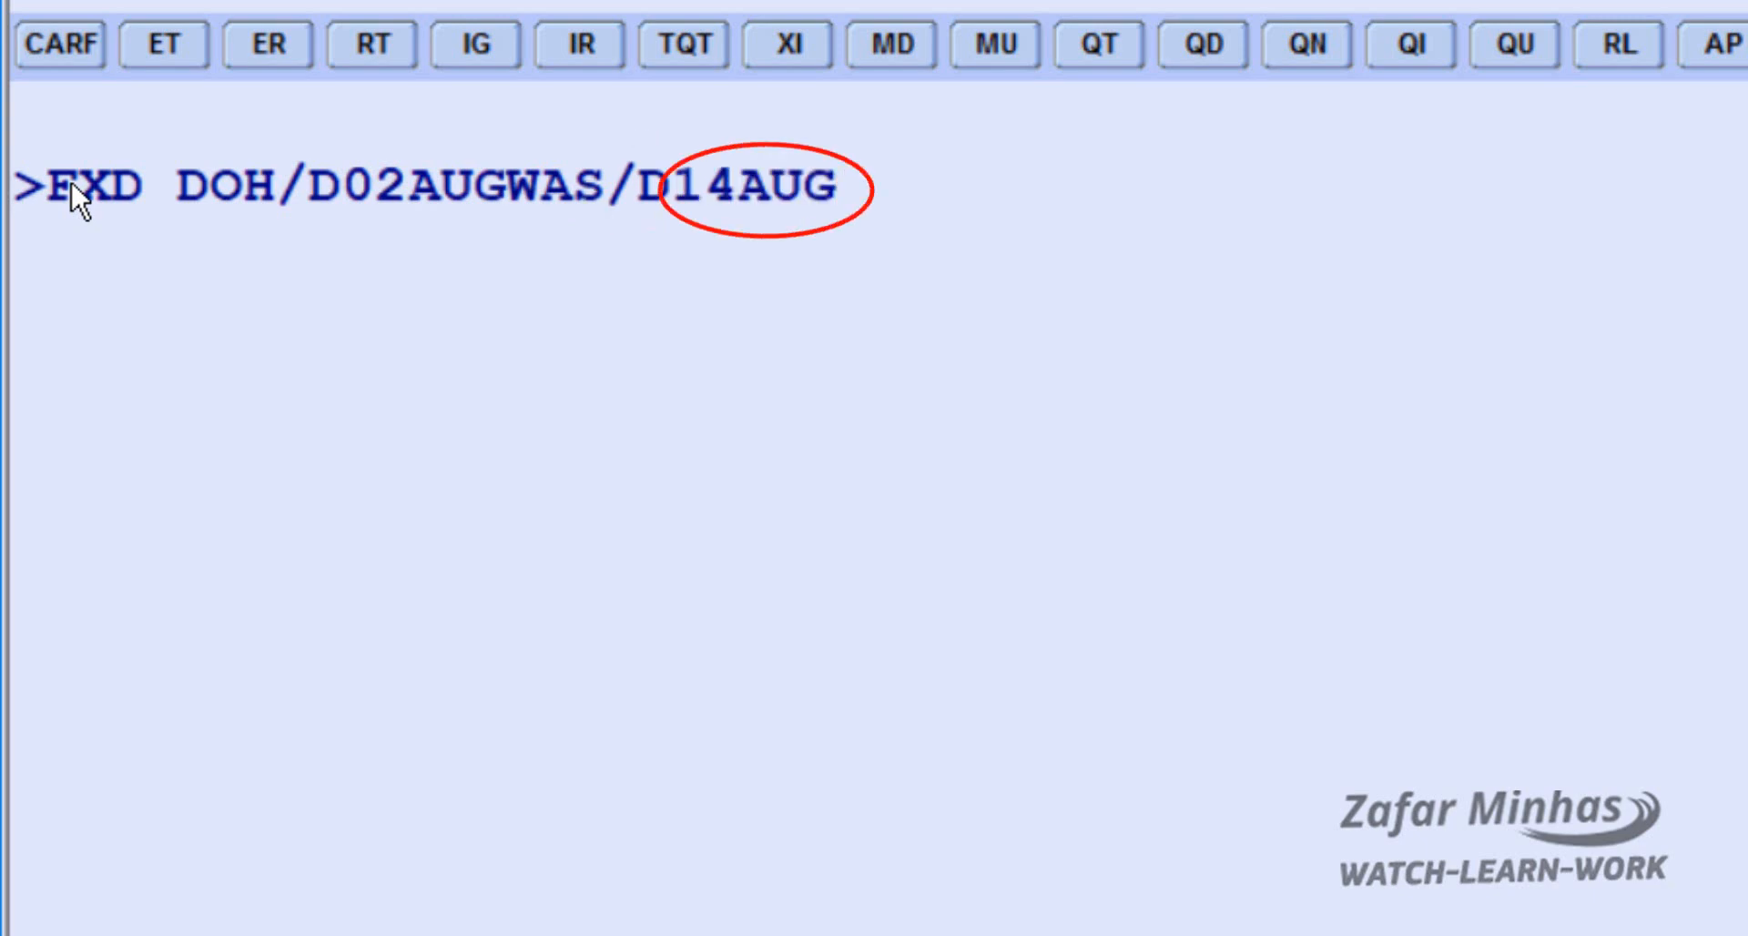
text(DOH)
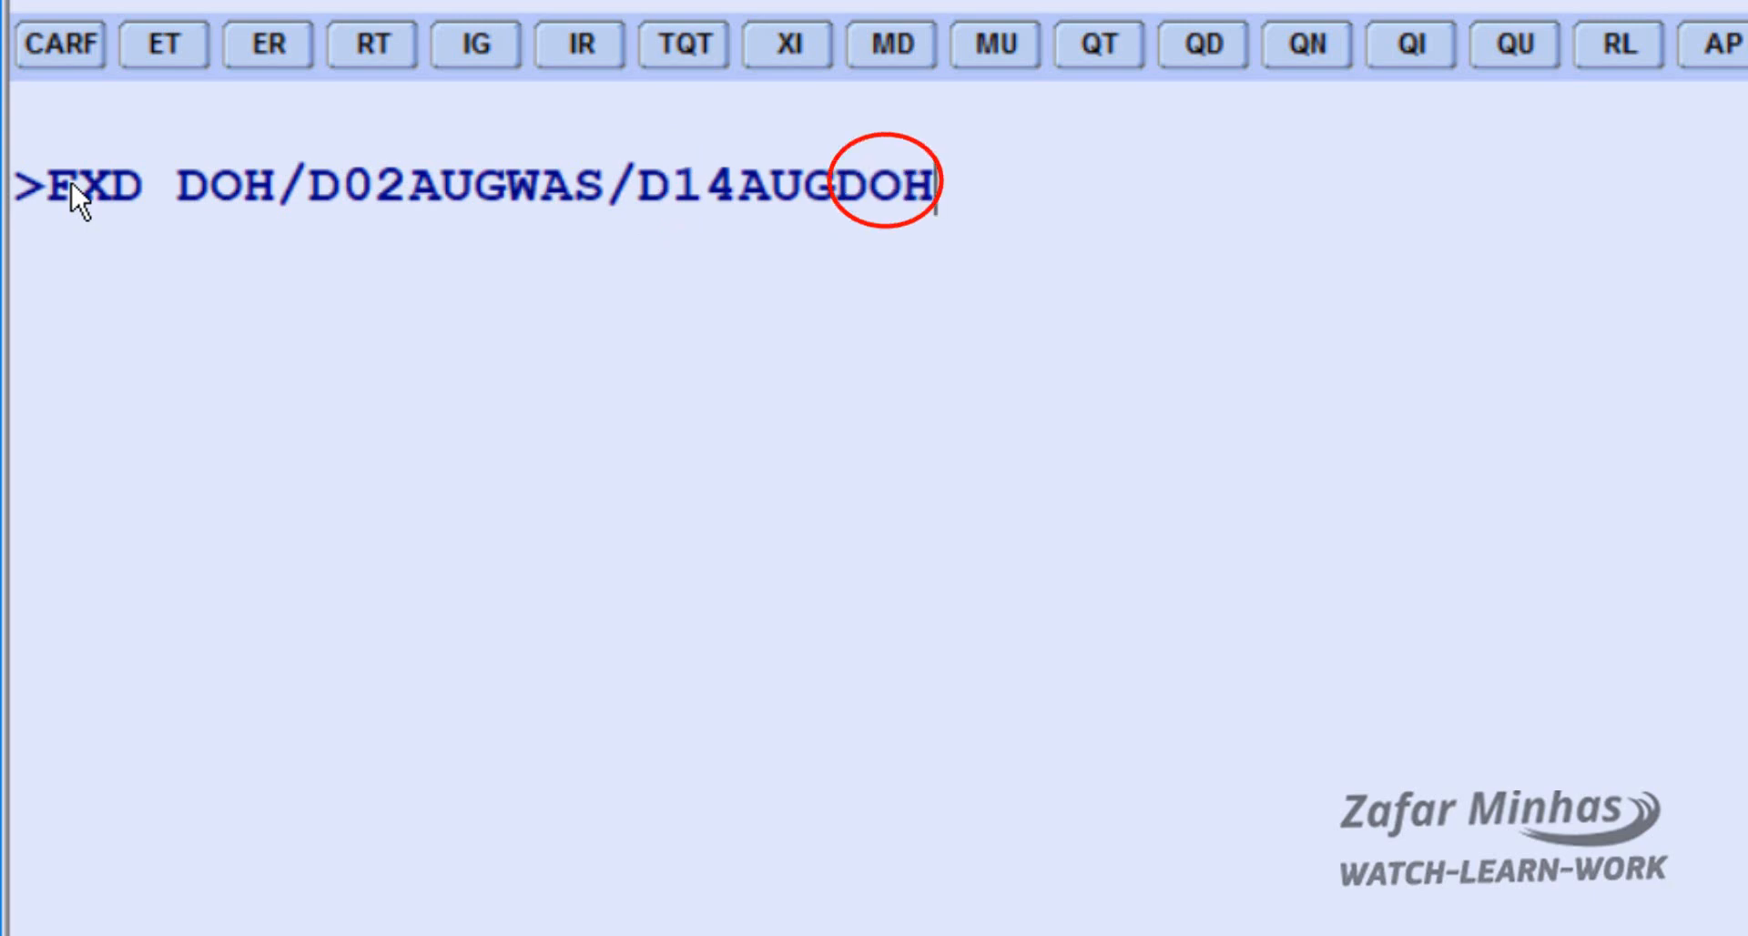
text(//)
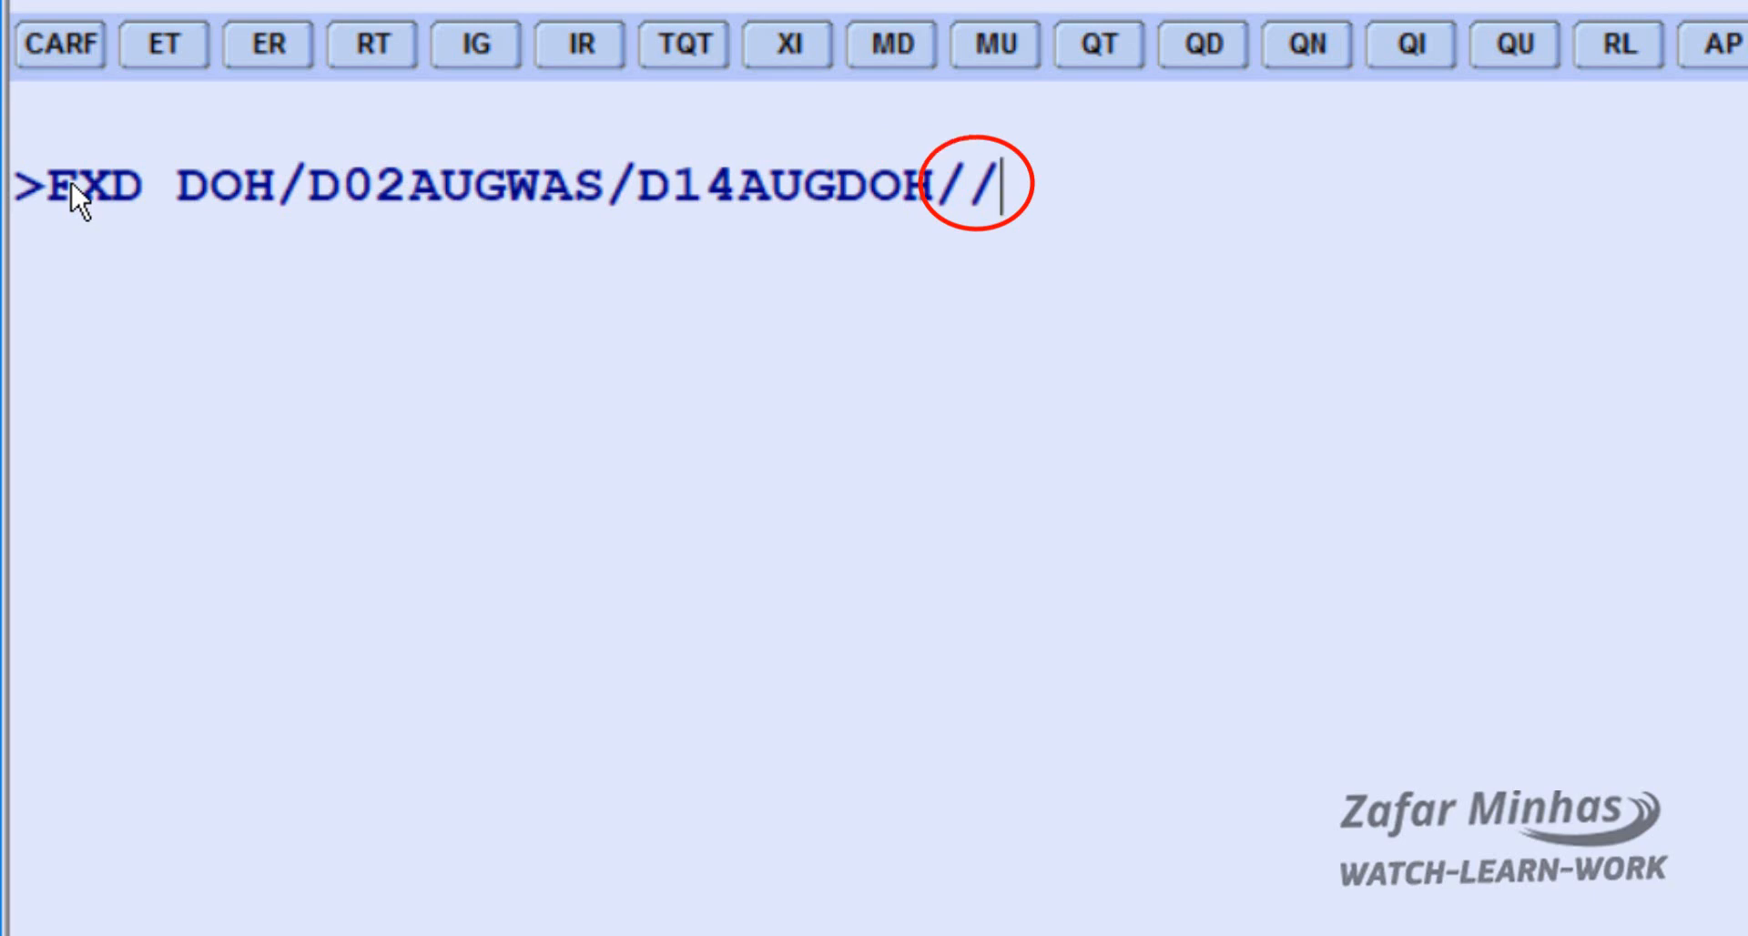
text(K)
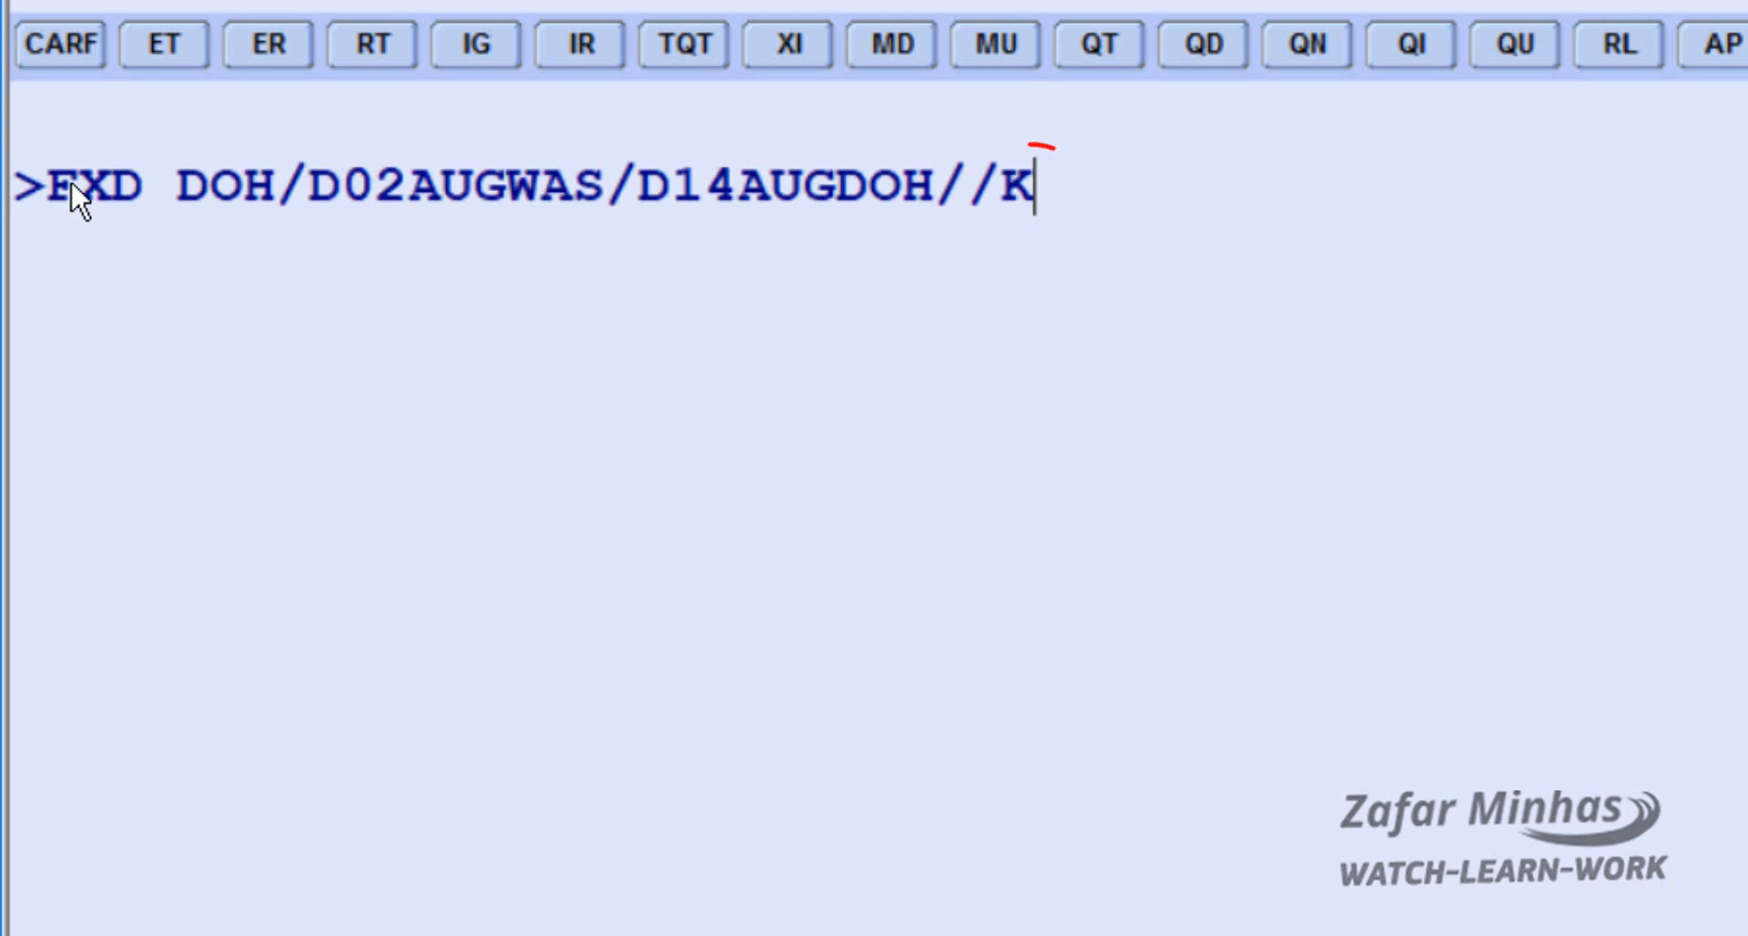
text(C)
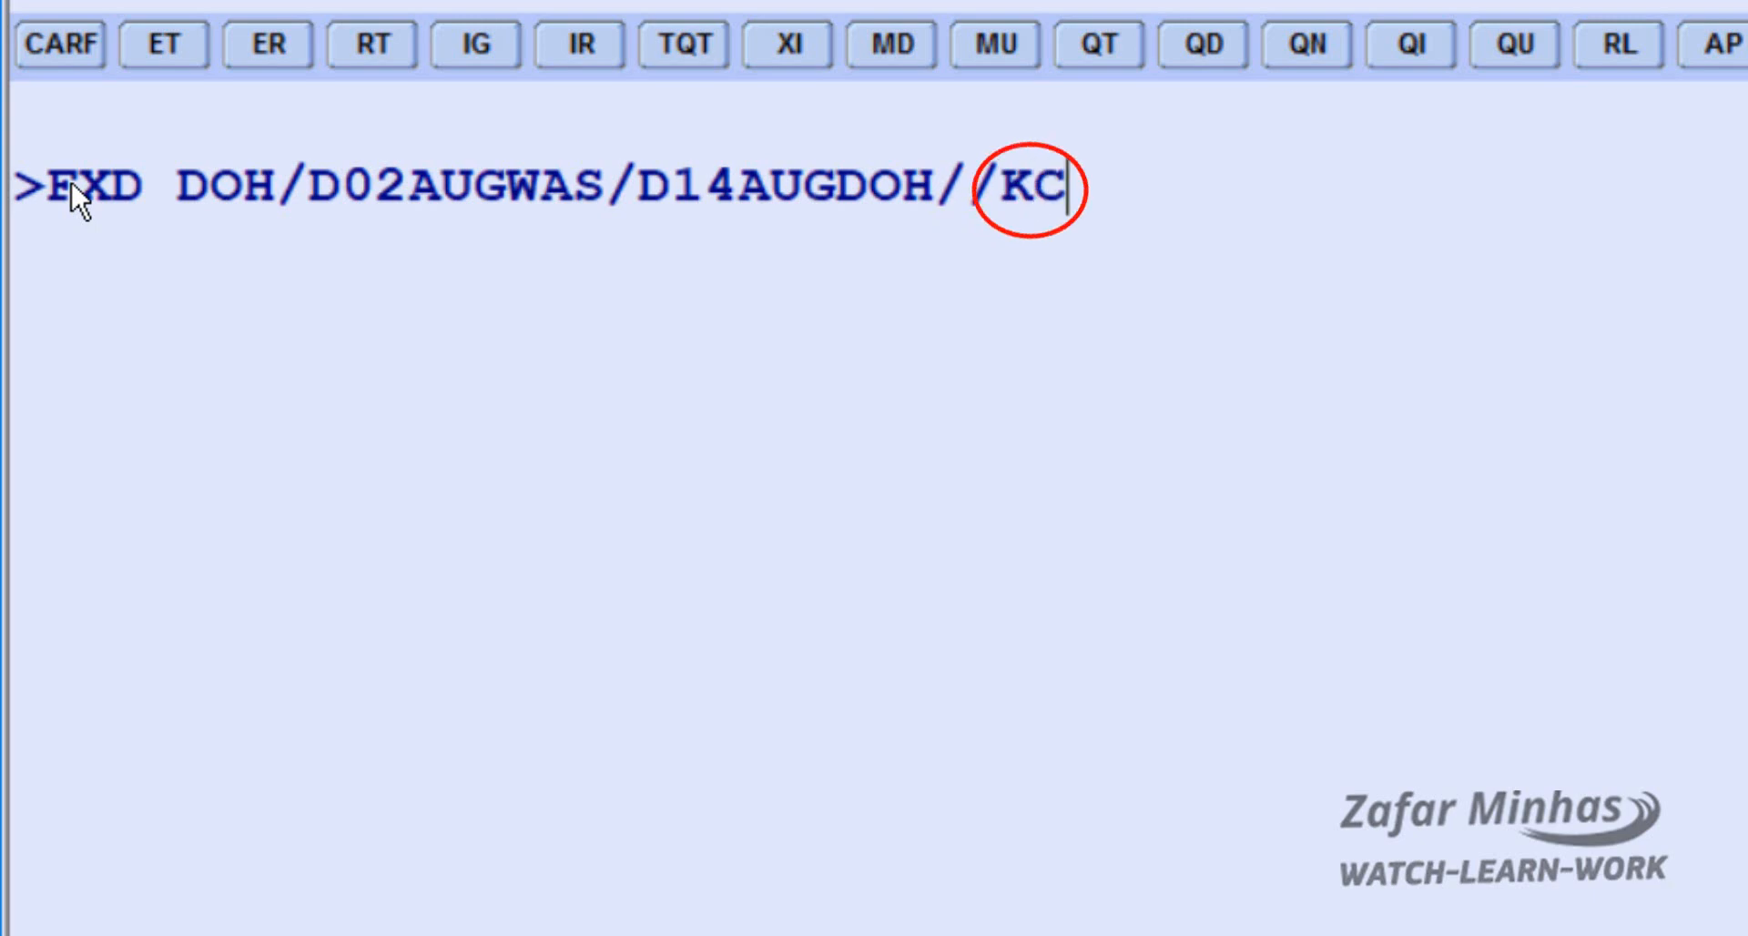
key(Return)
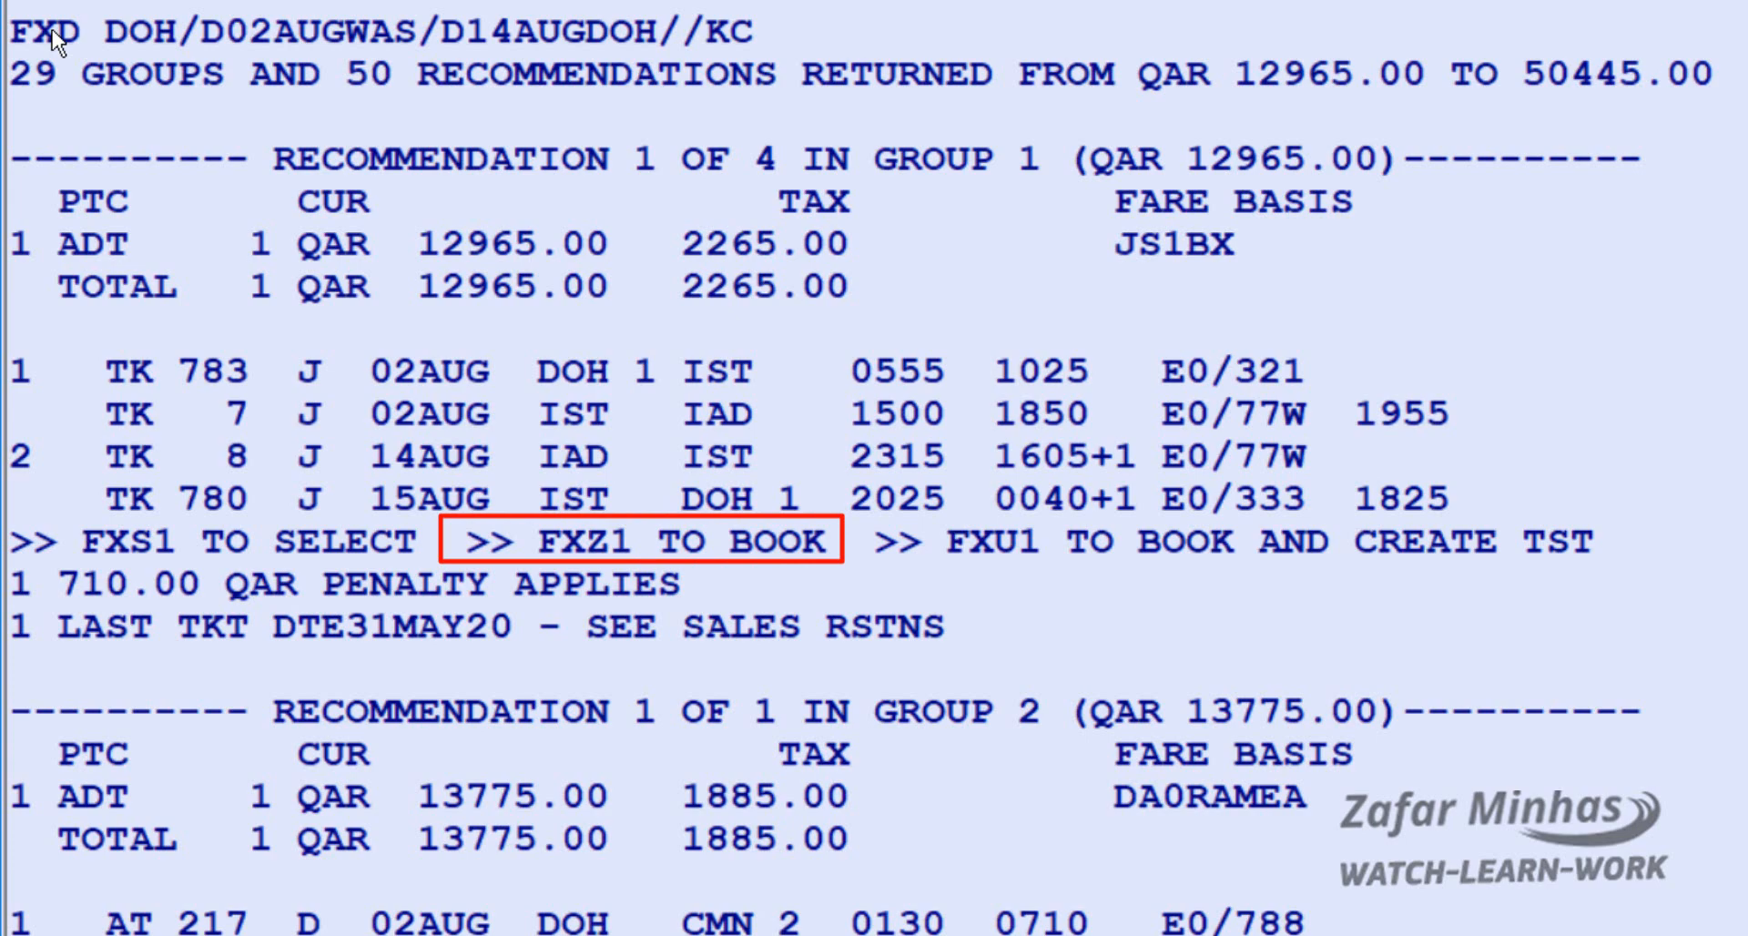
Book recommendation 1 of the Doha–Washington KC cabin search with FXZ1 and redisplay the booking with RT
text(FXZ)
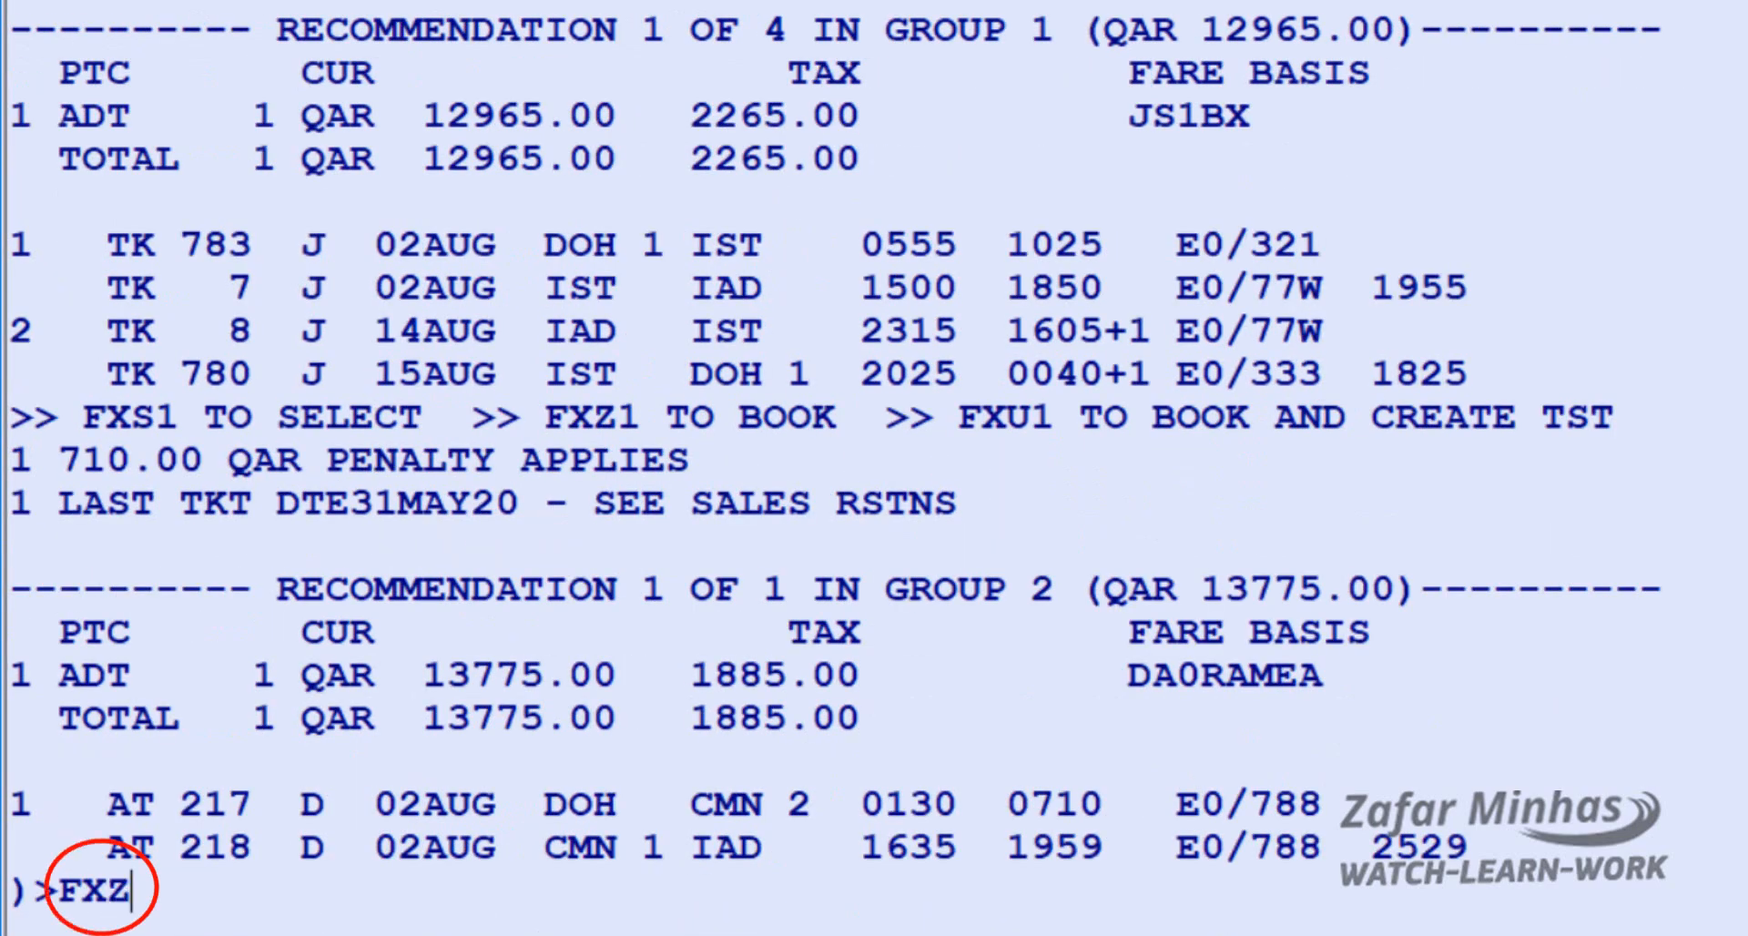
text(1)
key(Return)
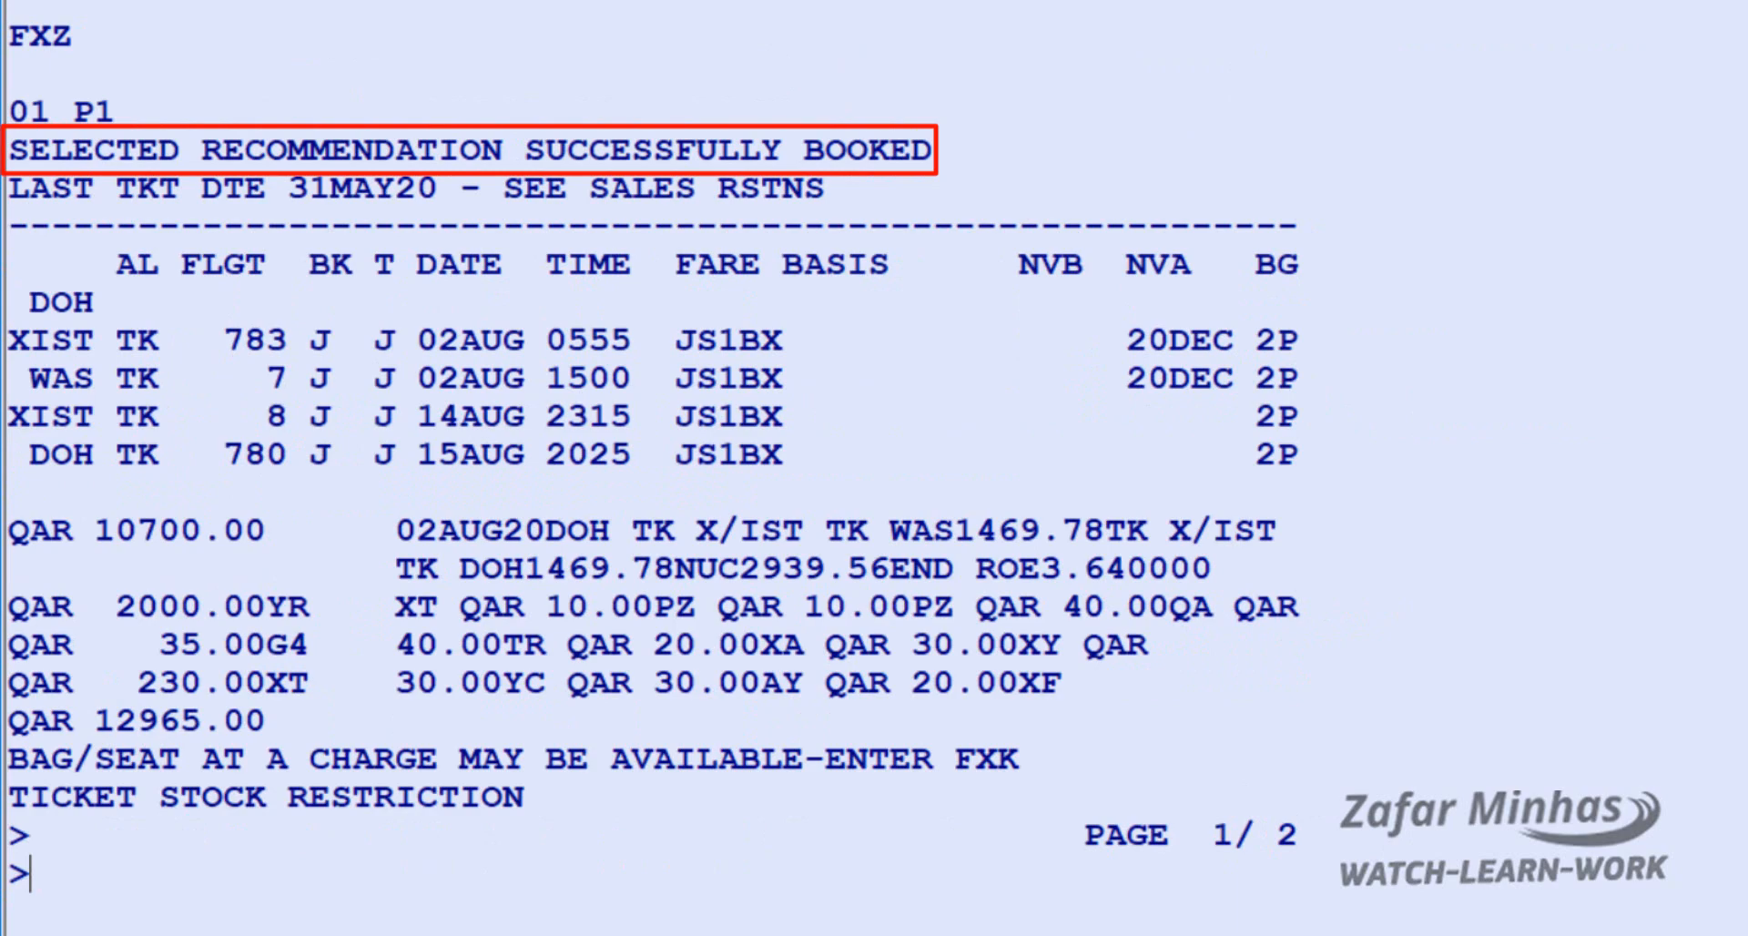
text(RT)
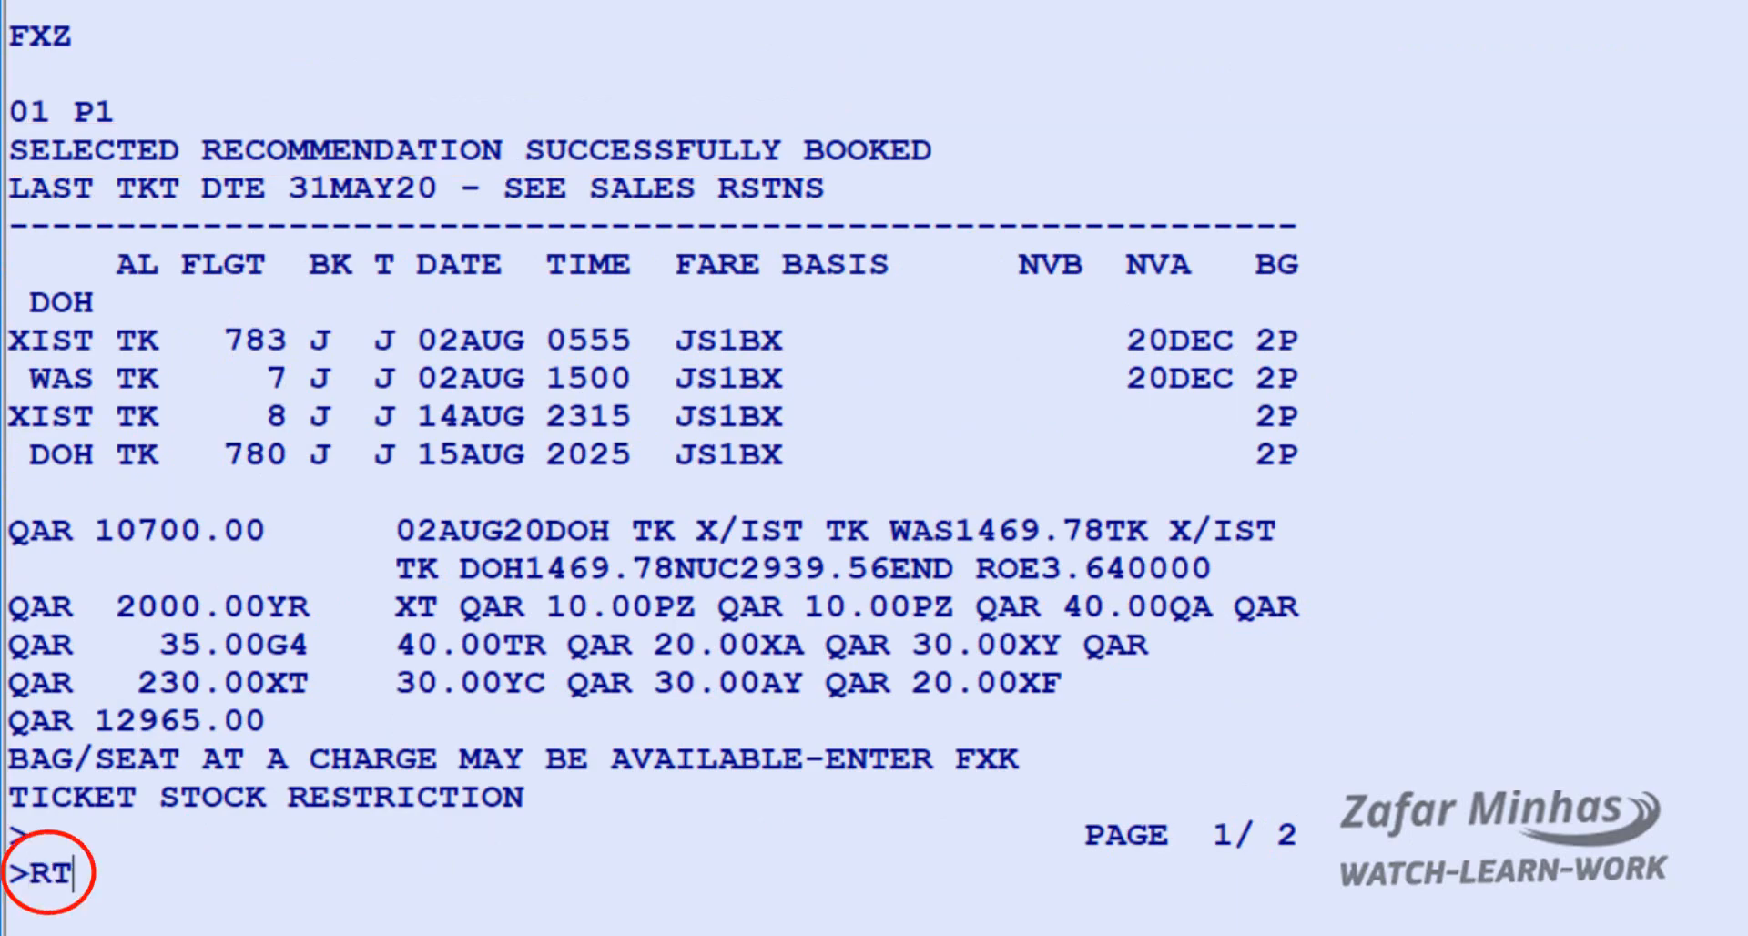
key(Return)
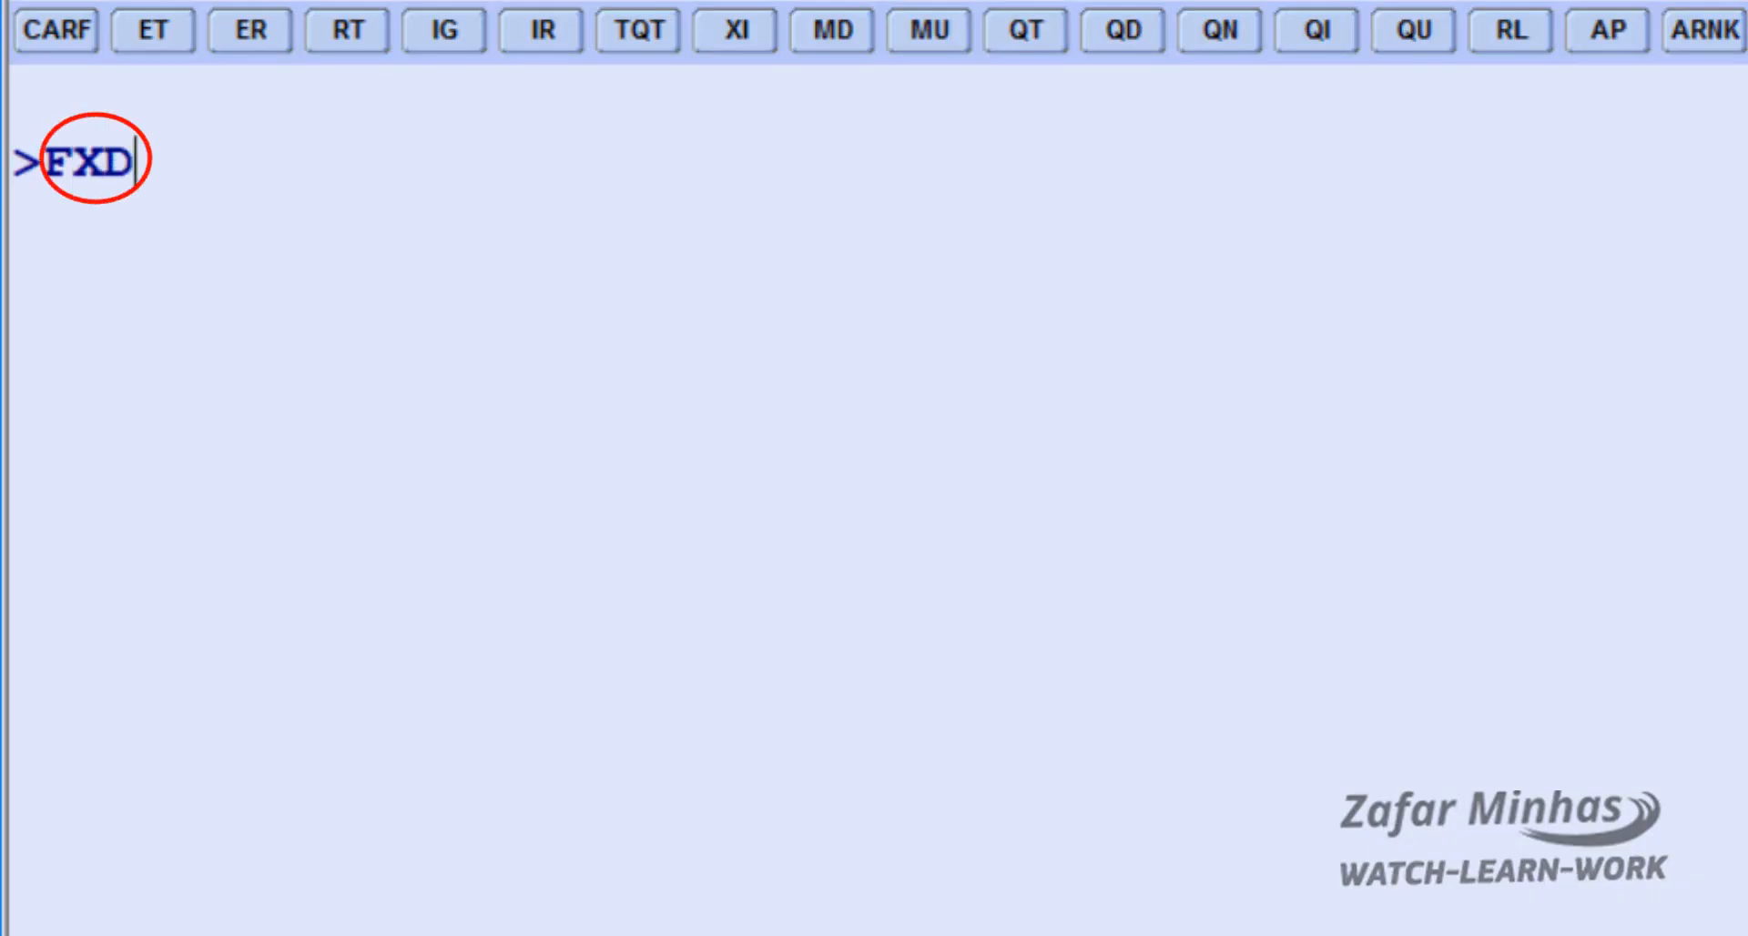
Search Doha–London round-trip child fares, out 15JUN and back 30JUN, with FXD DOH/D15JUNLON/D30JUNDOH//RCH
text(DOH)
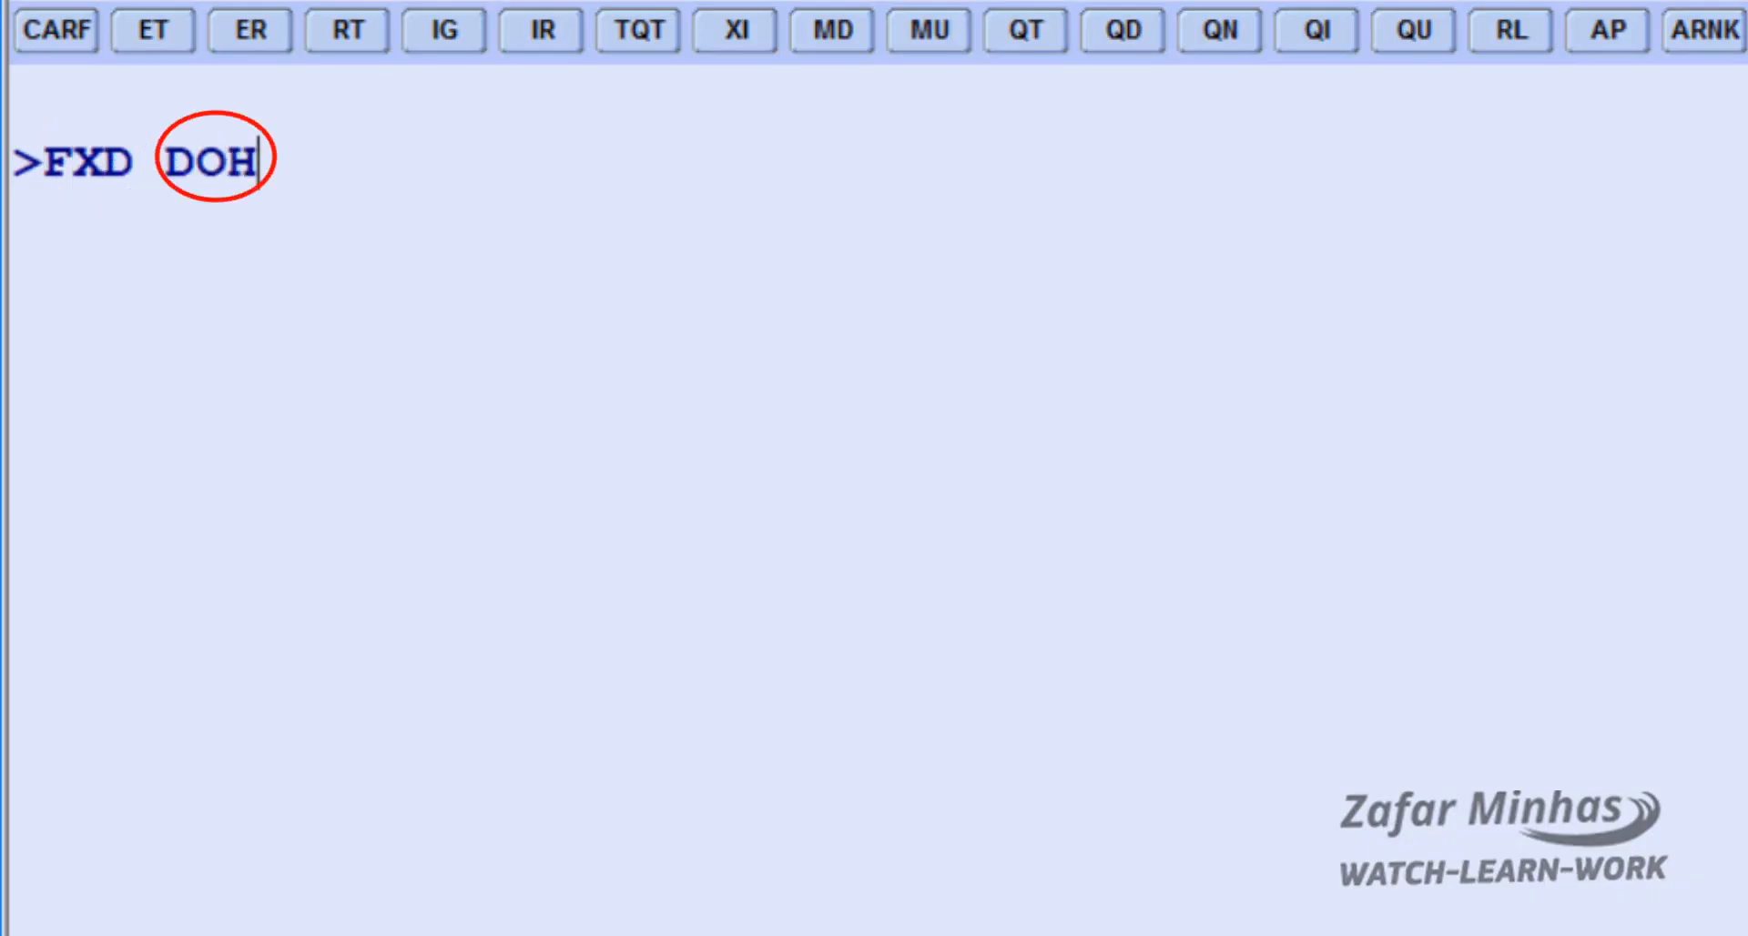
text(/D)
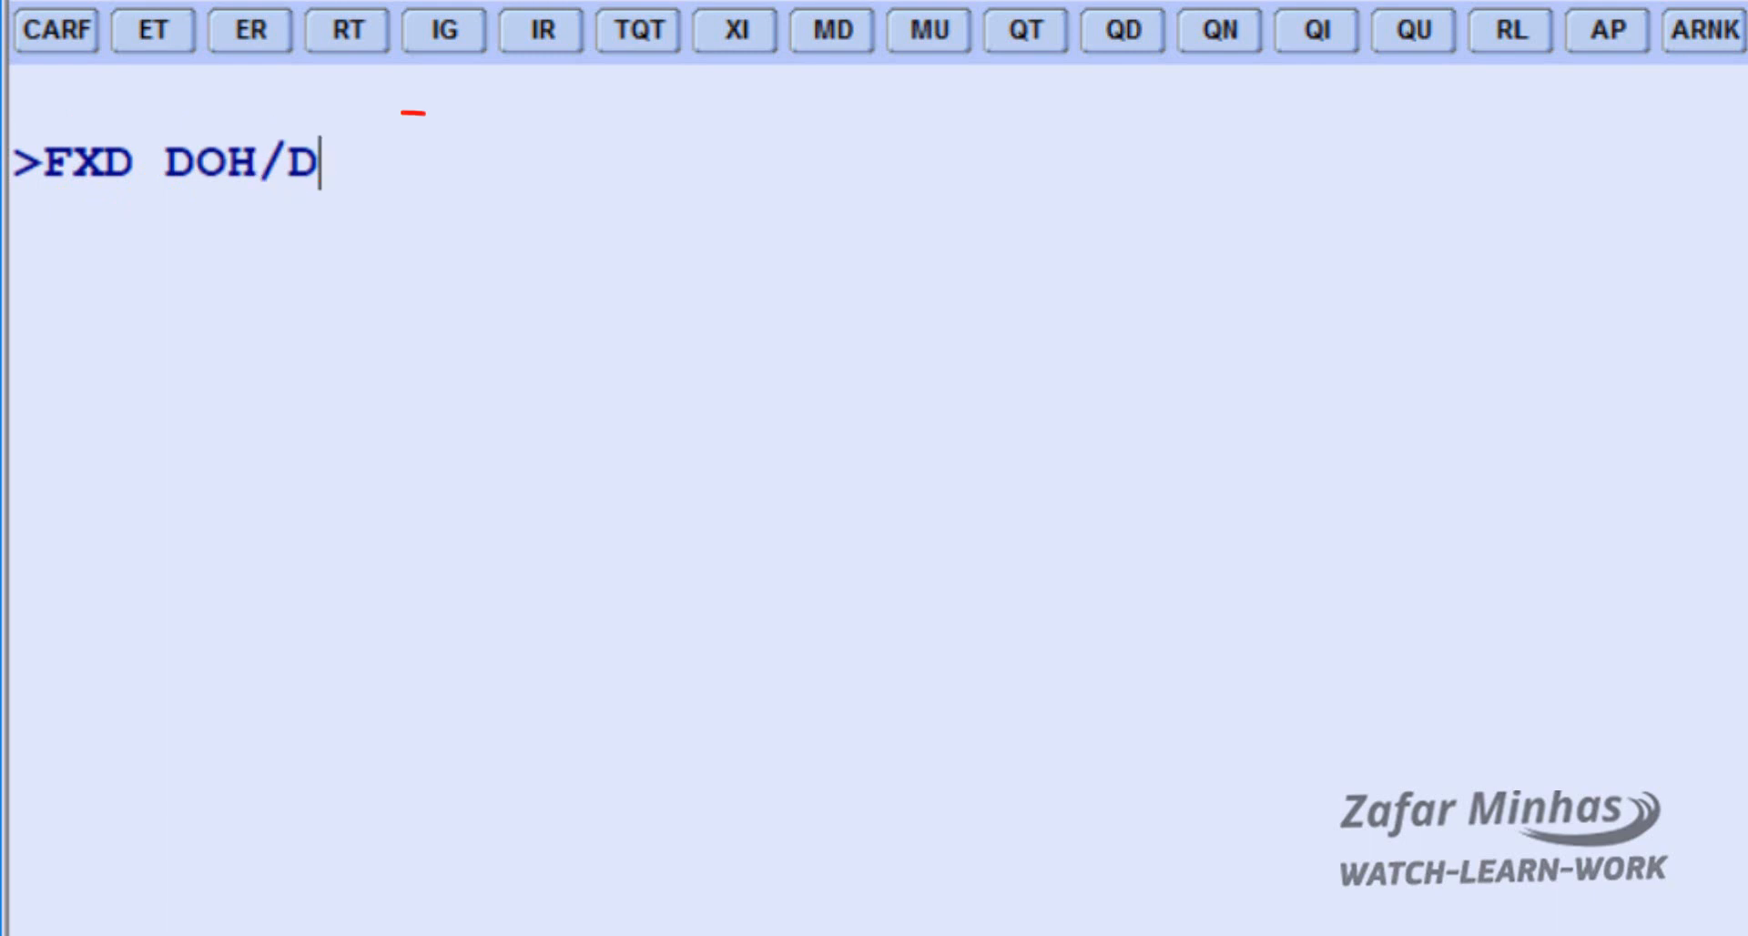
text(15JUN)
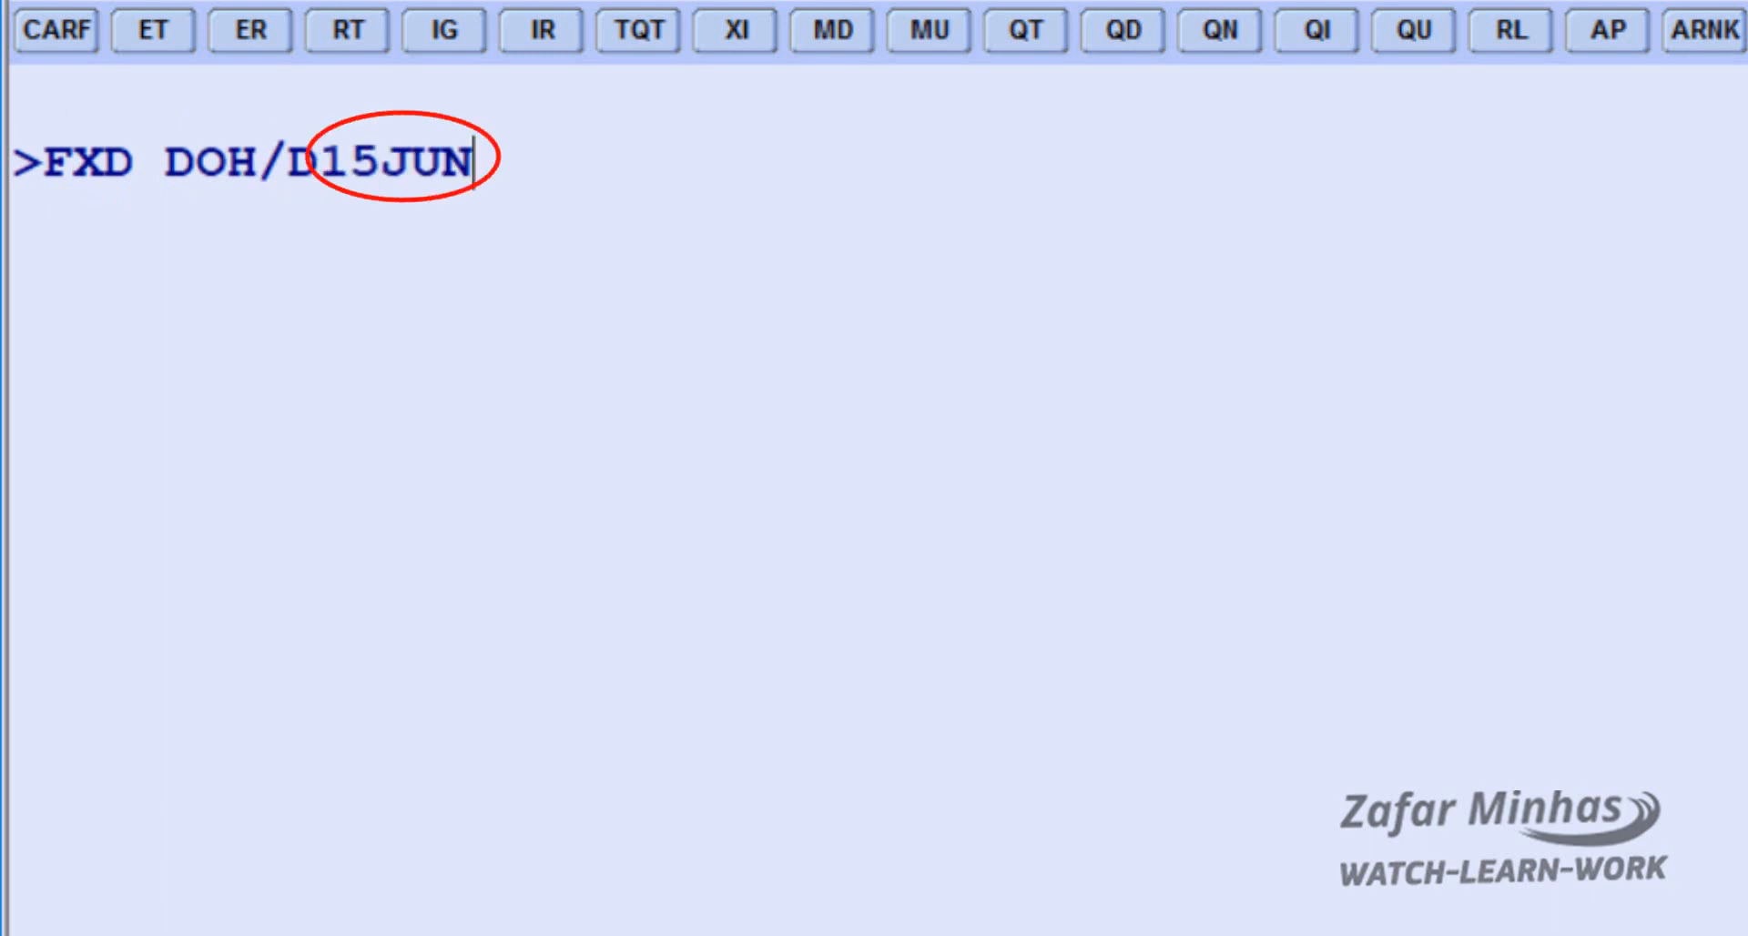
text(LON)
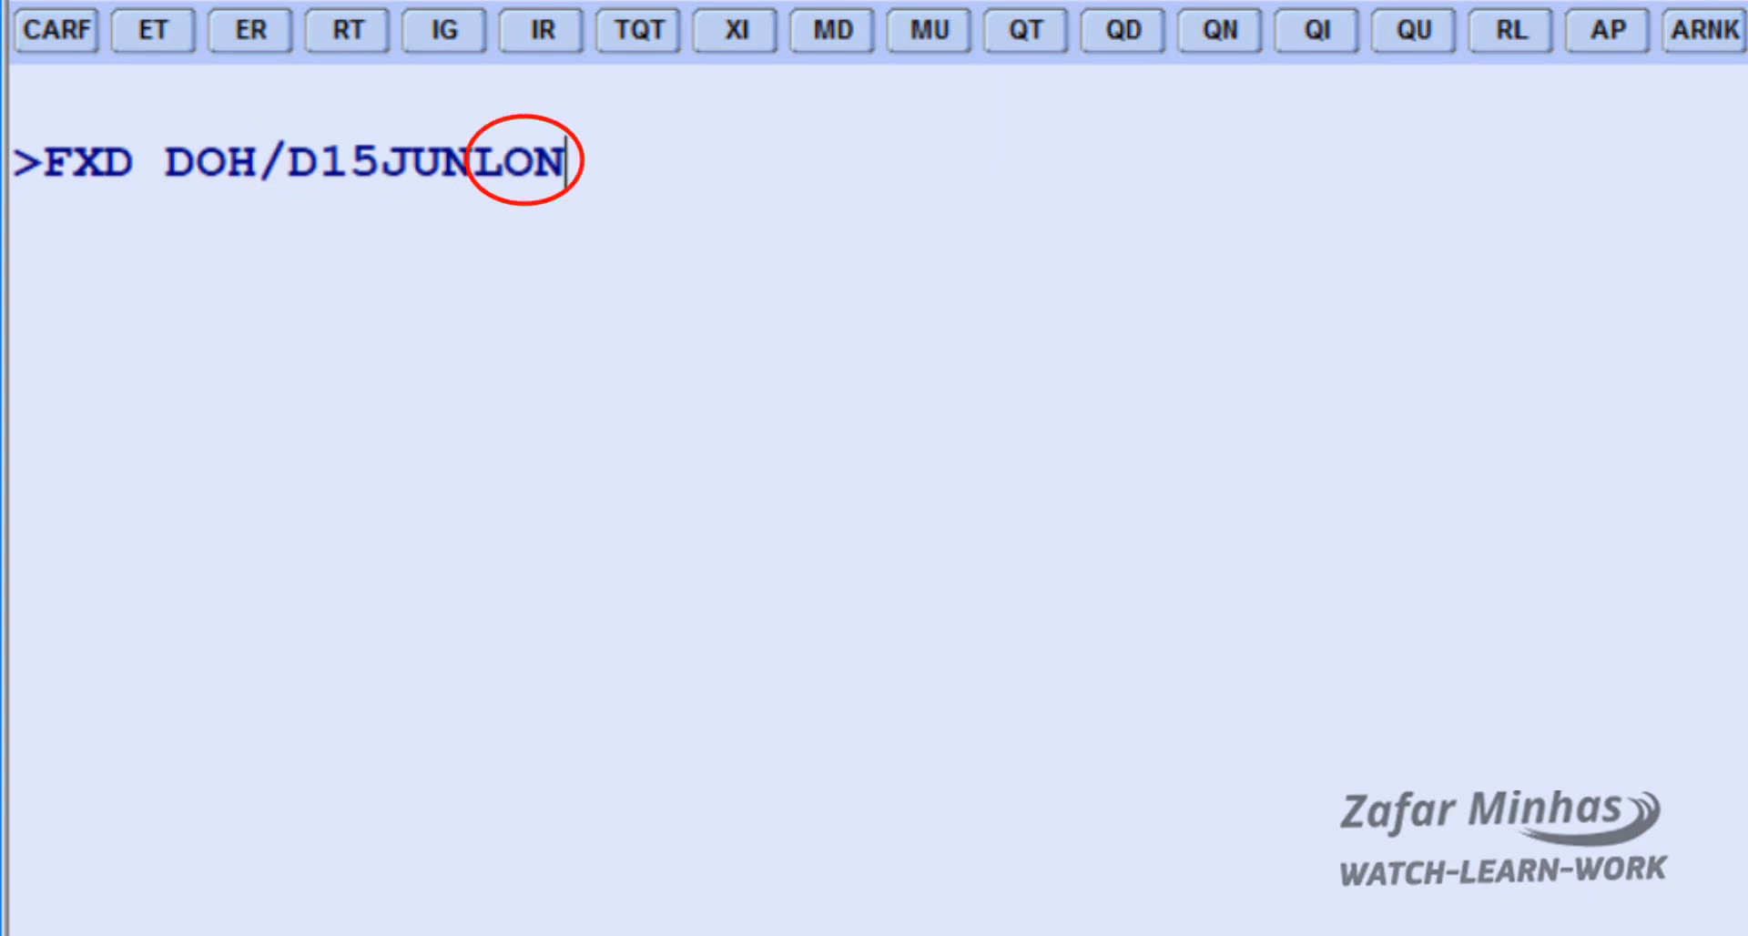
text(/D)
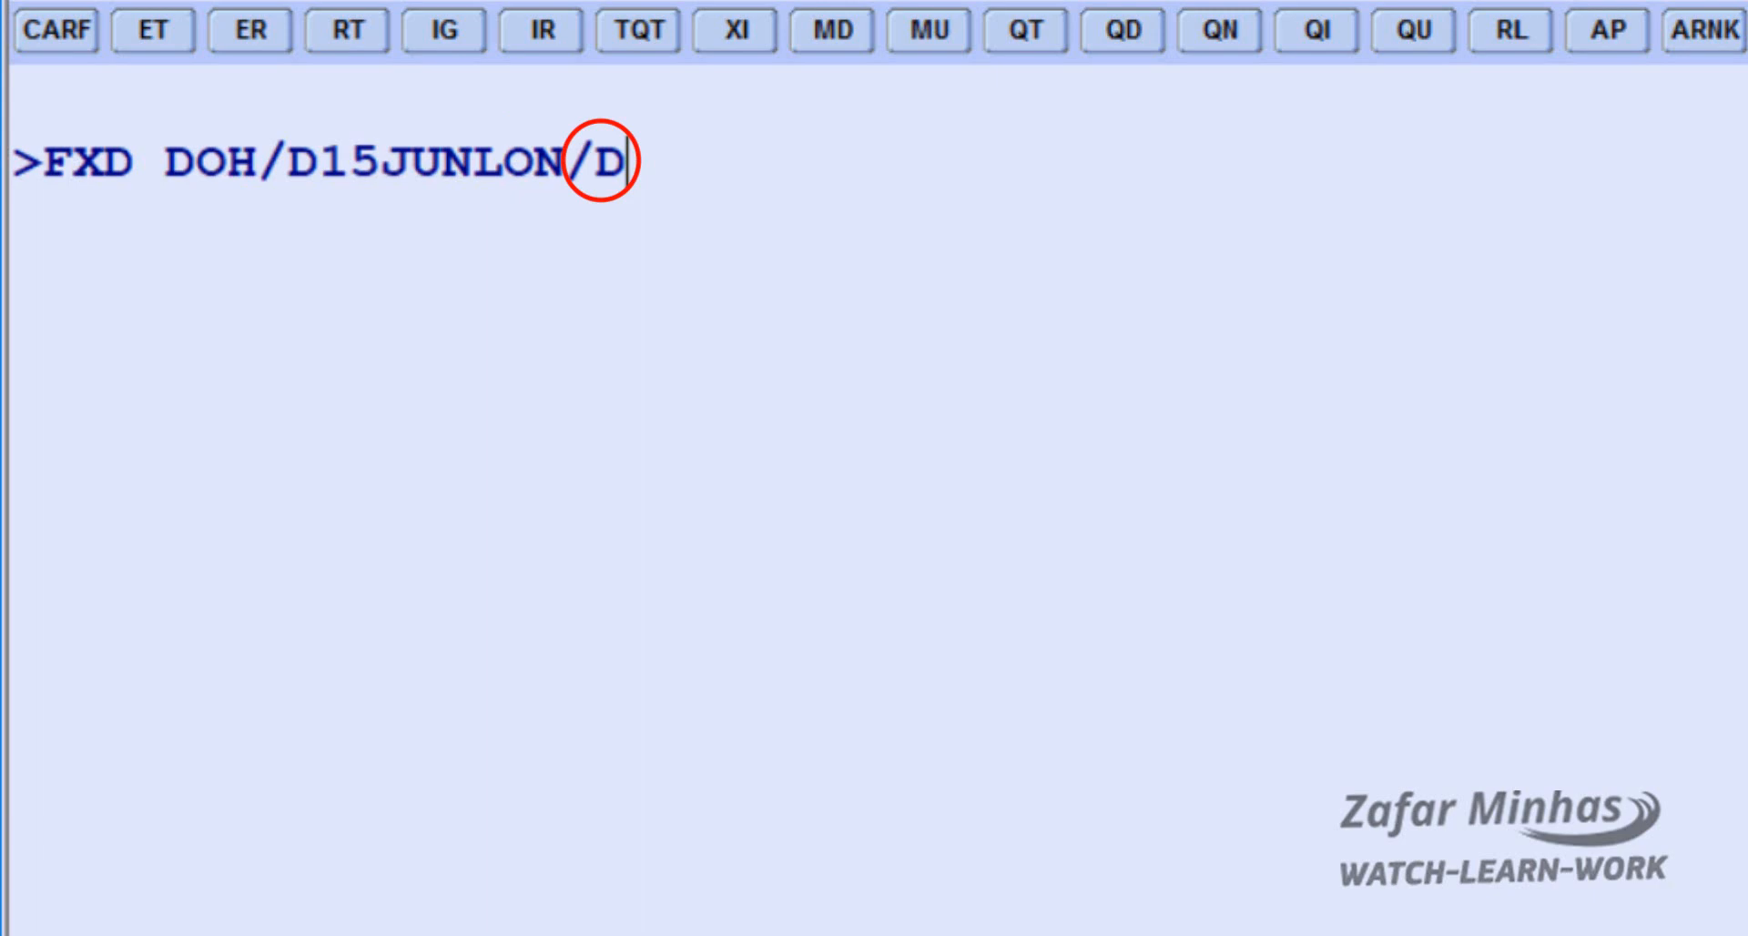
text(30JUN)
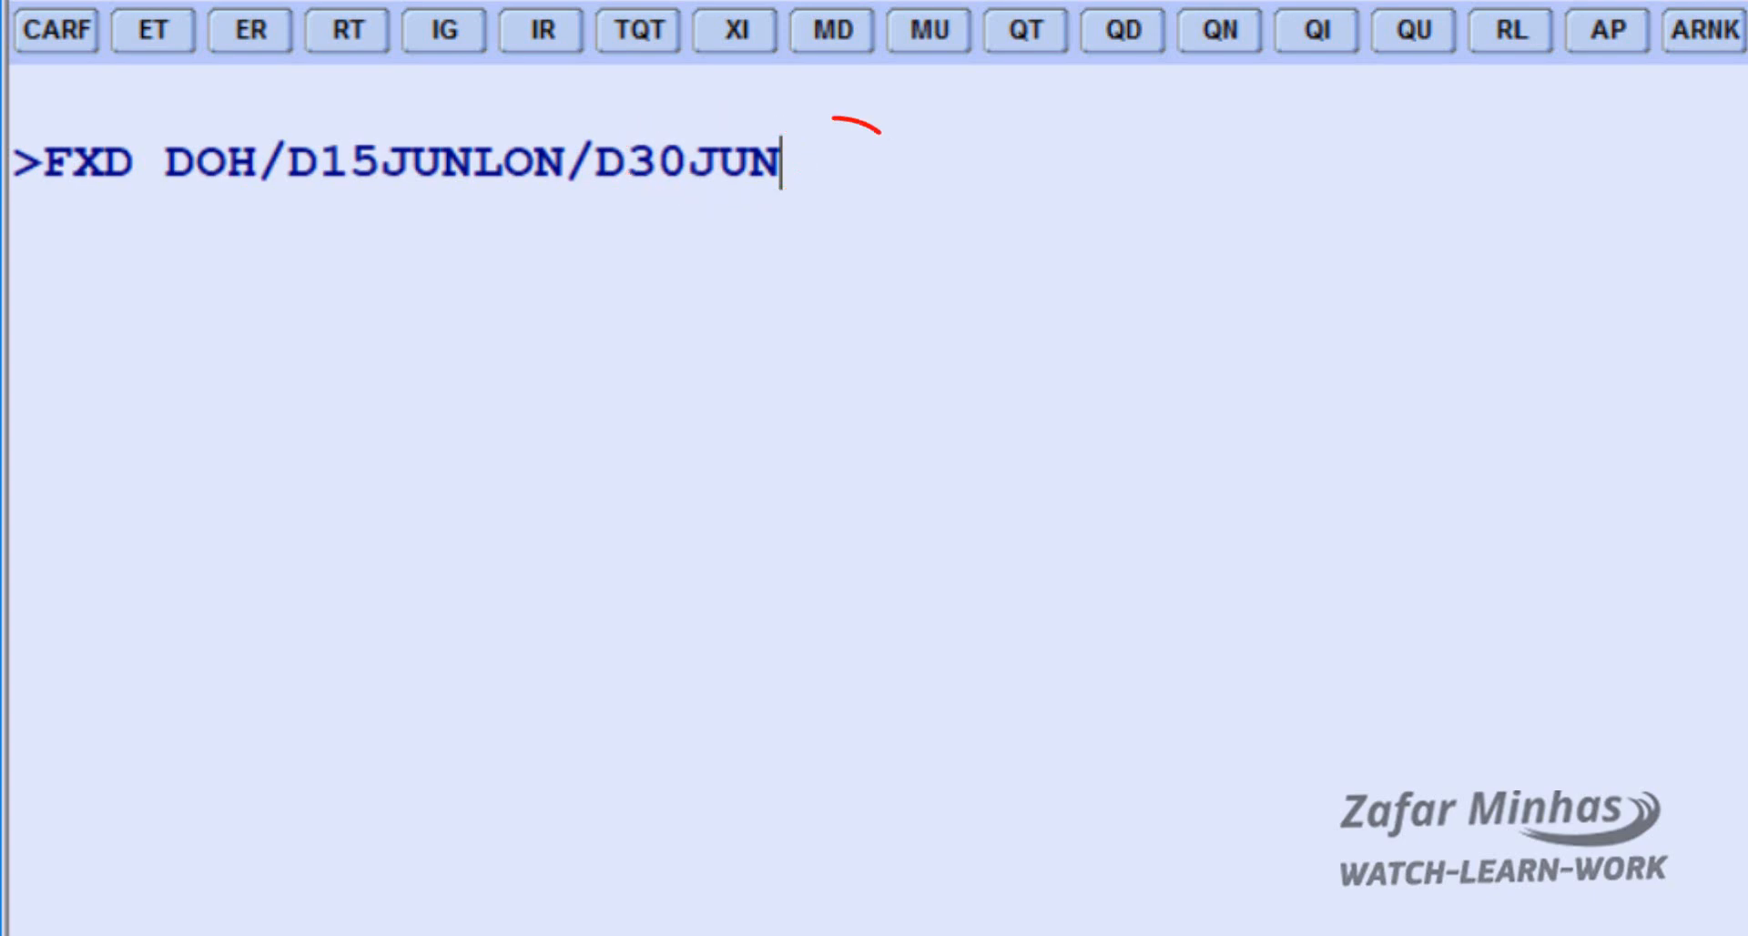
text(DOH)
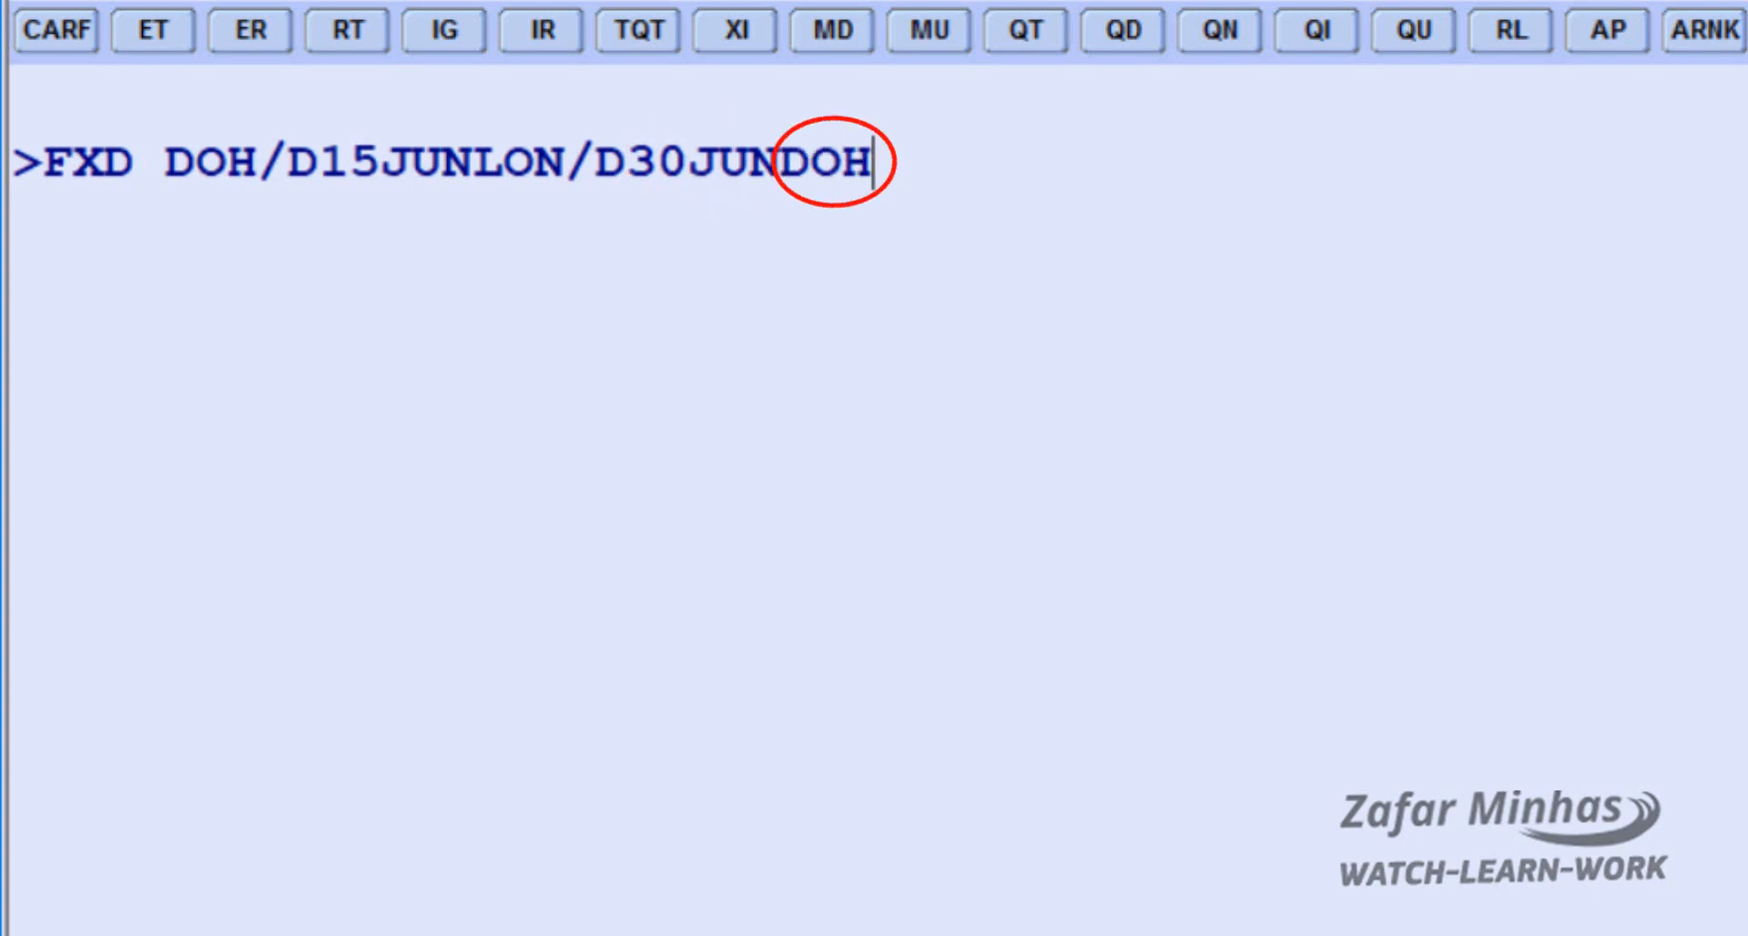
text(//)
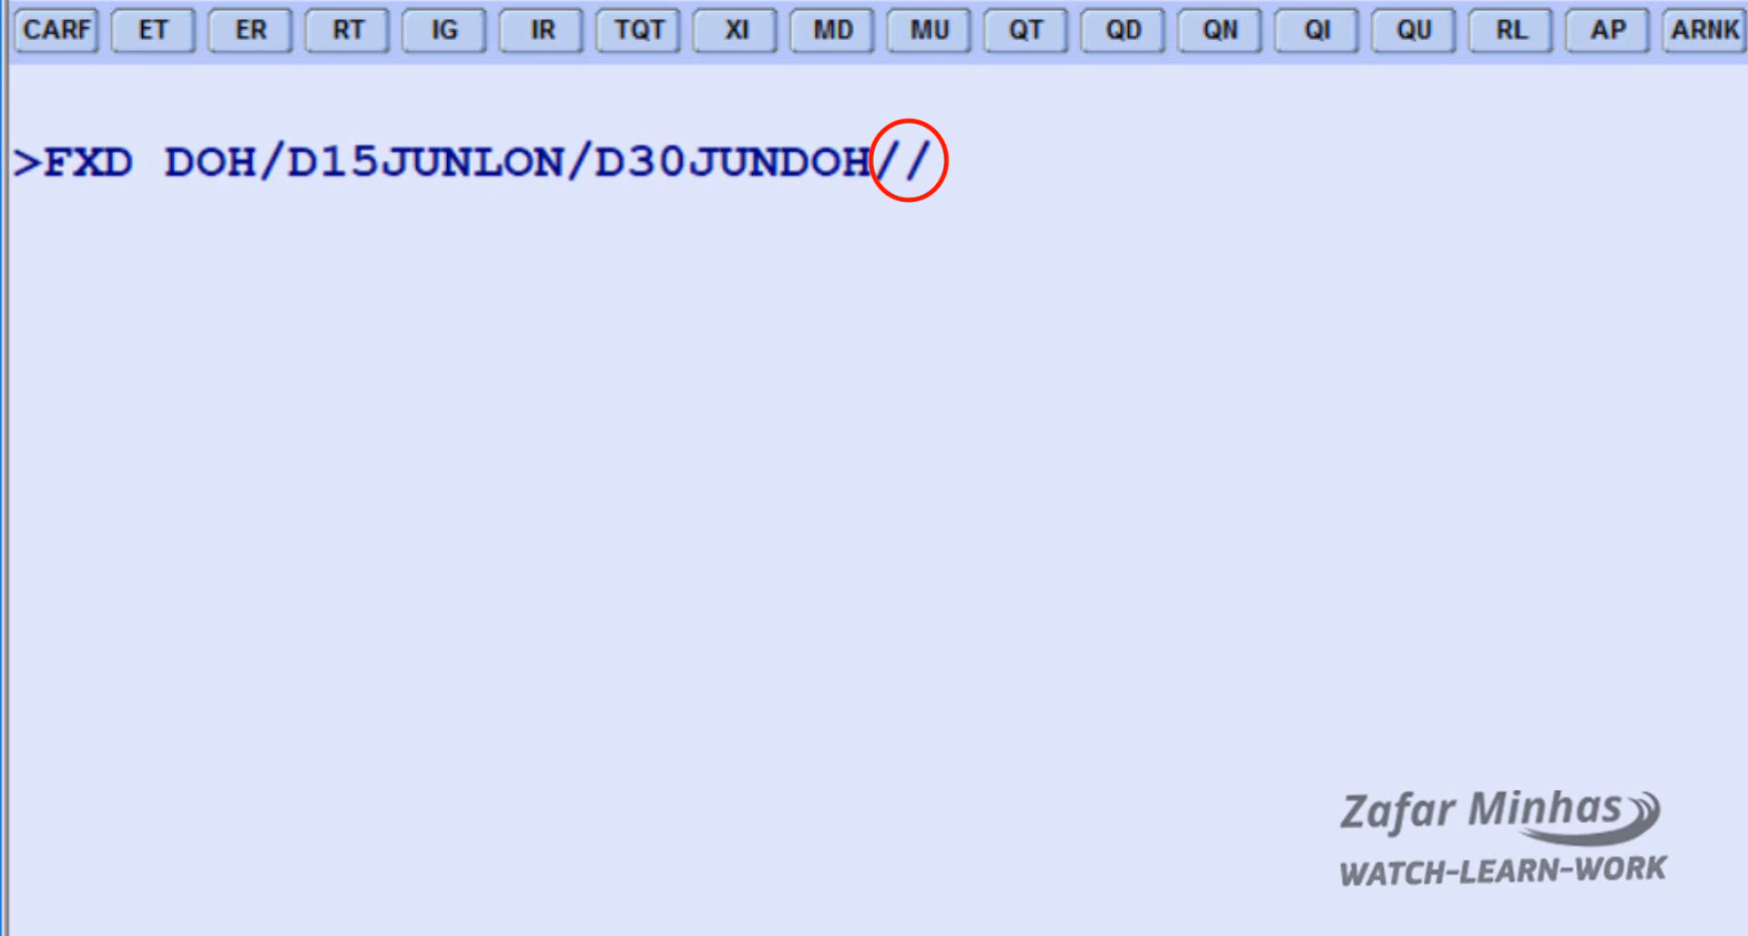
text(R)
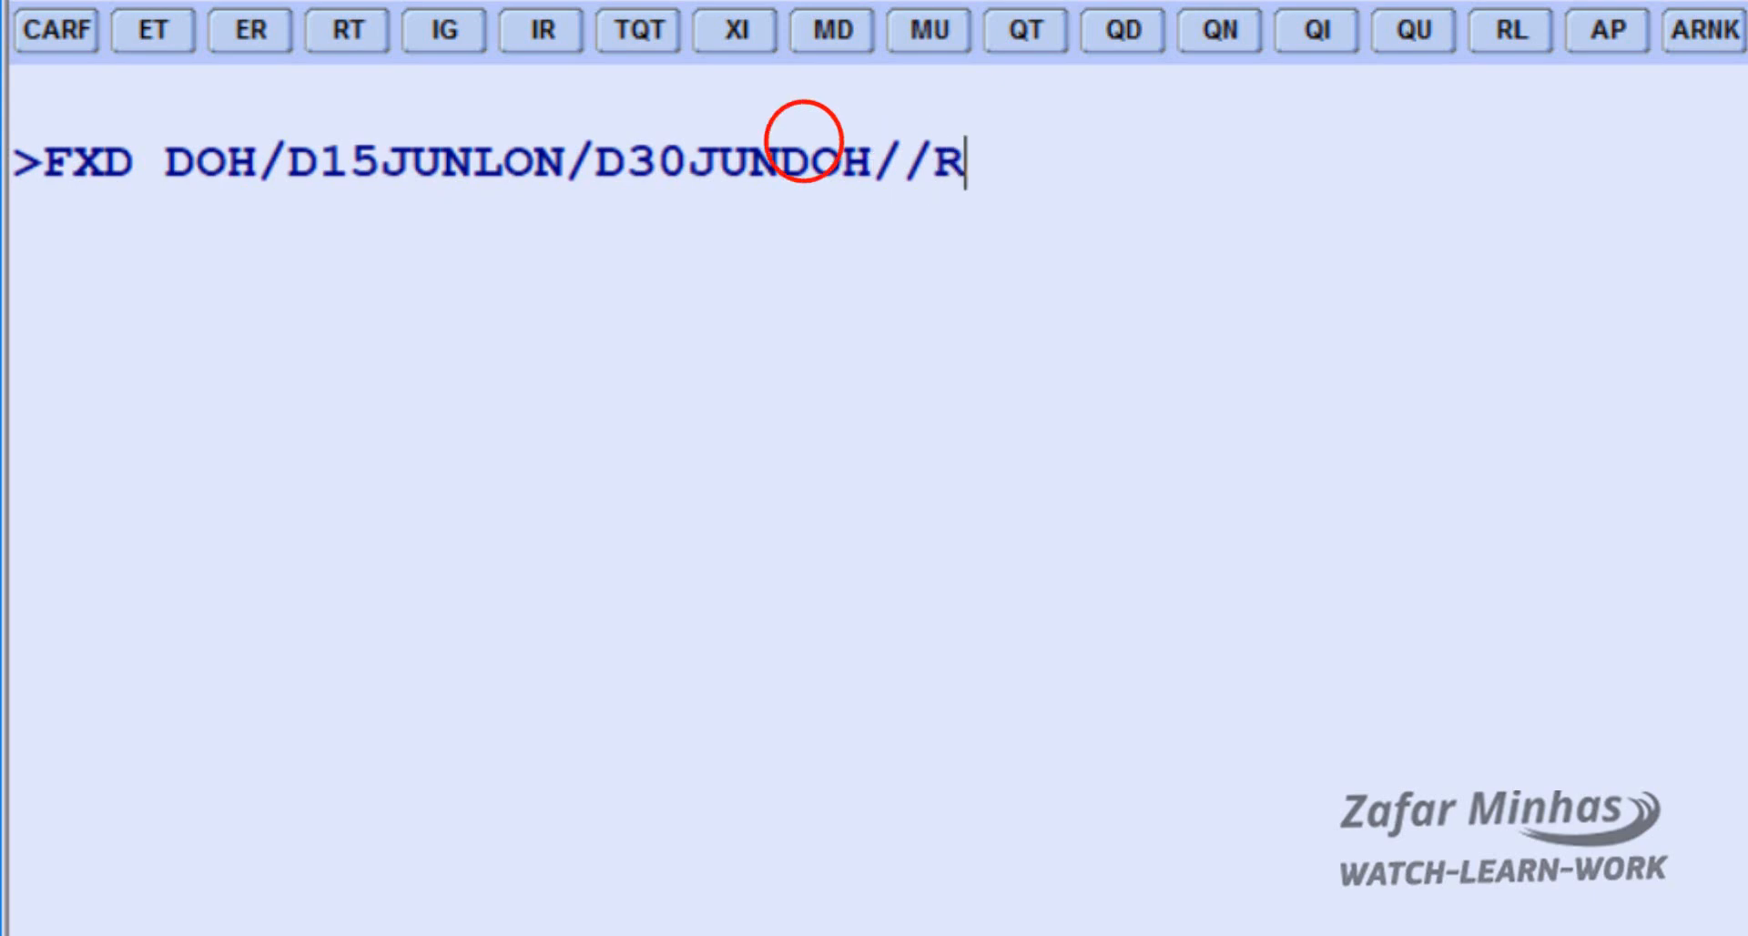
text(CH)
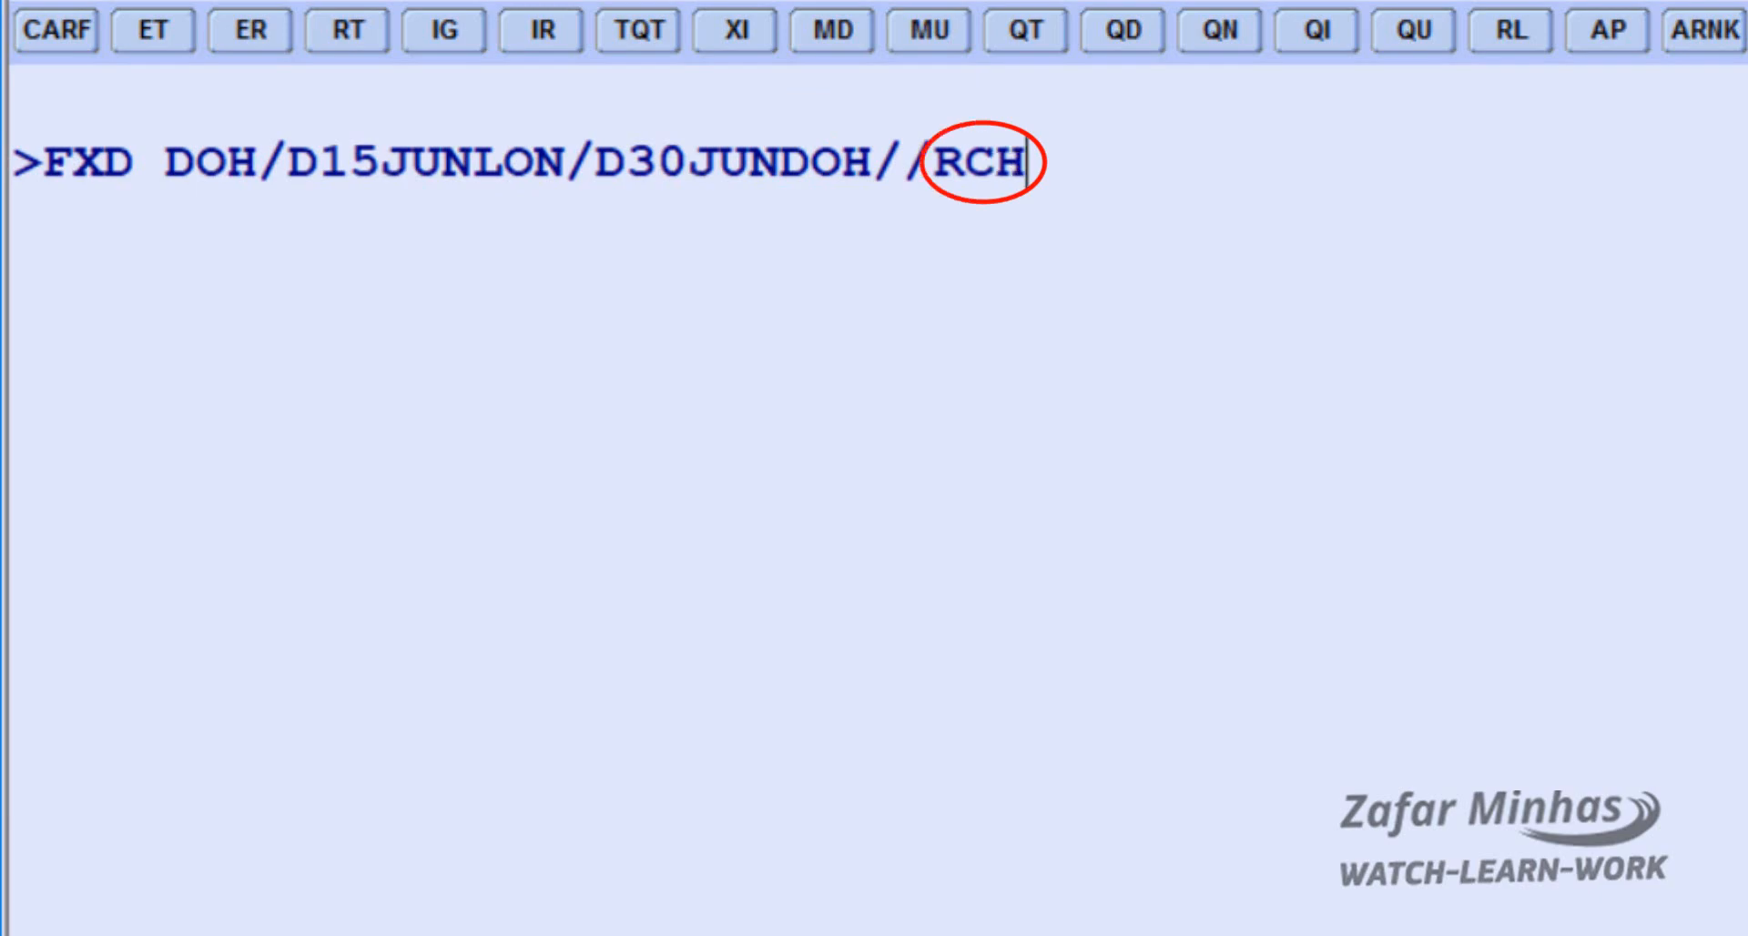
key(Return)
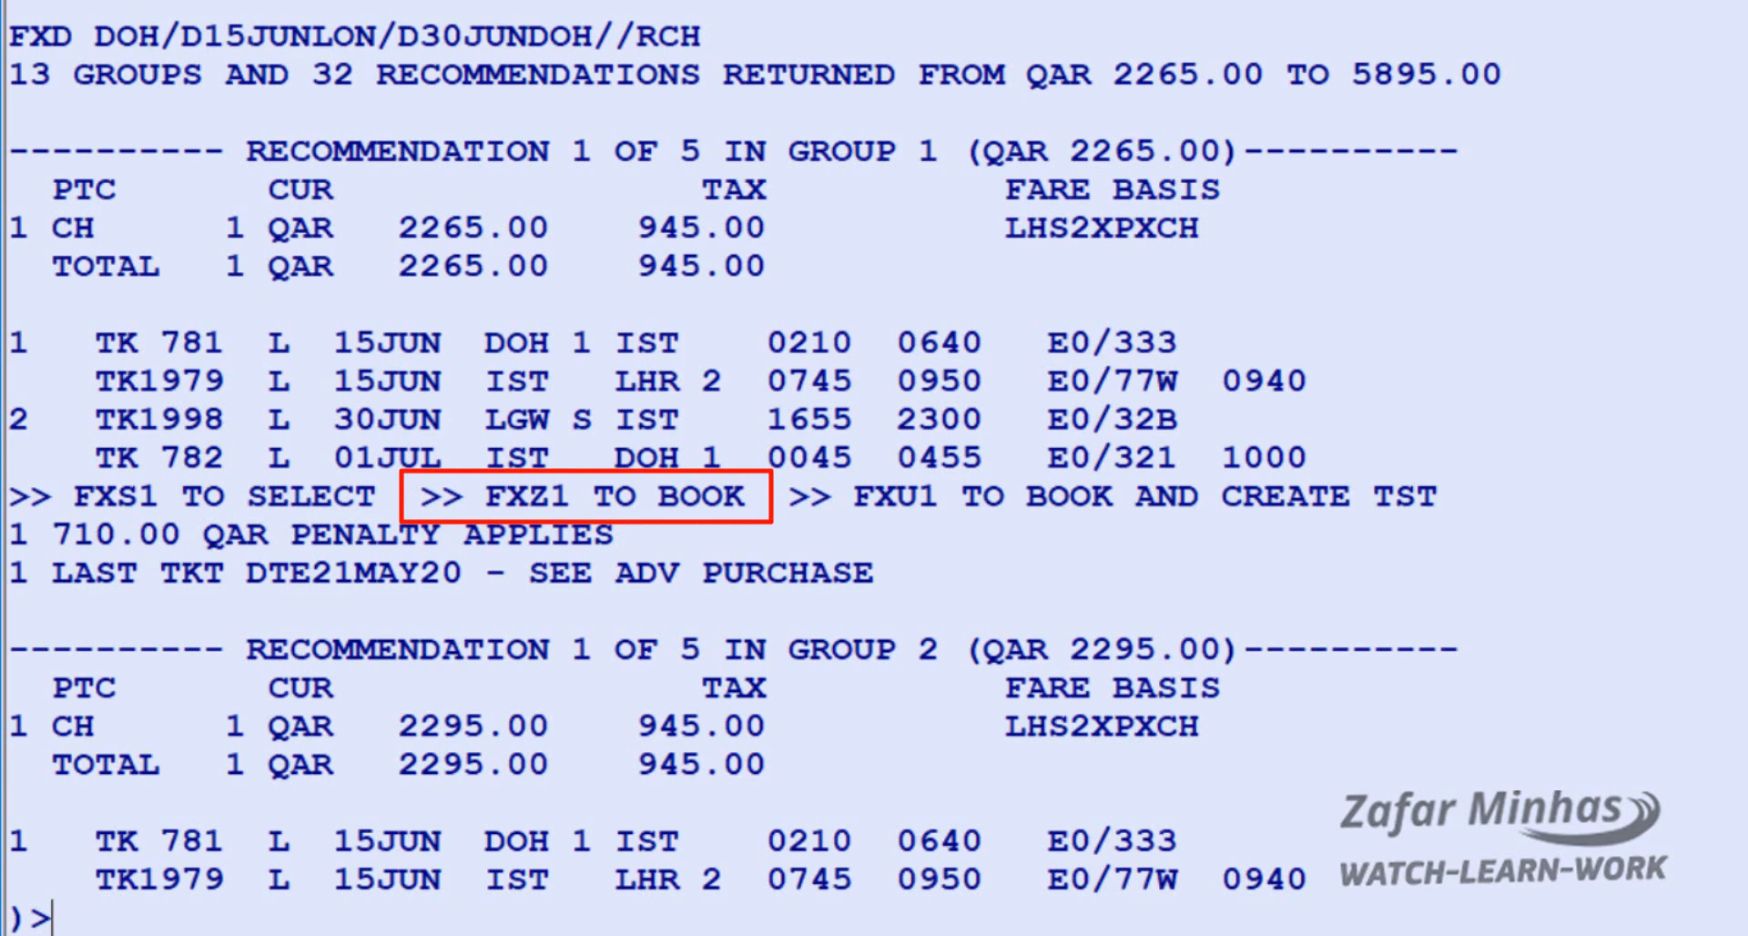
Book recommendation 1 of the Doha–London child fare search with FXZ1 and redisplay the booking with RT
text(FXZ)
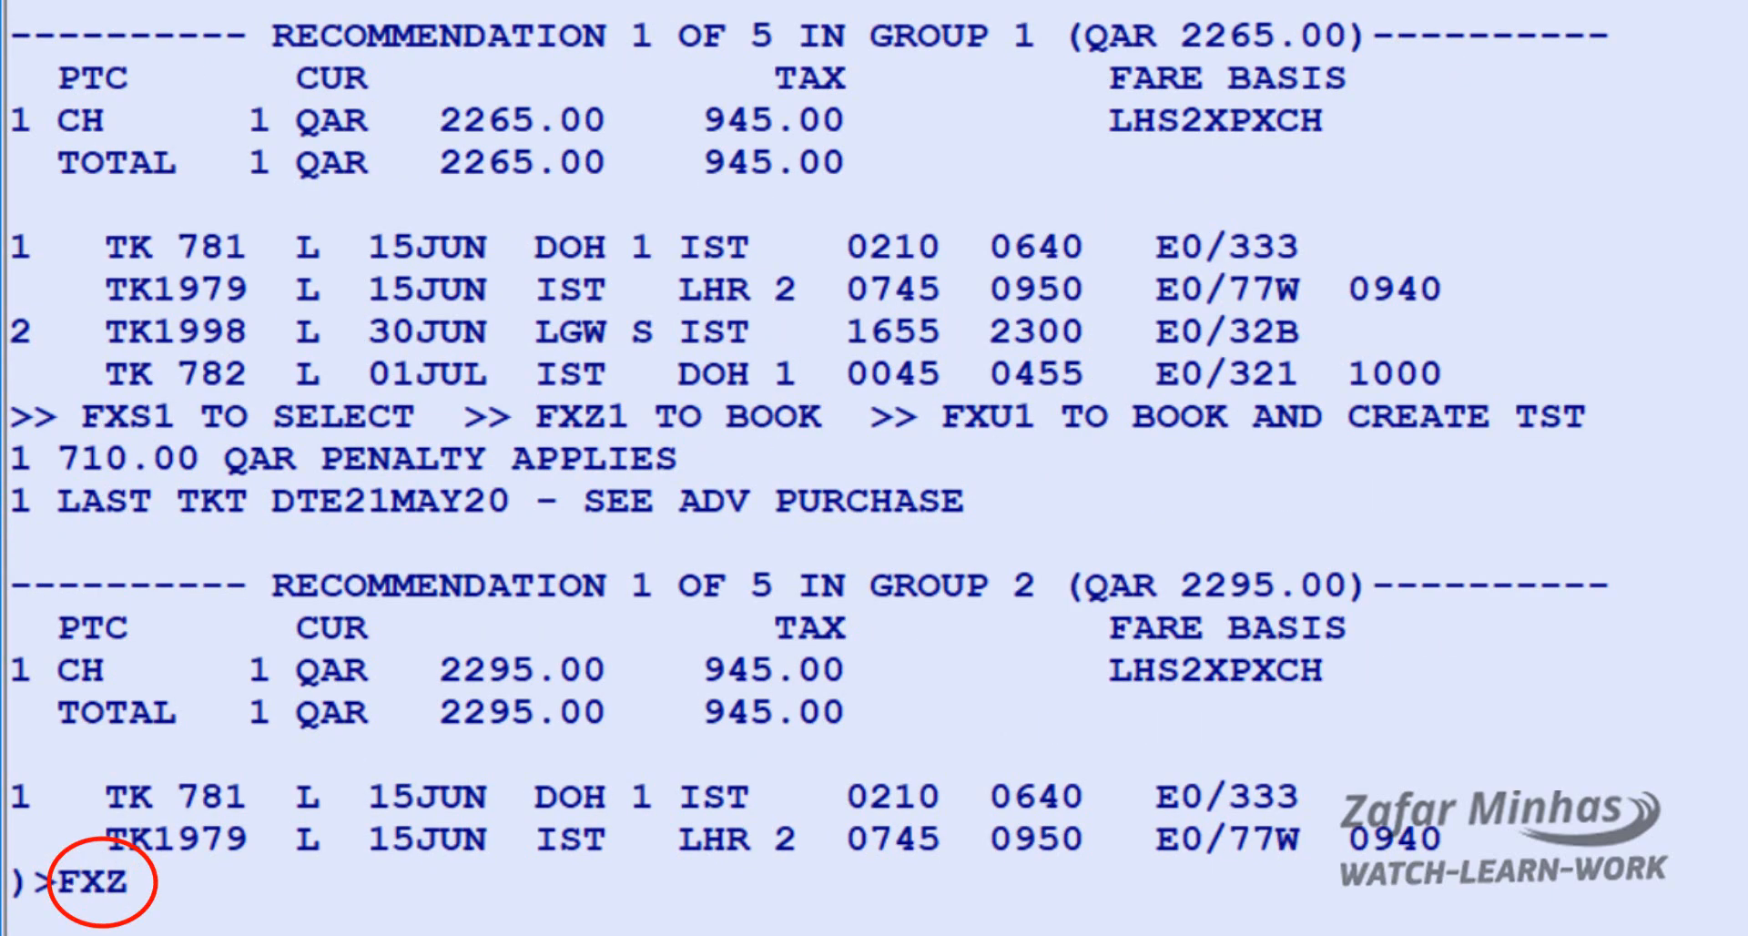
text(1)
key(Return)
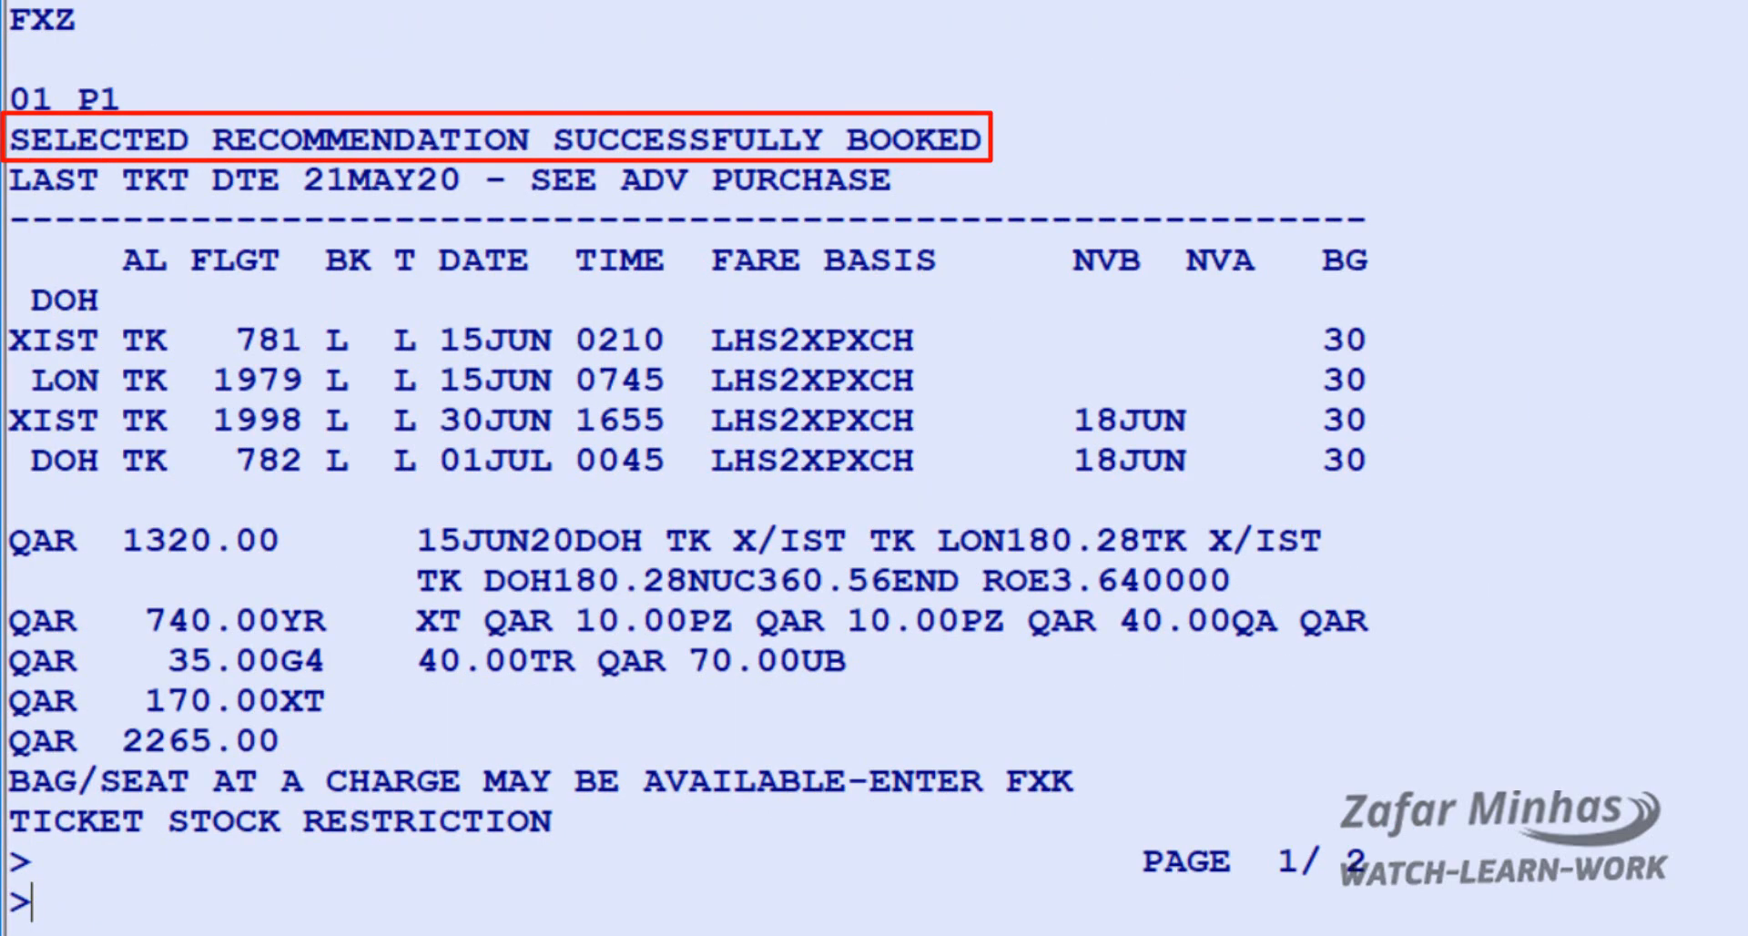
text(RT)
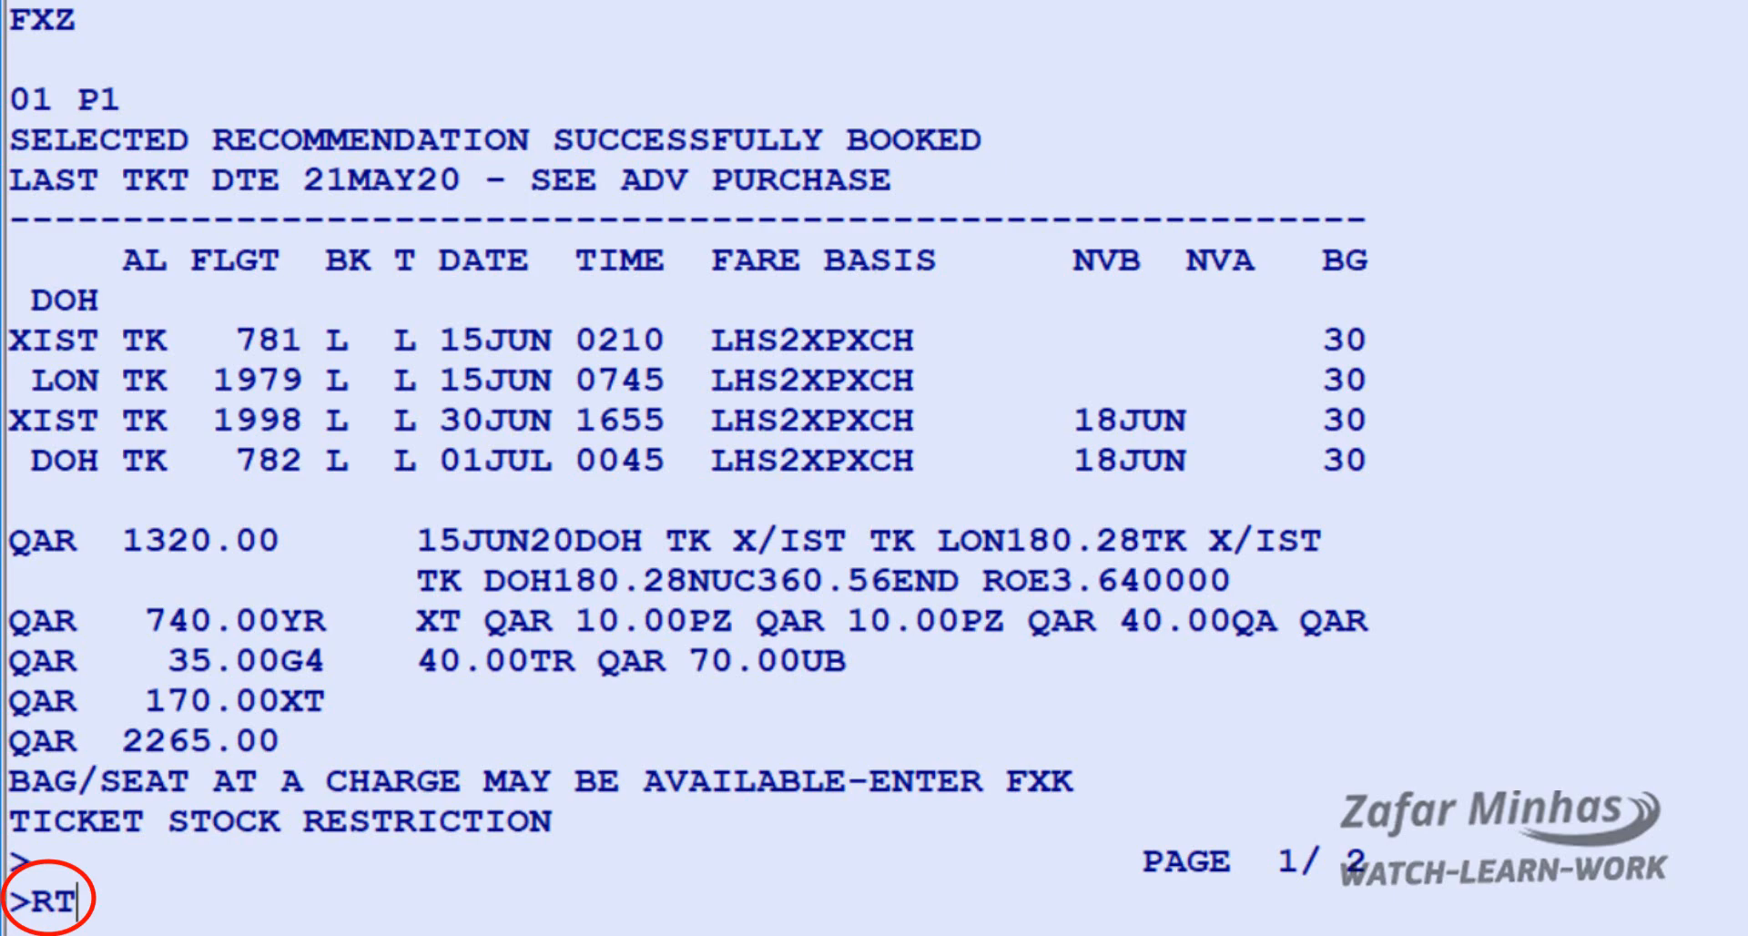
key(Return)
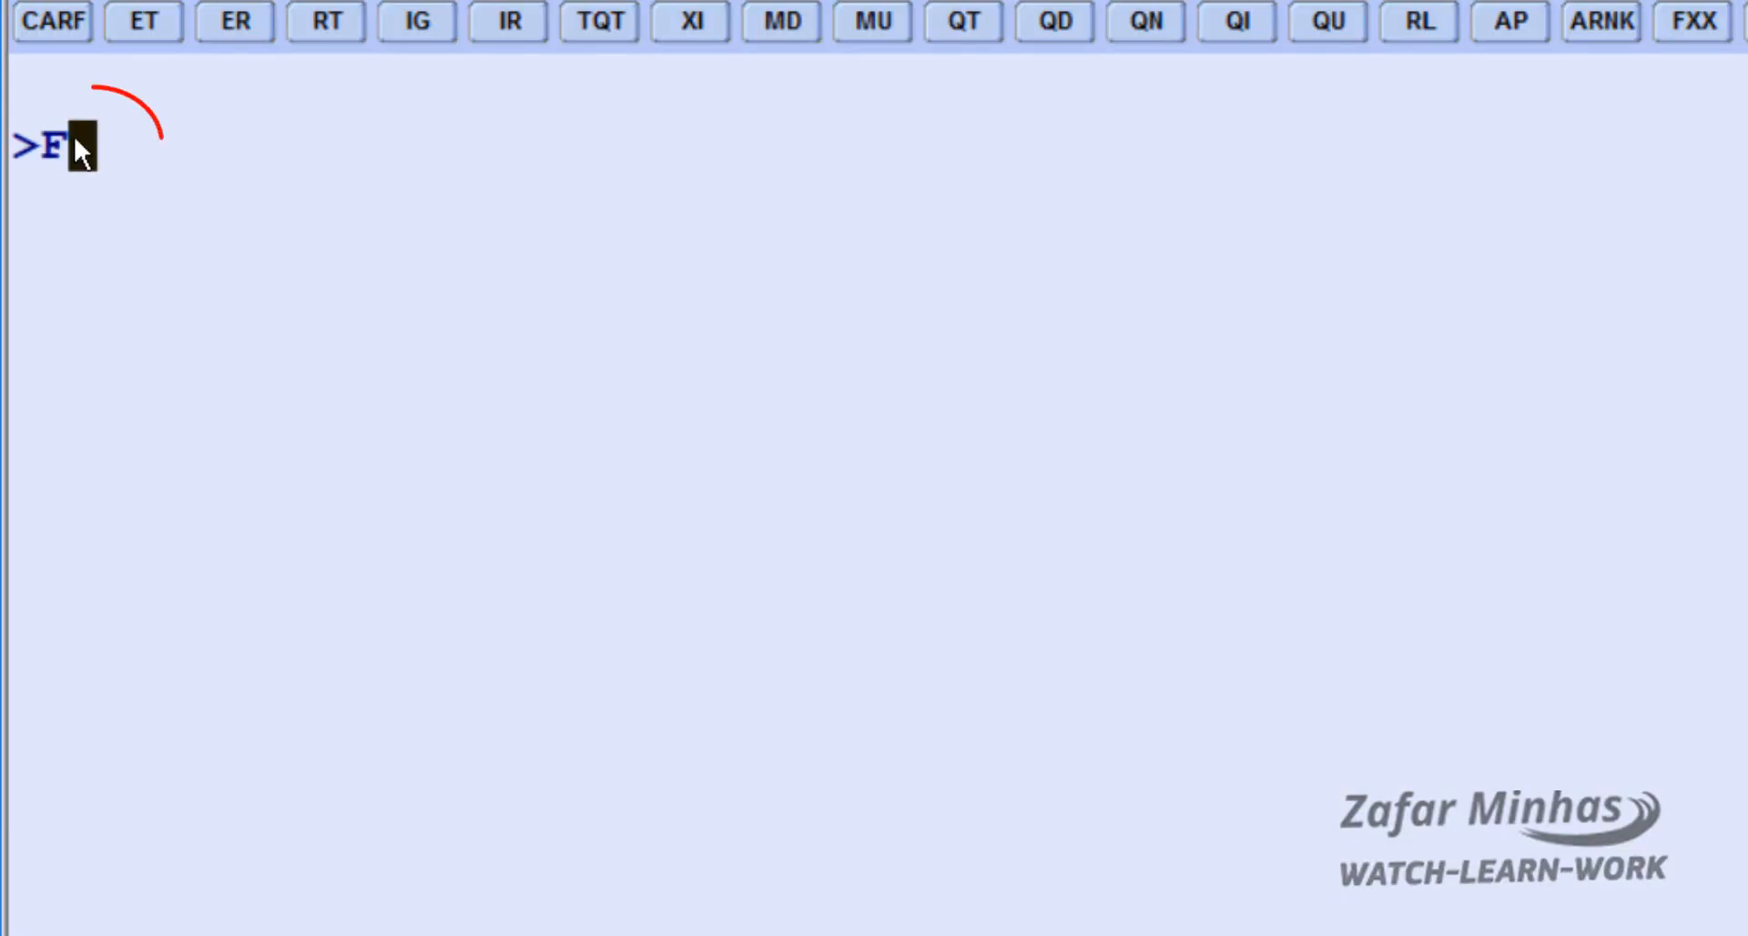
Search multi-city fares from Doha via London, San Francisco and Singapore with FXD DOH/D03JULLON/D10JULSFO/D15JULSIN/D20JULDOH
text(XD )
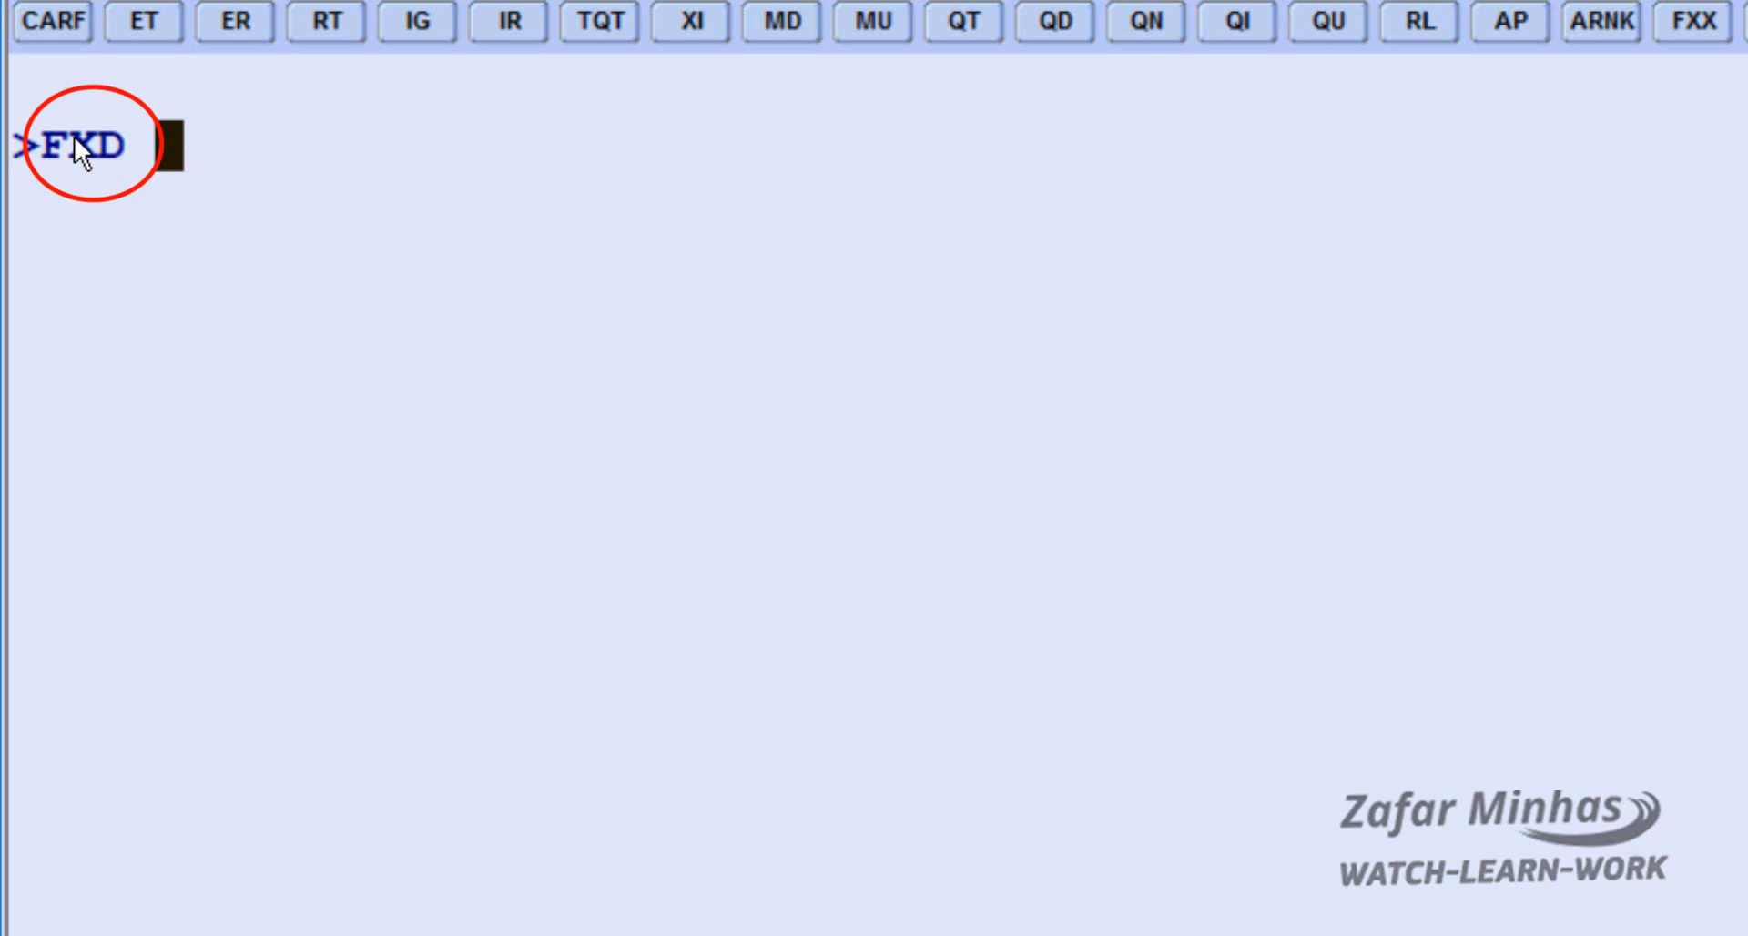
text(DOH)
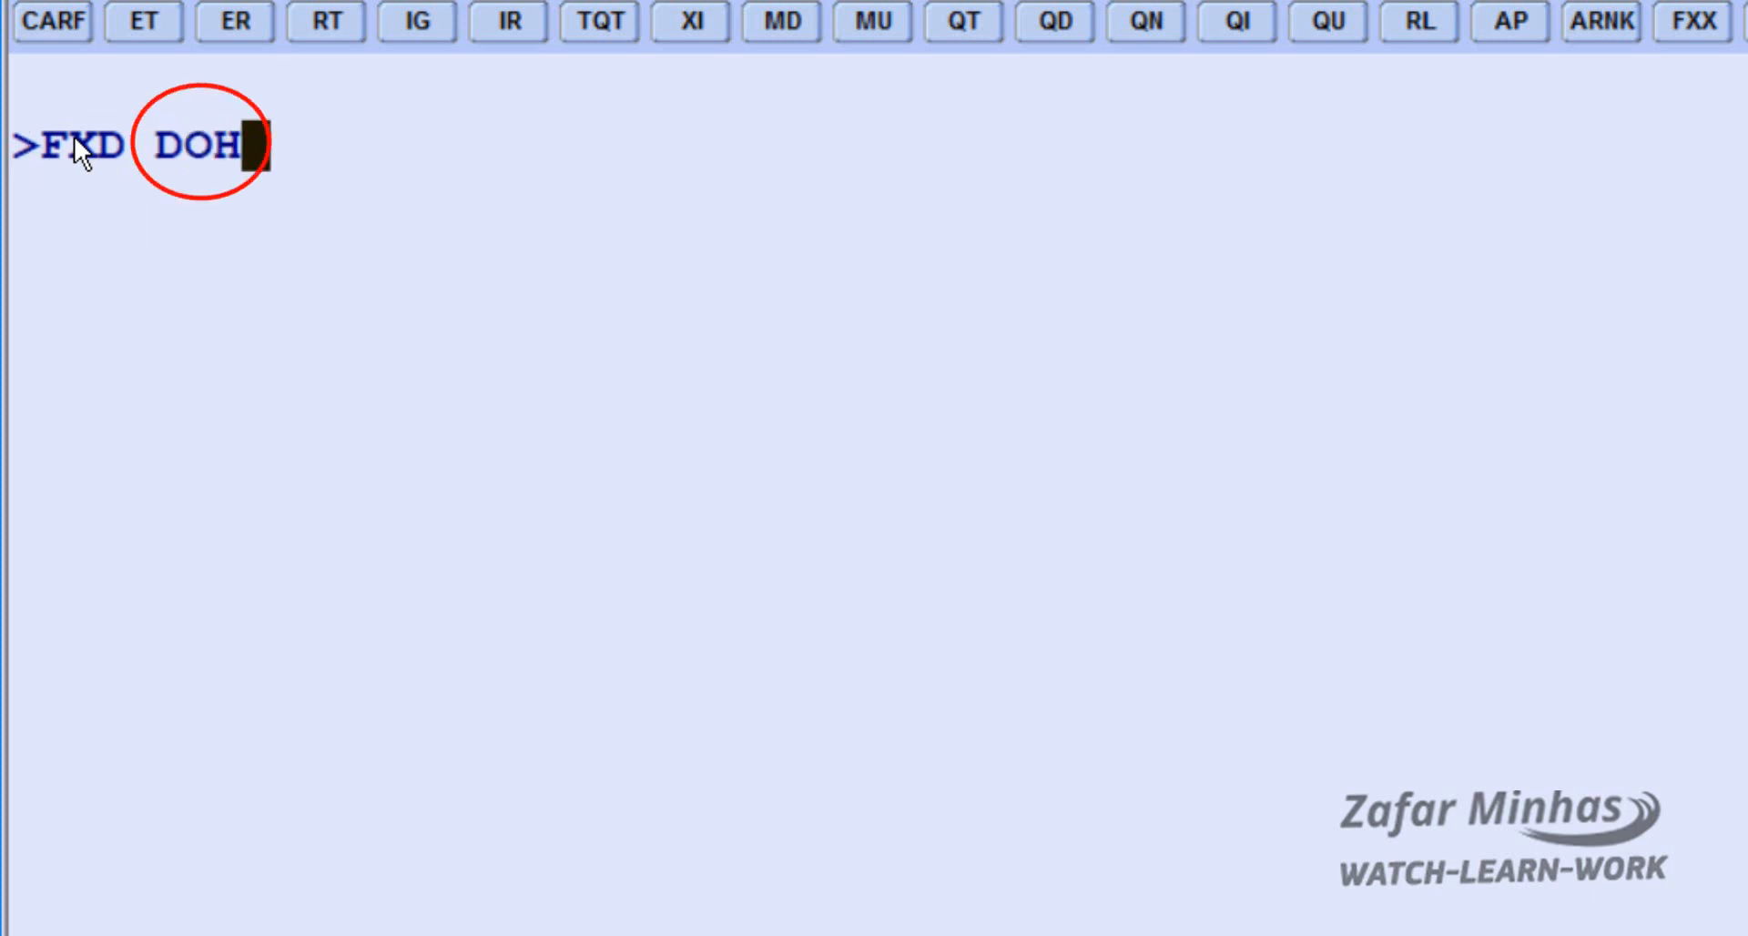
text(/D)
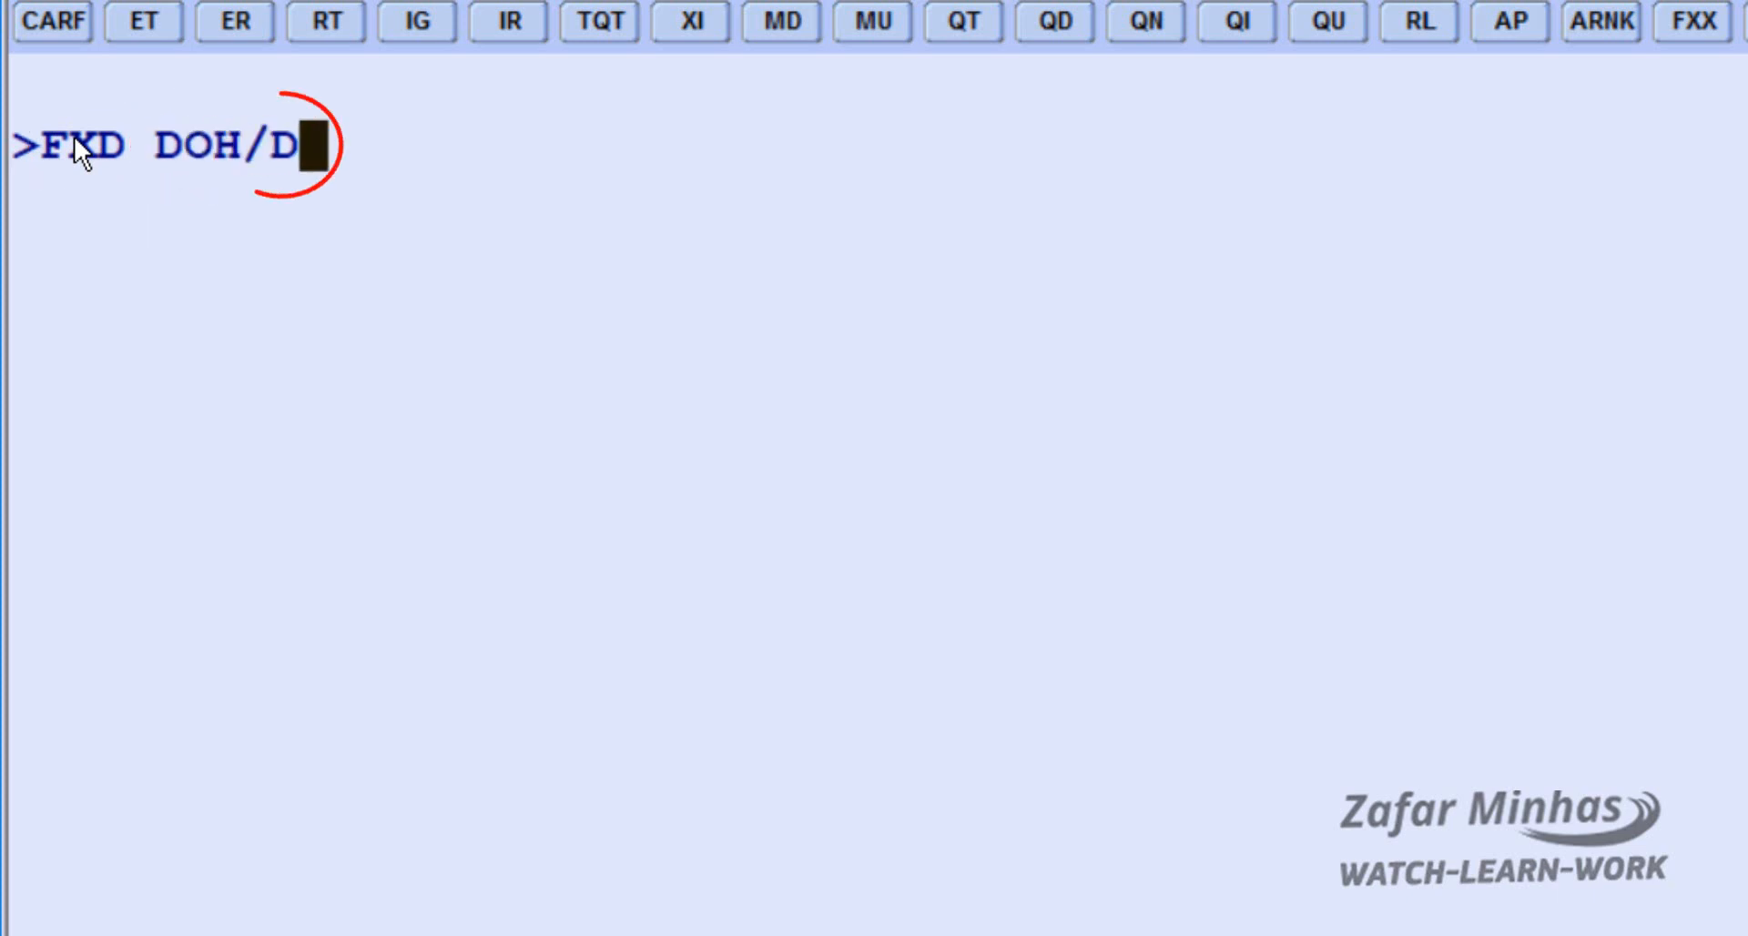
text(0)
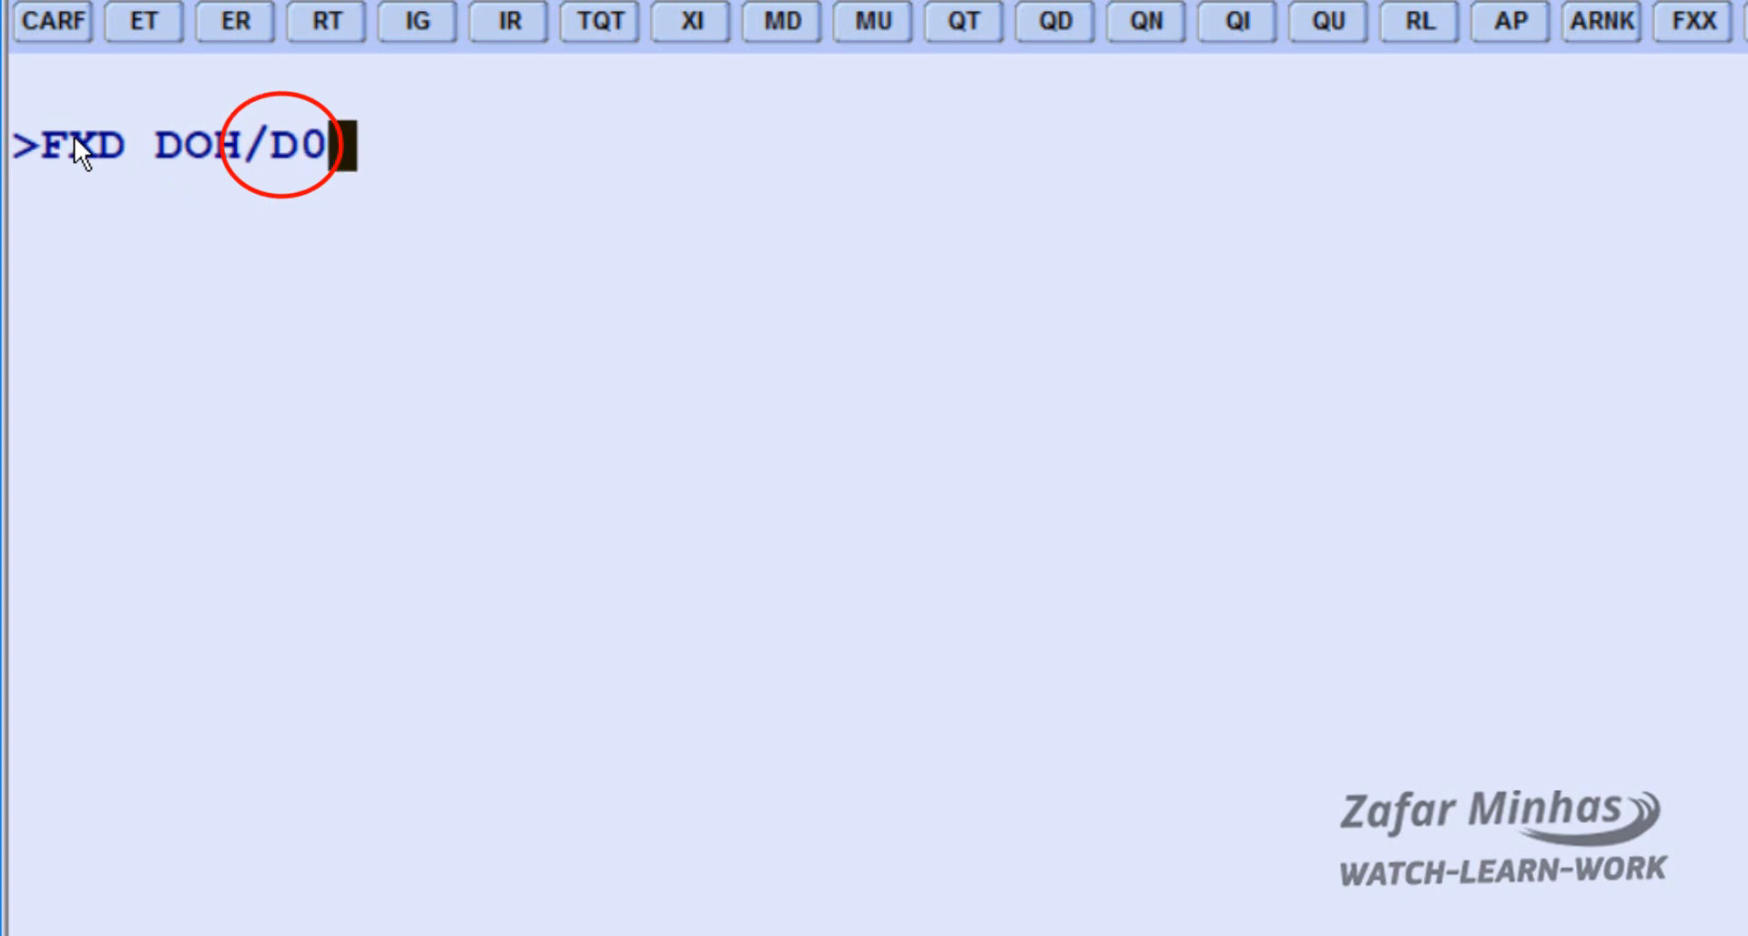
text(3JUL)
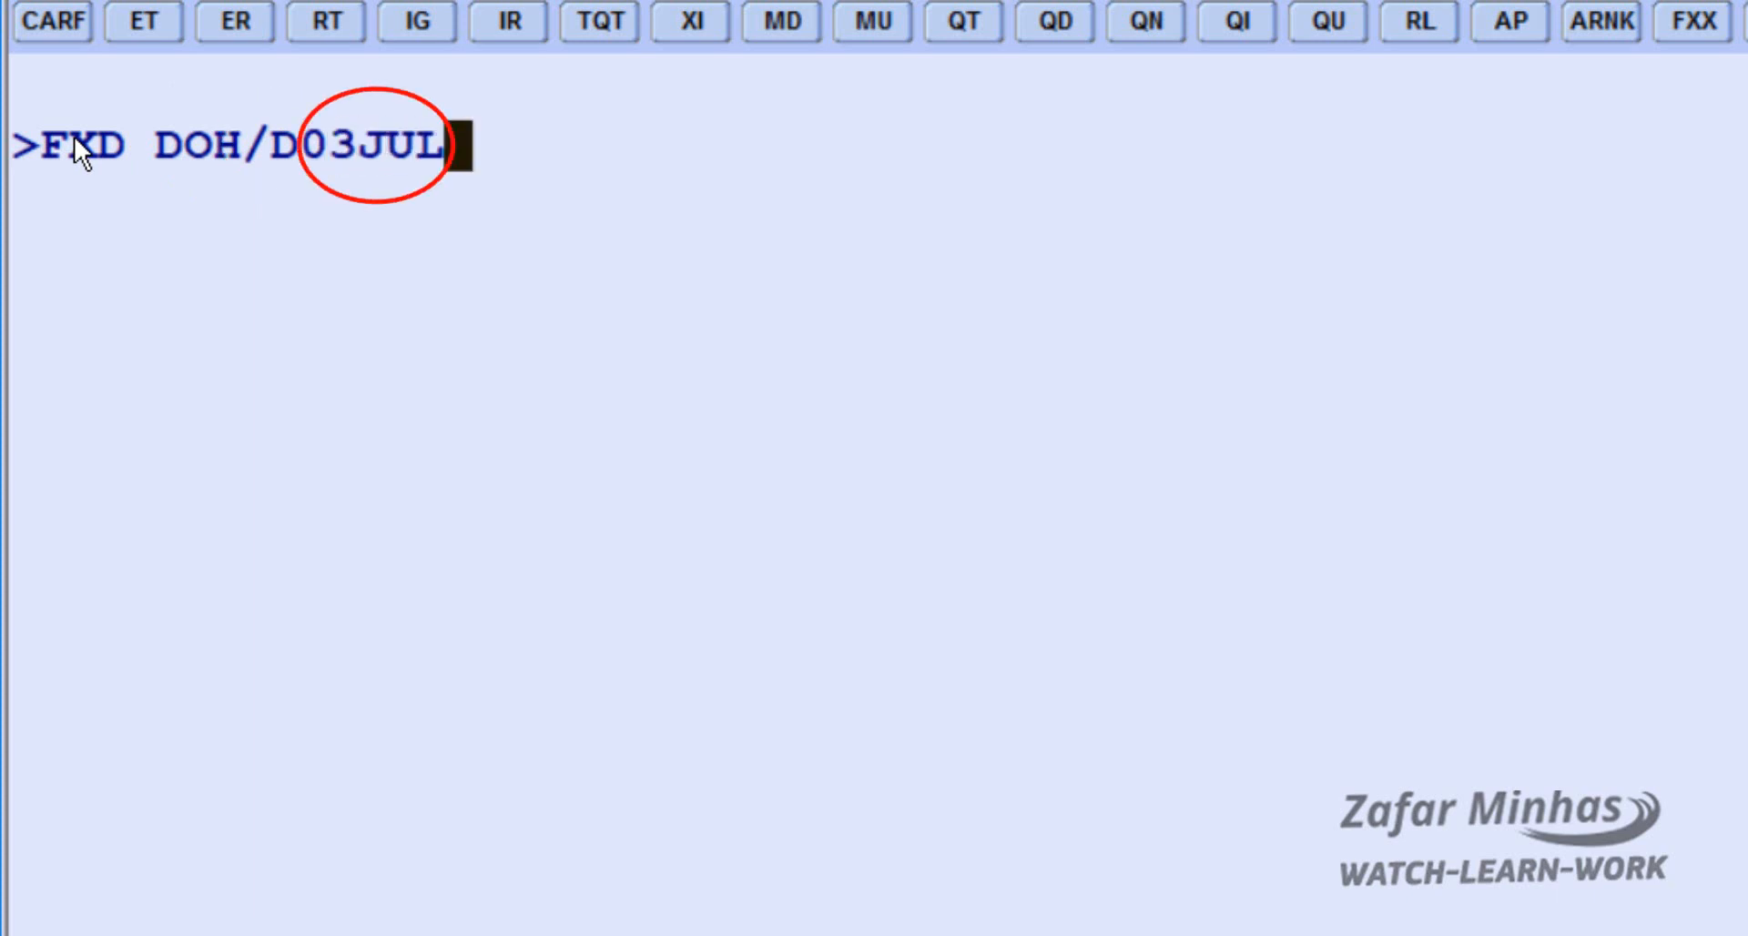
text(LON)
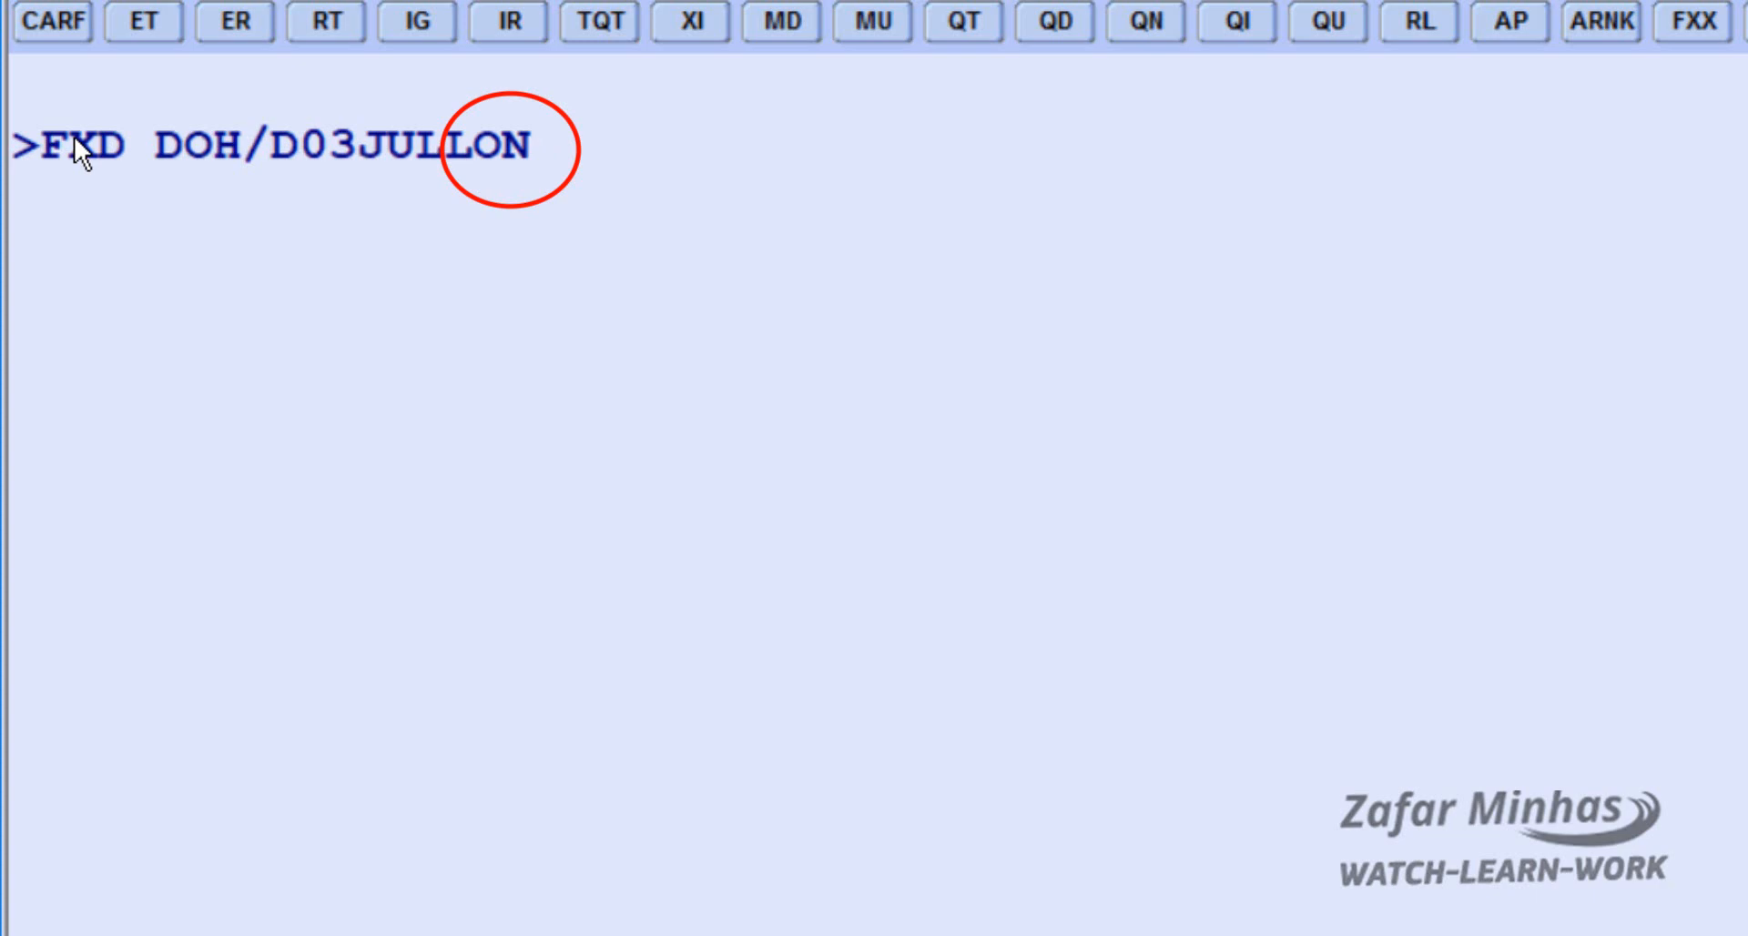
text(/D)
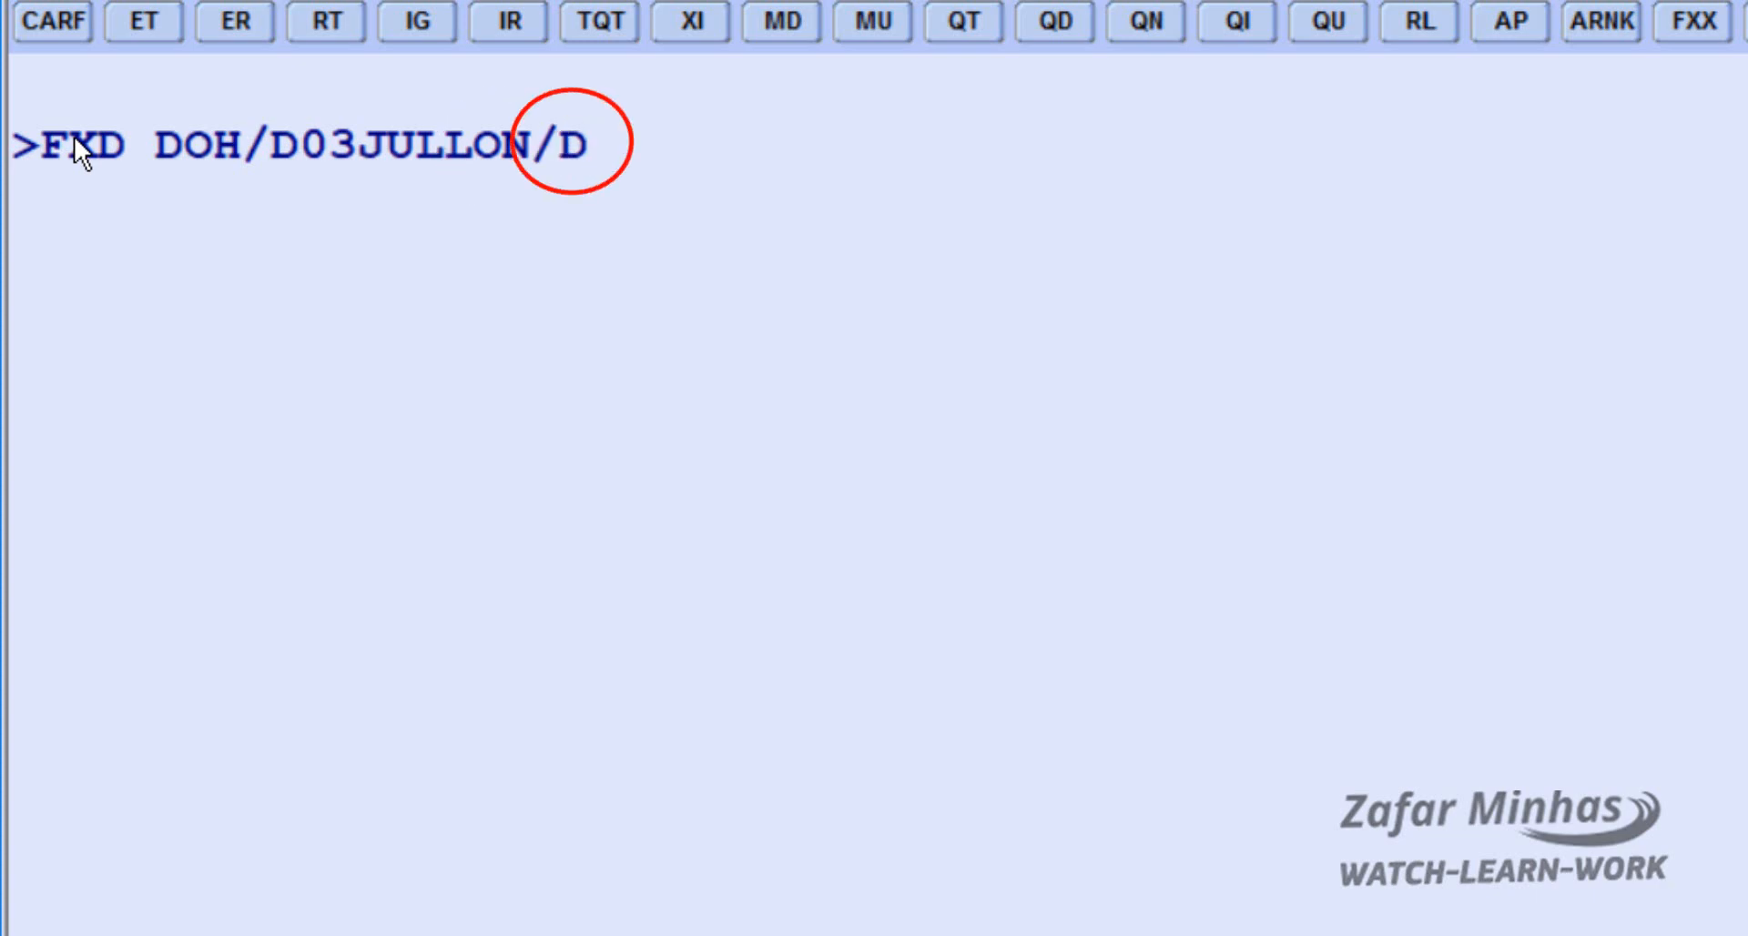
text(10JU)
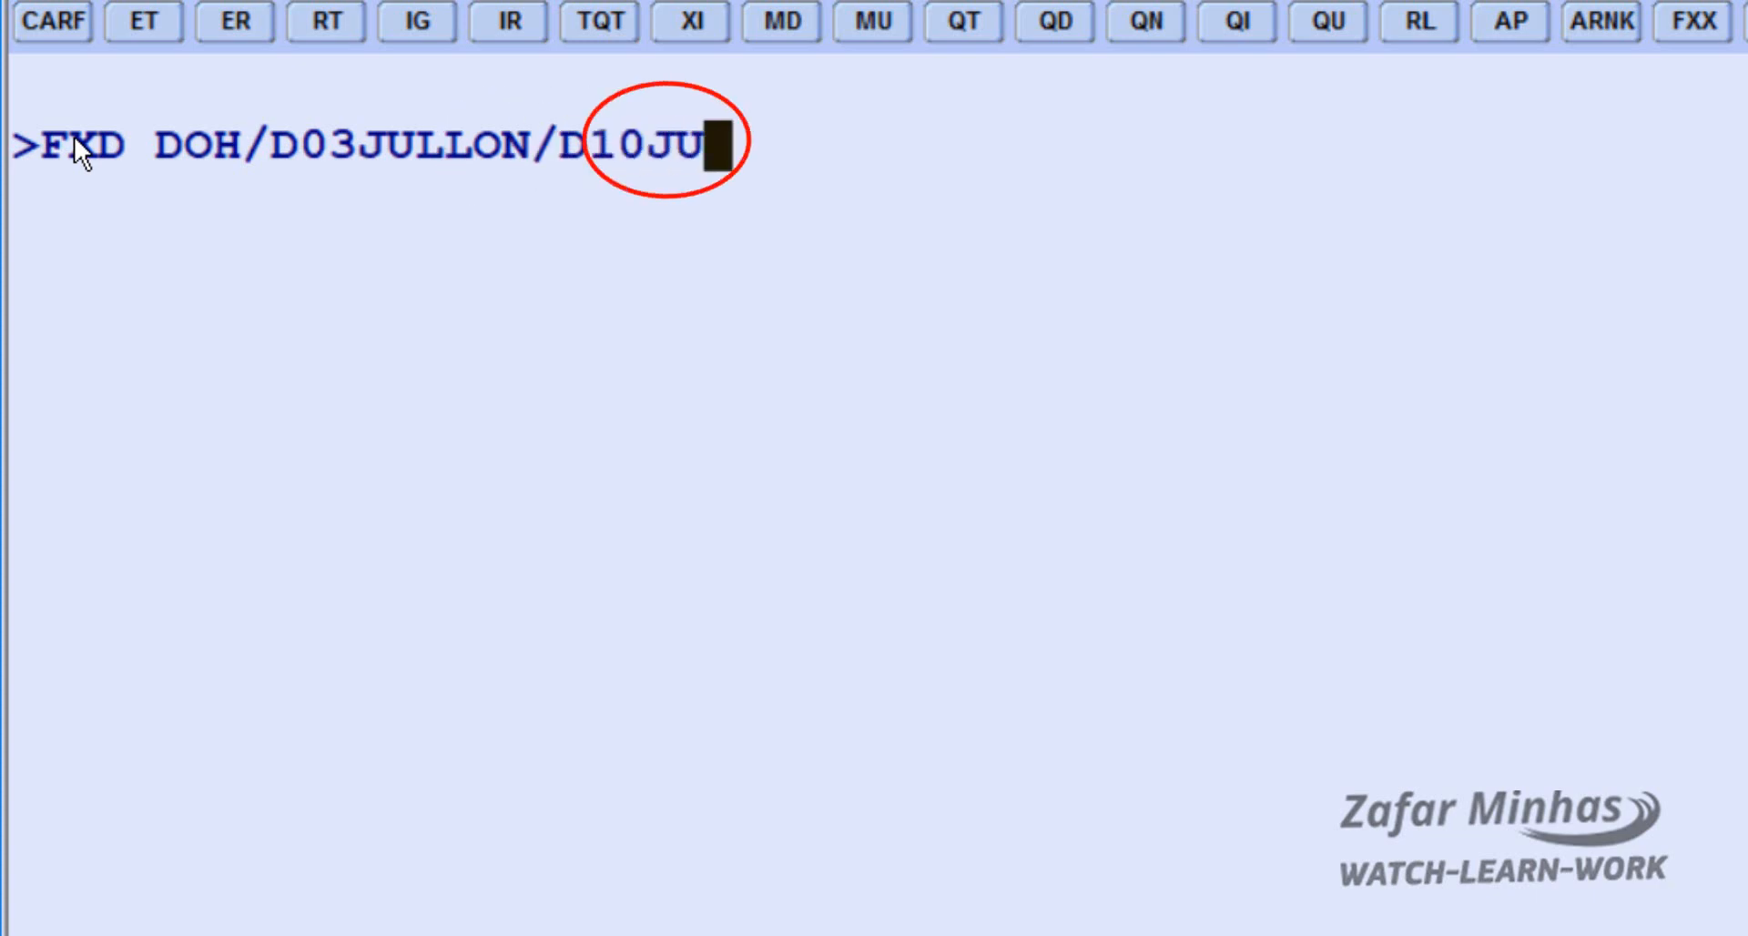
text(LSFO)
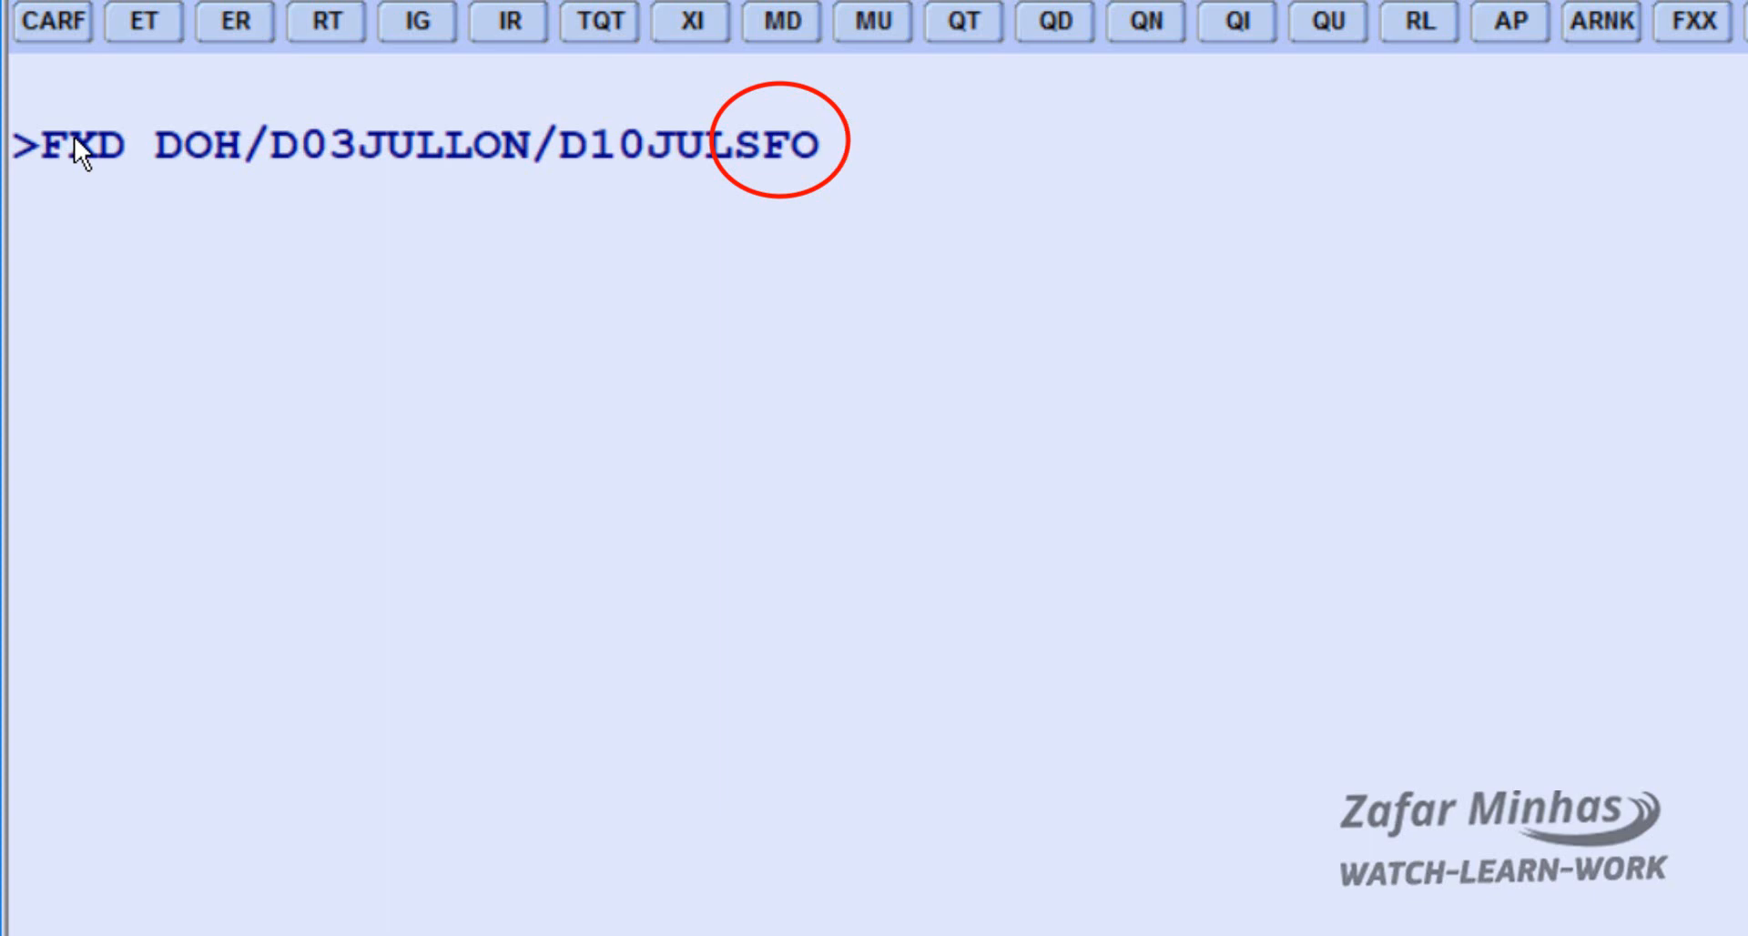
text(/D)
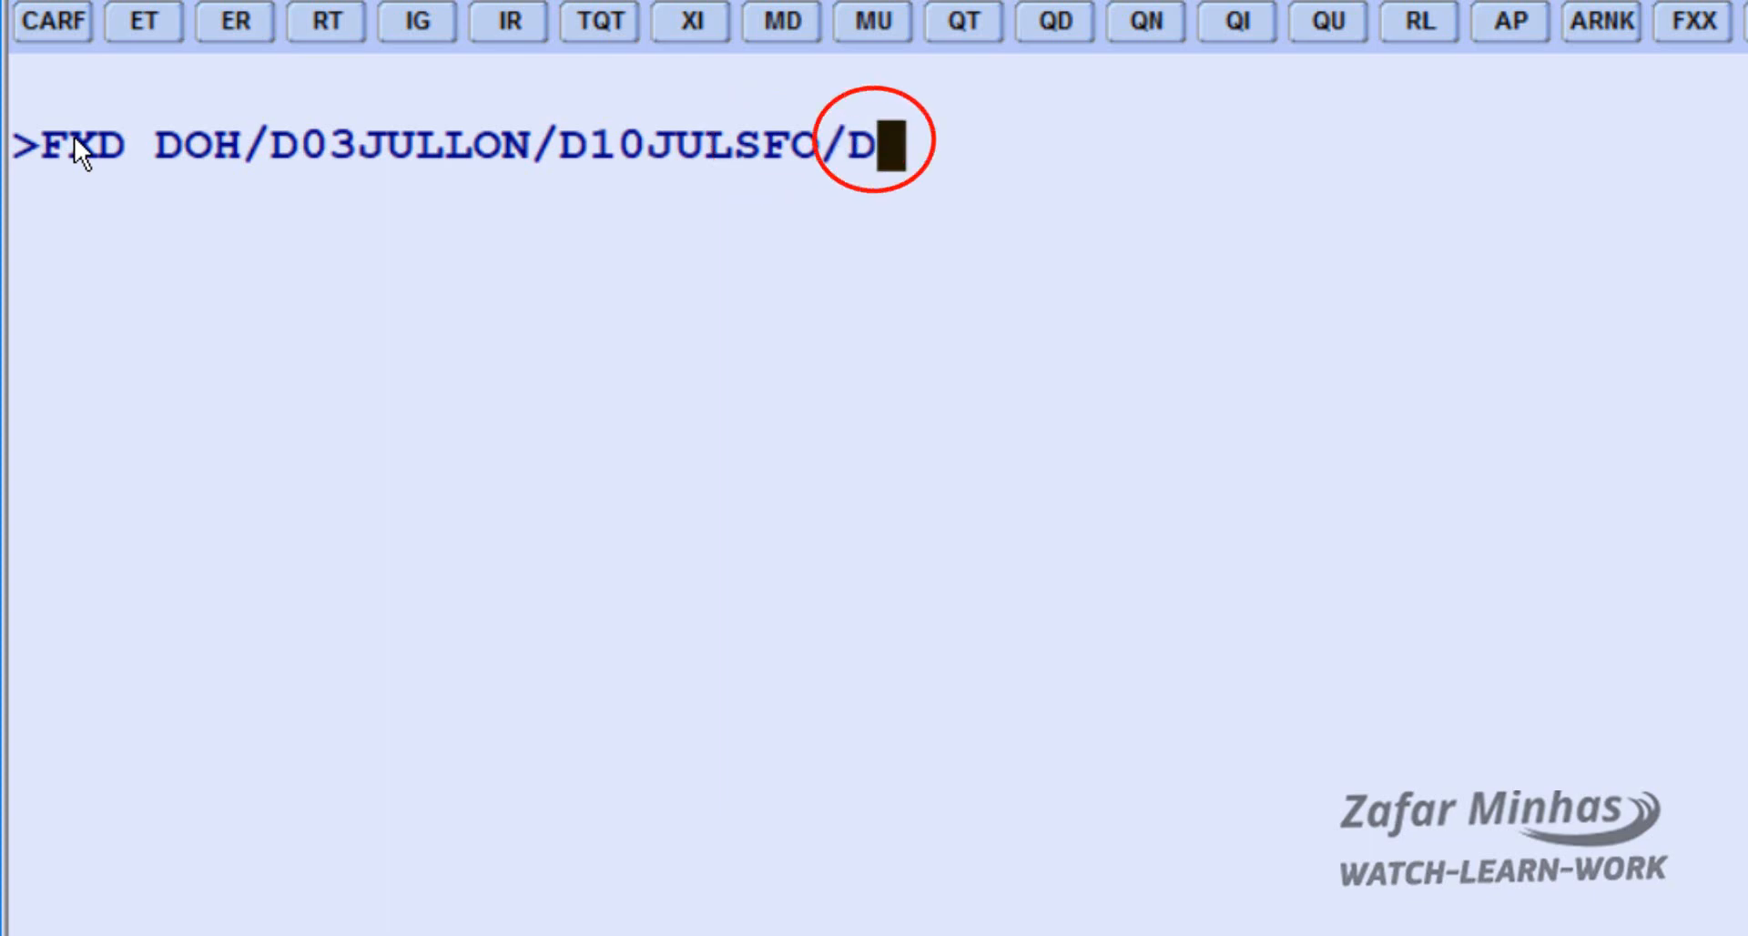
text(1)
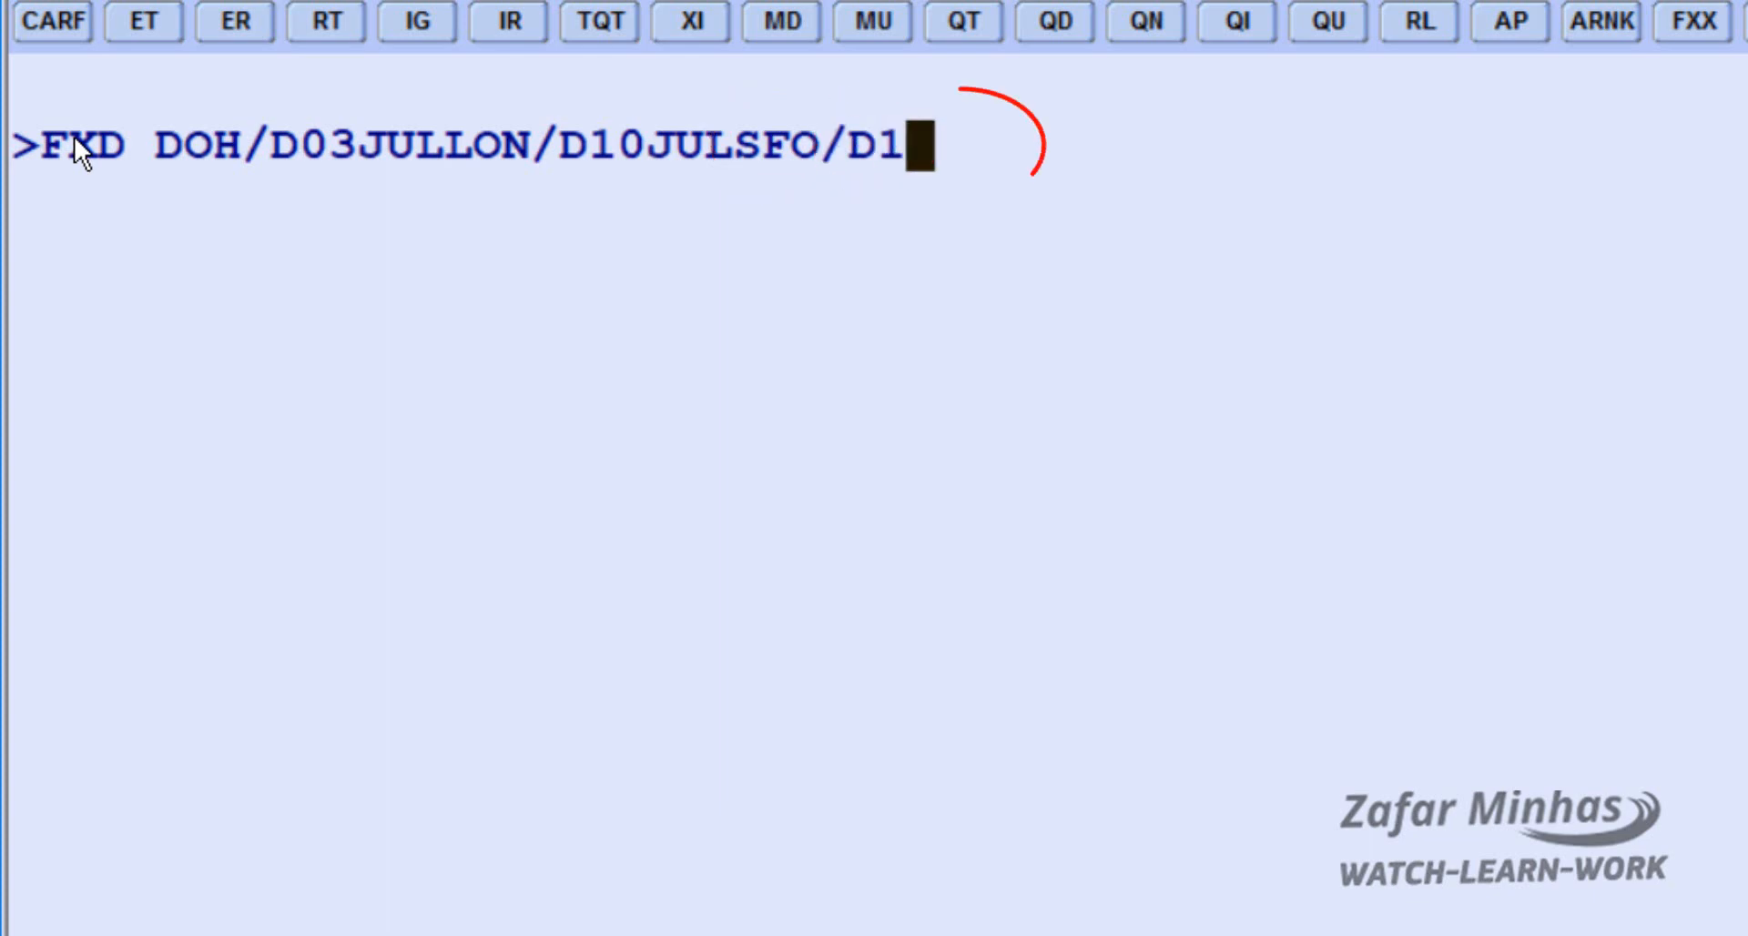
text(5JUL)
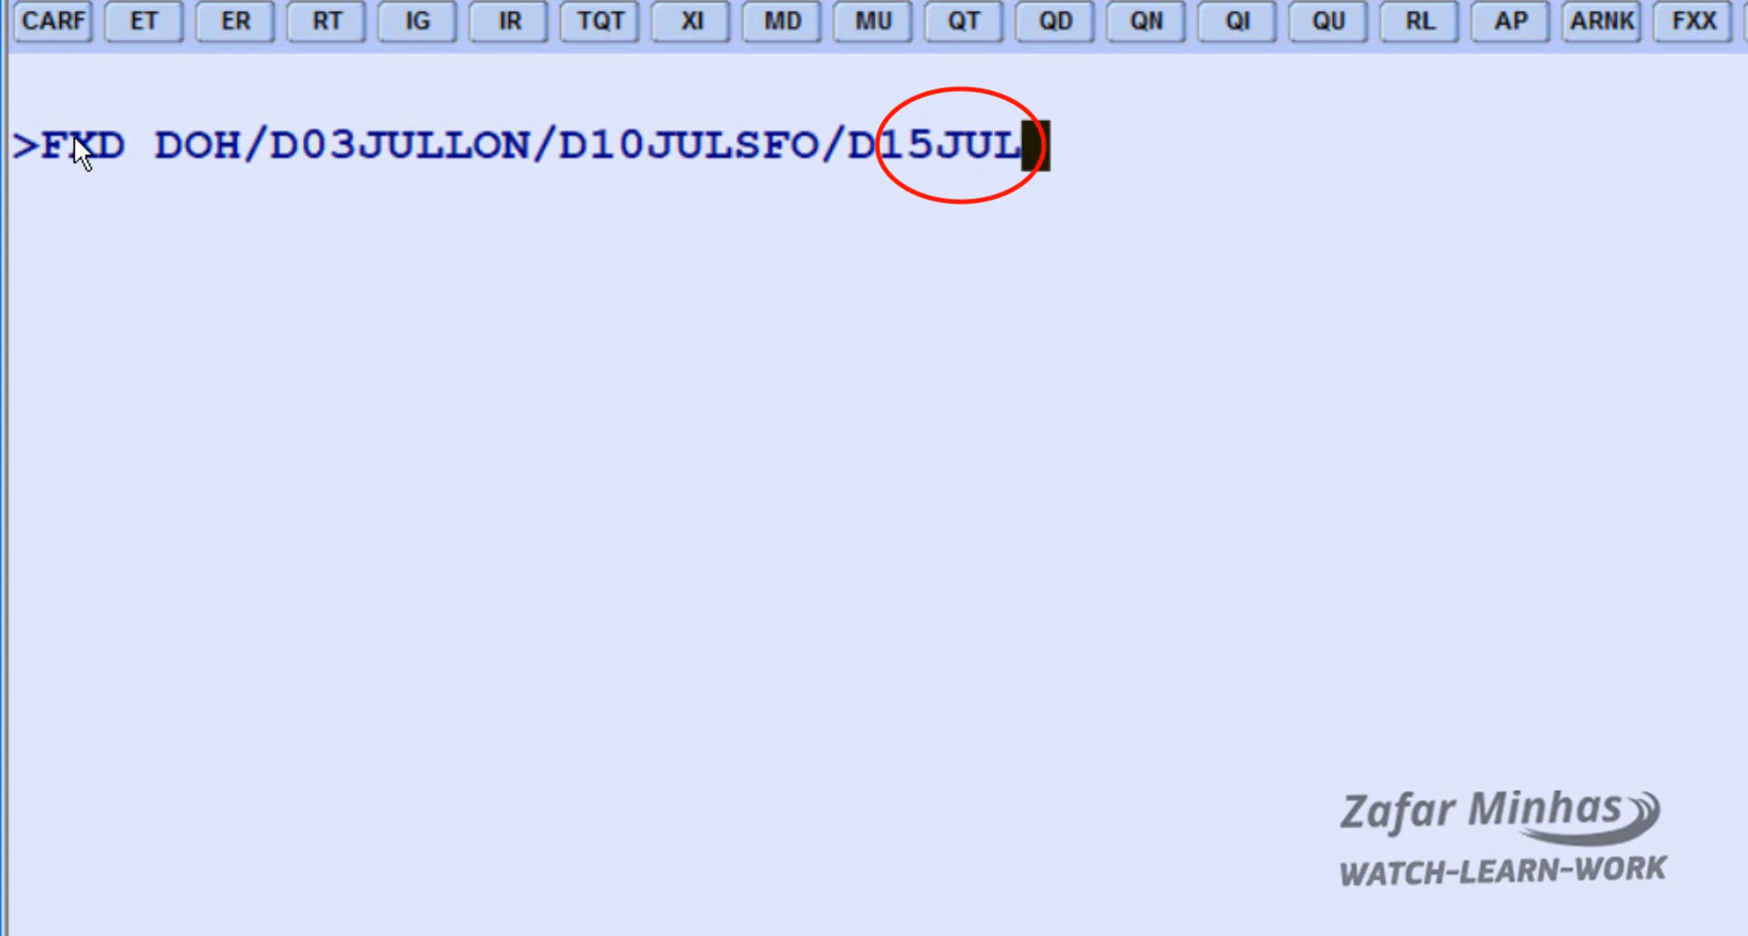
text(SIN)
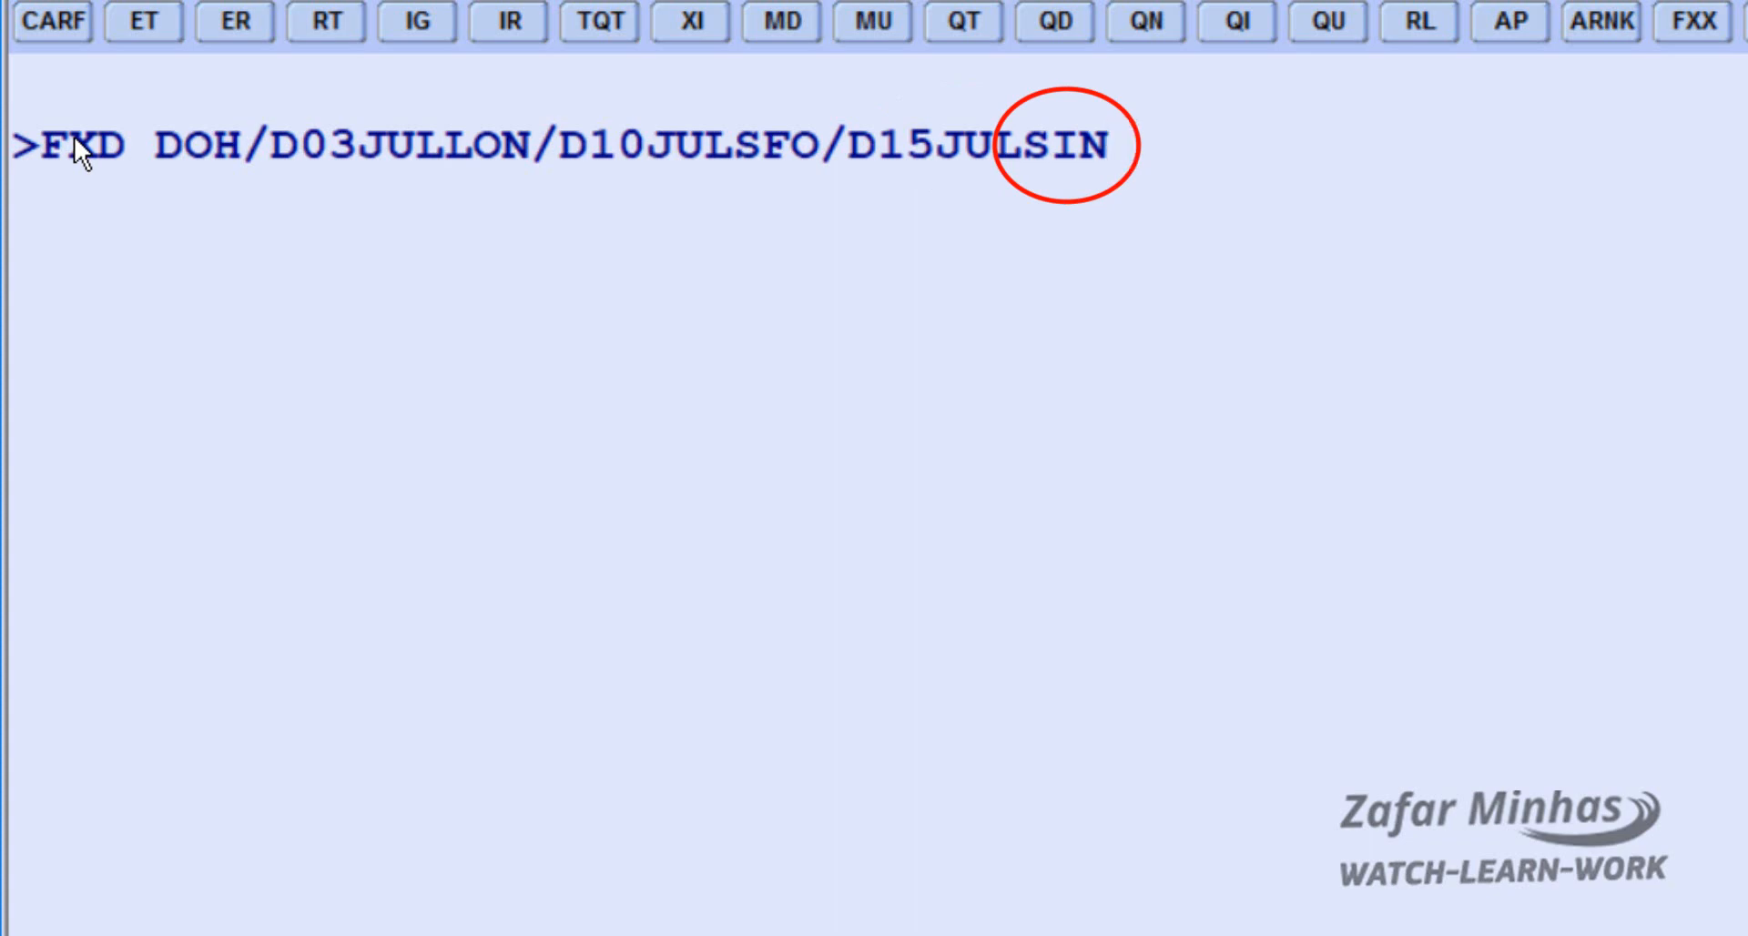
text(/D)
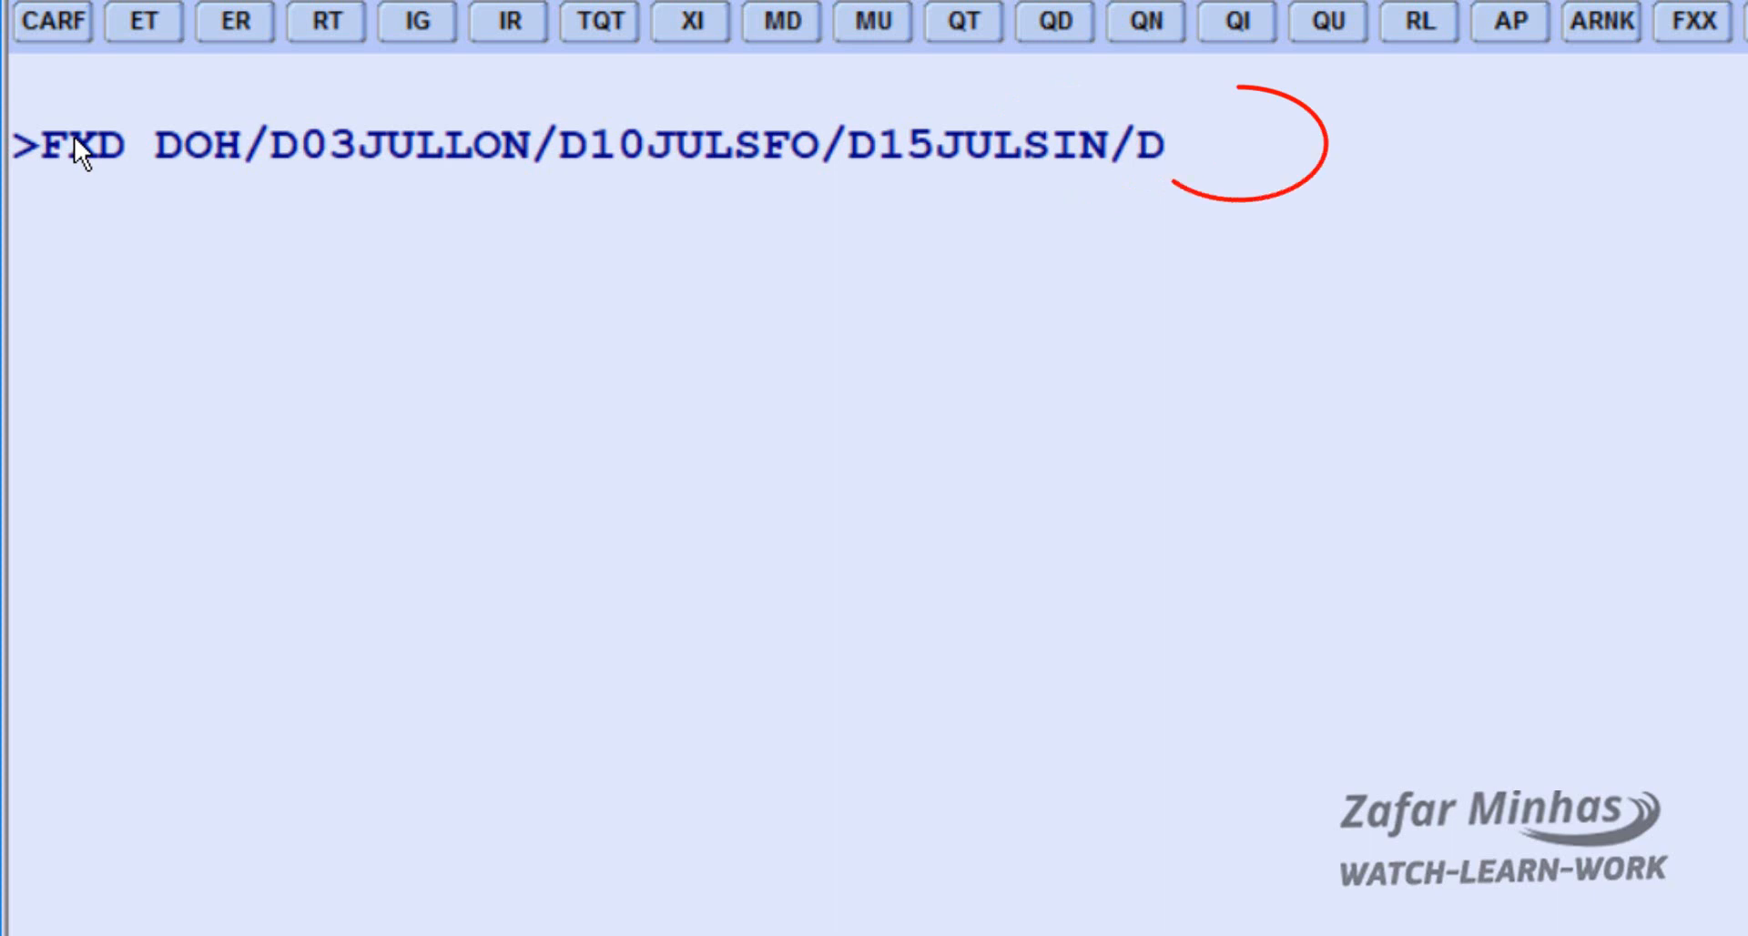
text(20JUL)
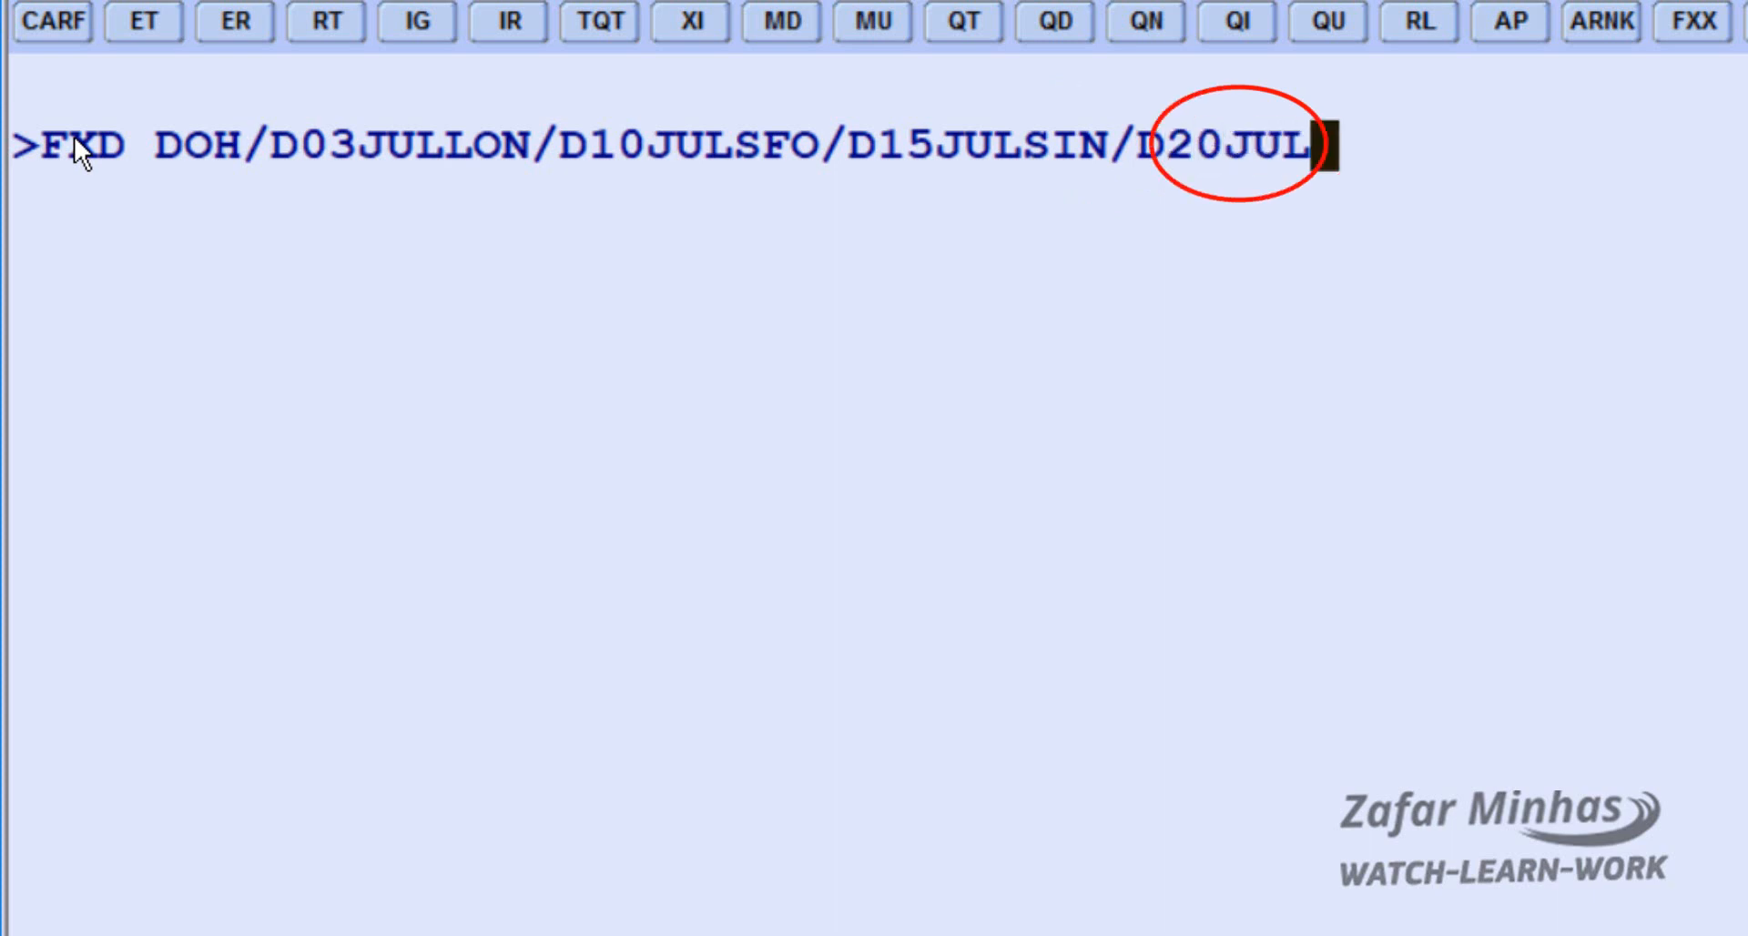
text(DOH)
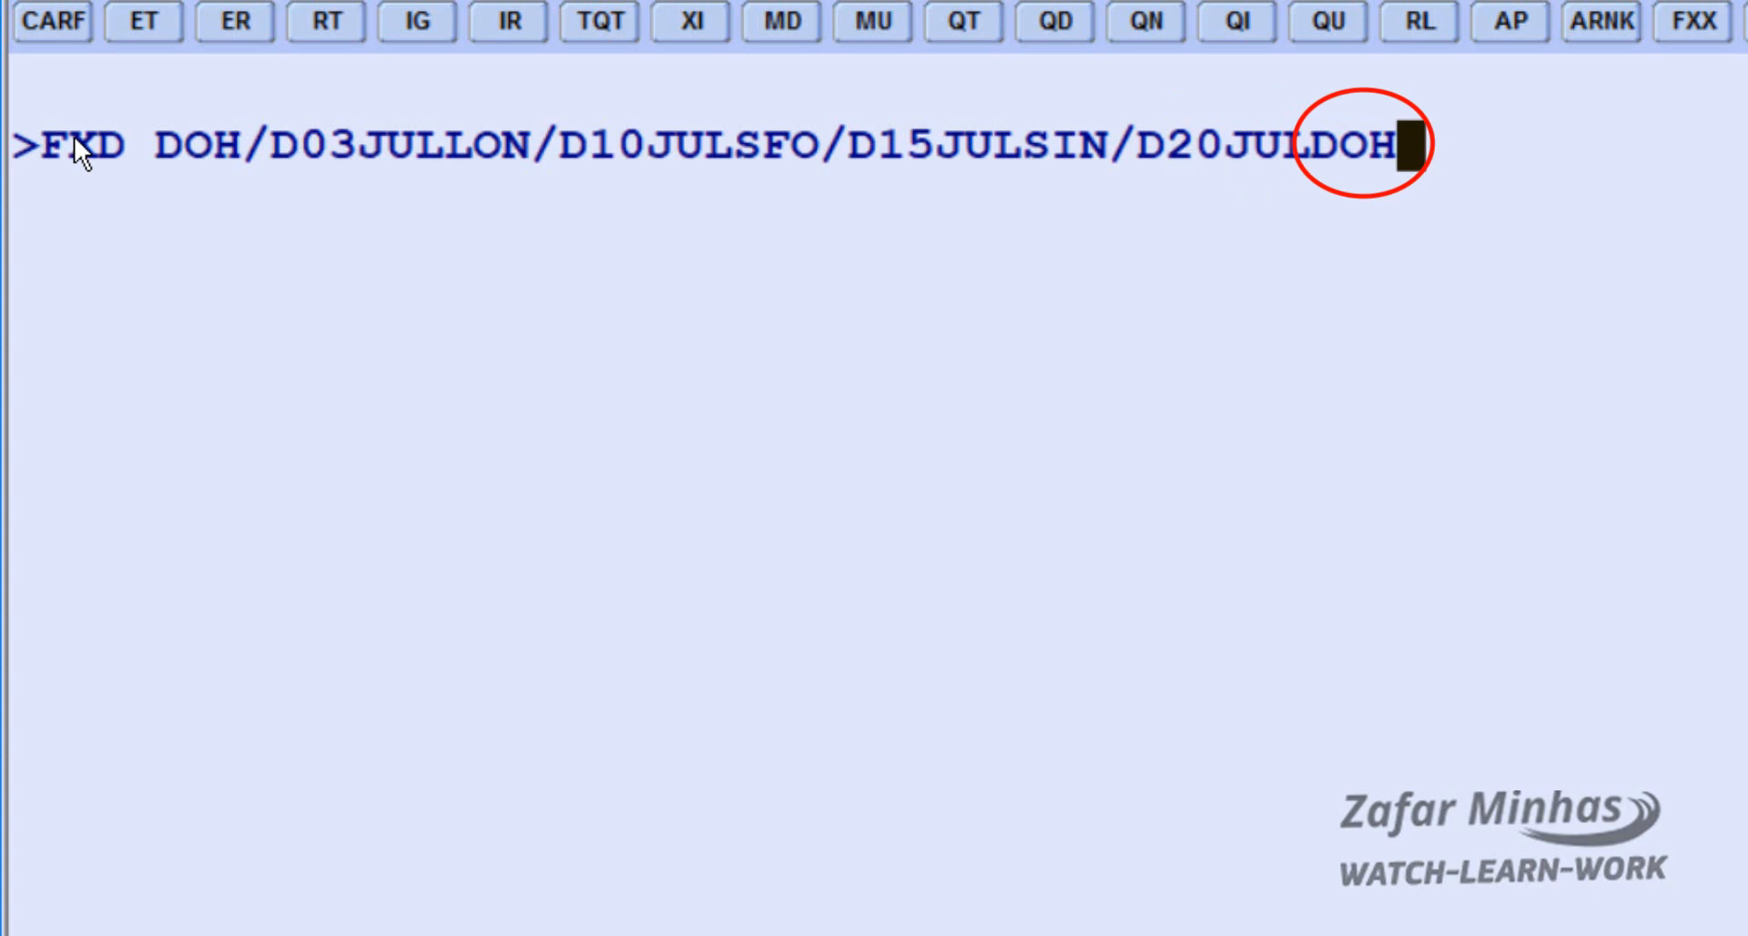
key(Return)
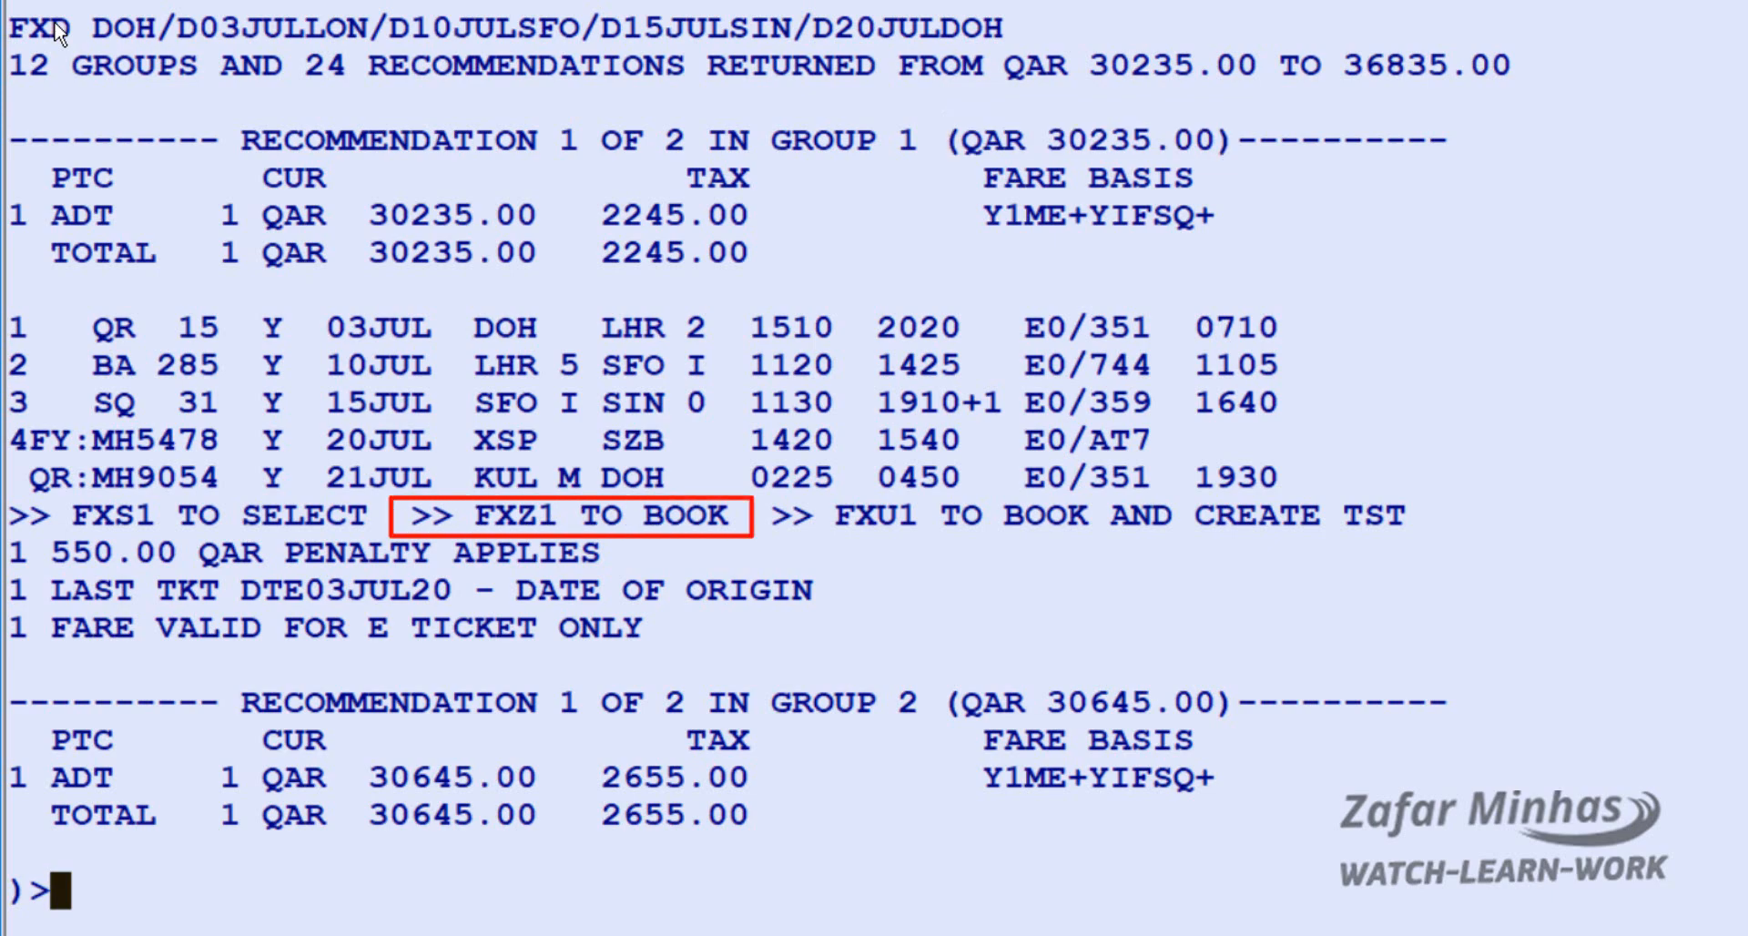
Book recommendation 1 of the multi-city Doha–London–San Francisco–Singapore search with FXZ1
text(FXZ1)
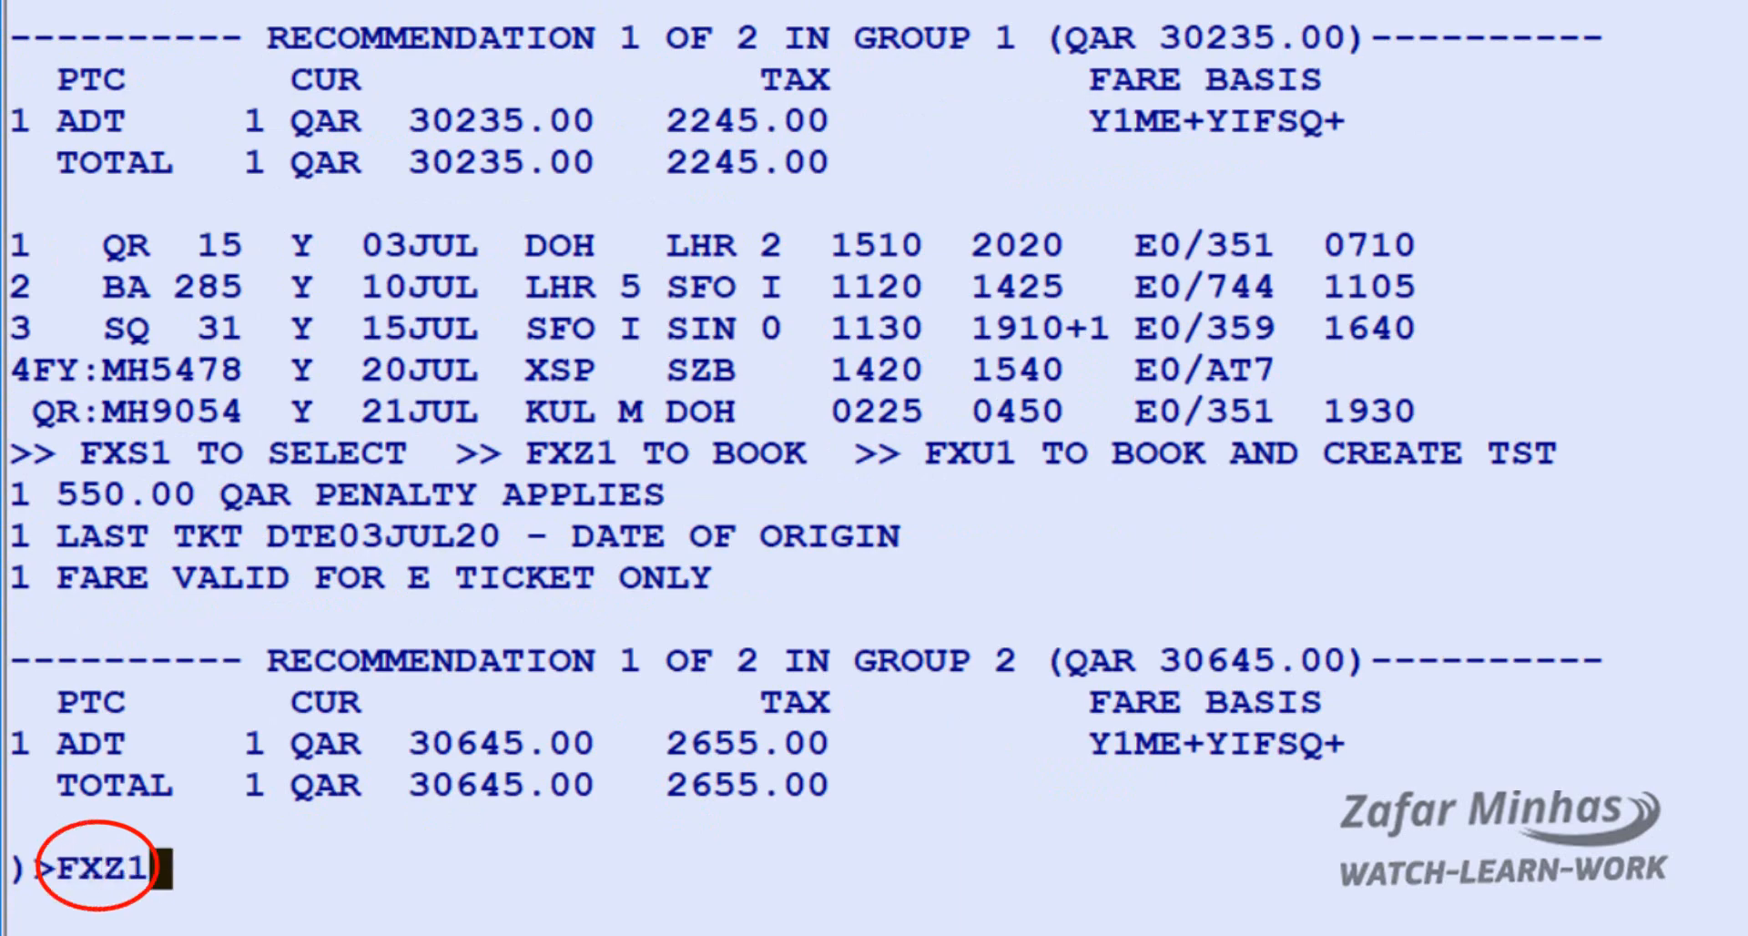